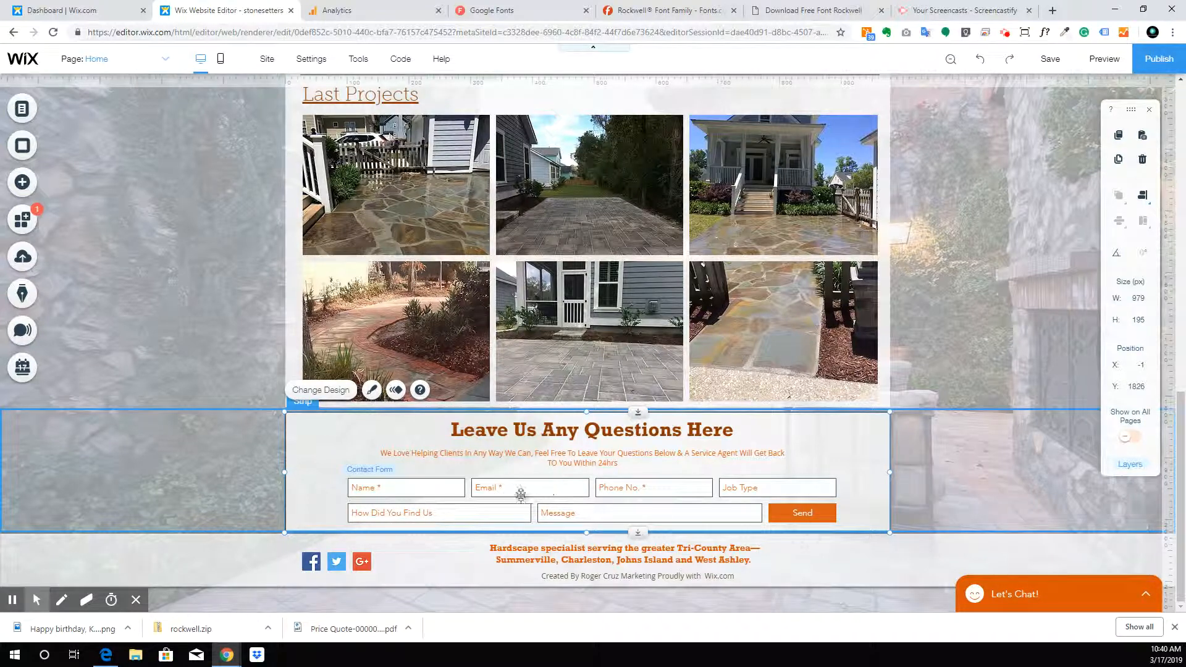
In the contact form, move the Phone No. field ahead of Email and delete the Message field.
double_click(646, 483)
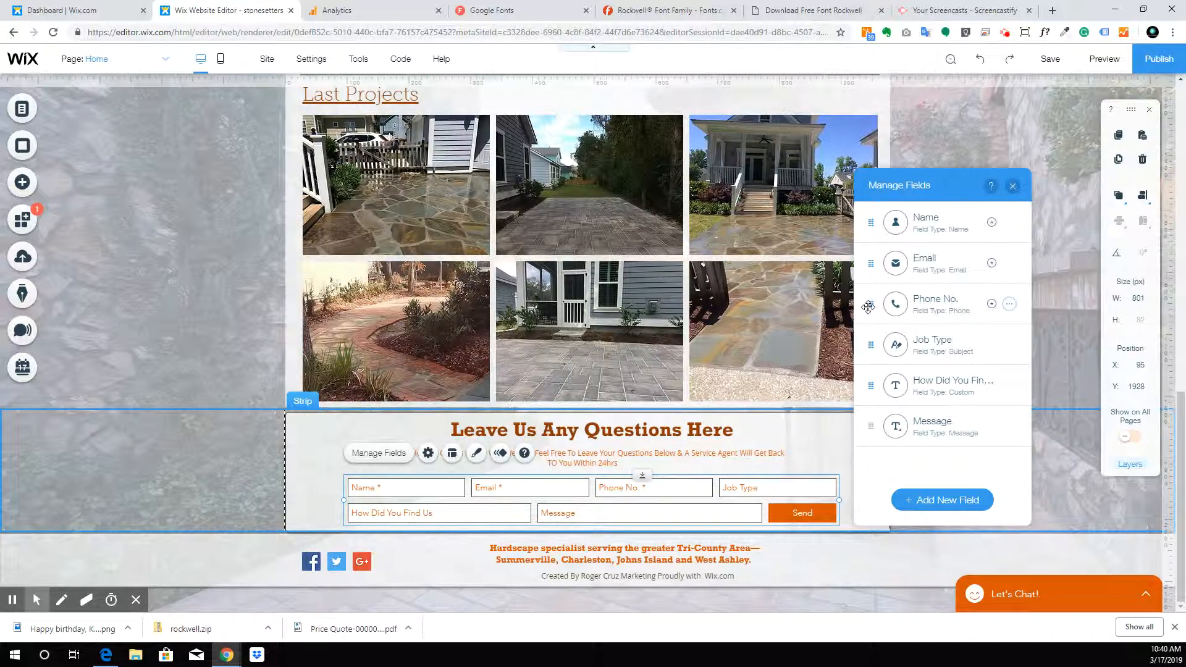
drag(869, 306, 865, 263)
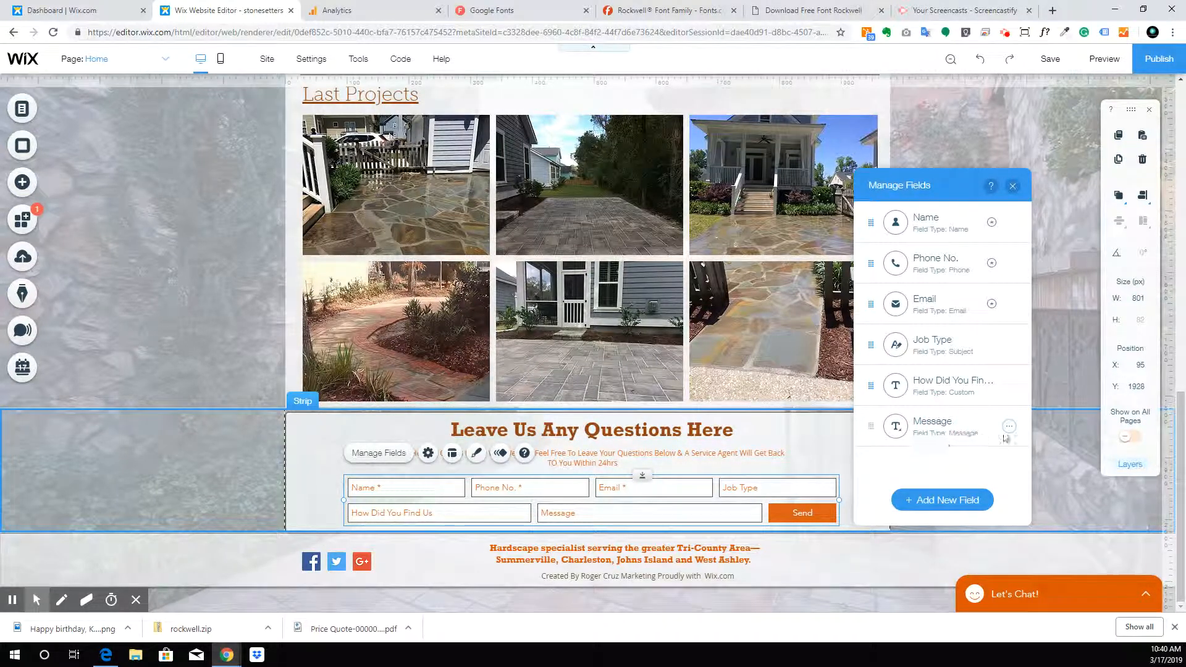
click(1010, 429)
click(1052, 456)
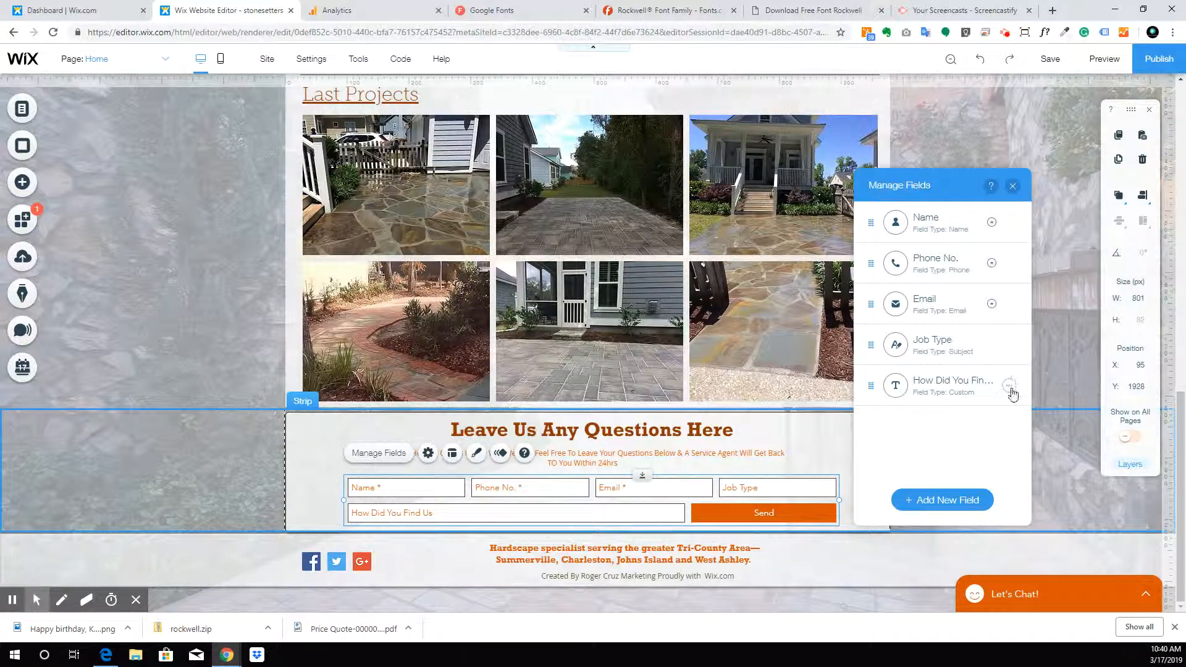
Rename the contact form's How Did You Find Us field to Message.
click(1009, 386)
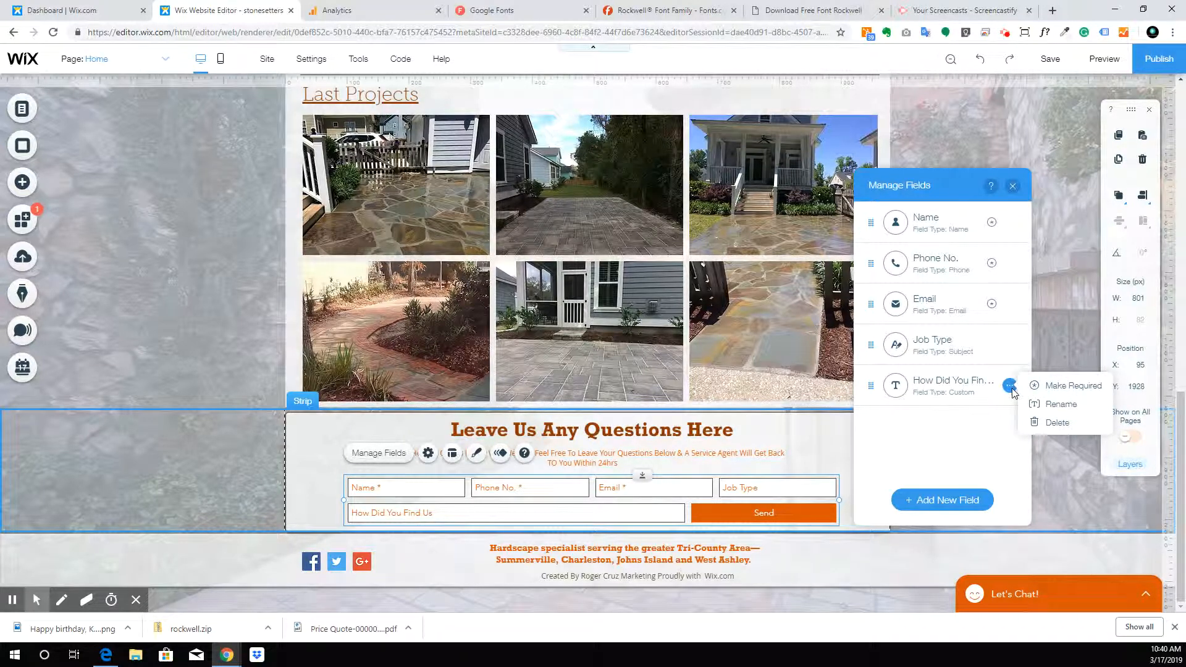
click(1060, 404)
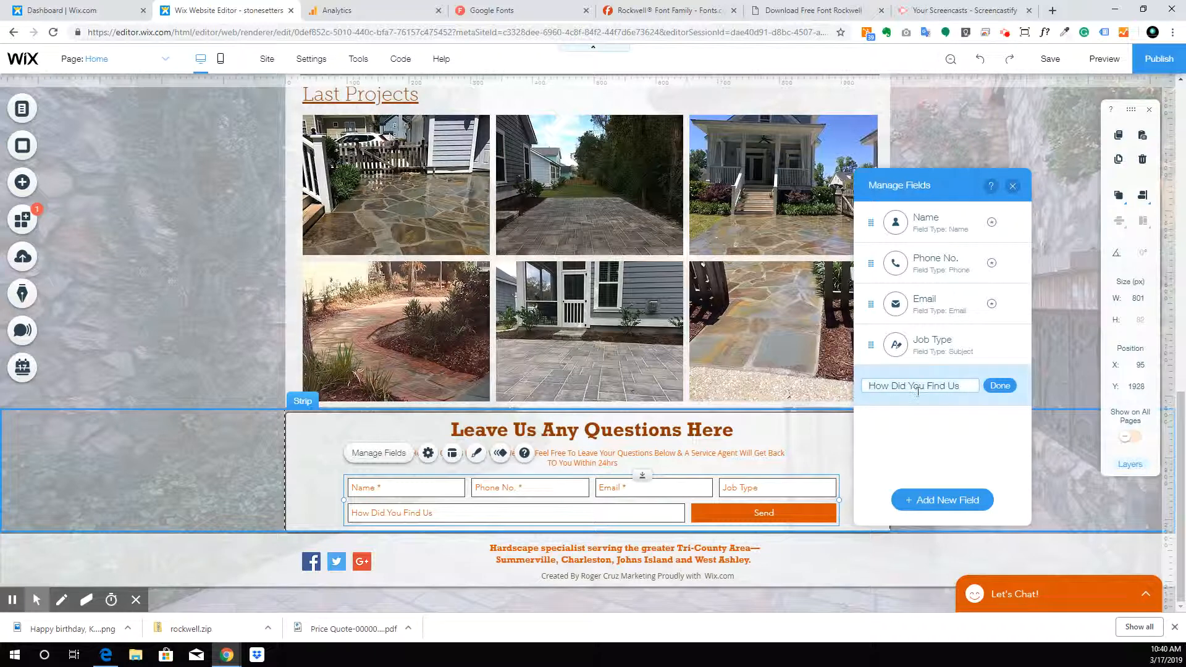
text(Message)
click(999, 385)
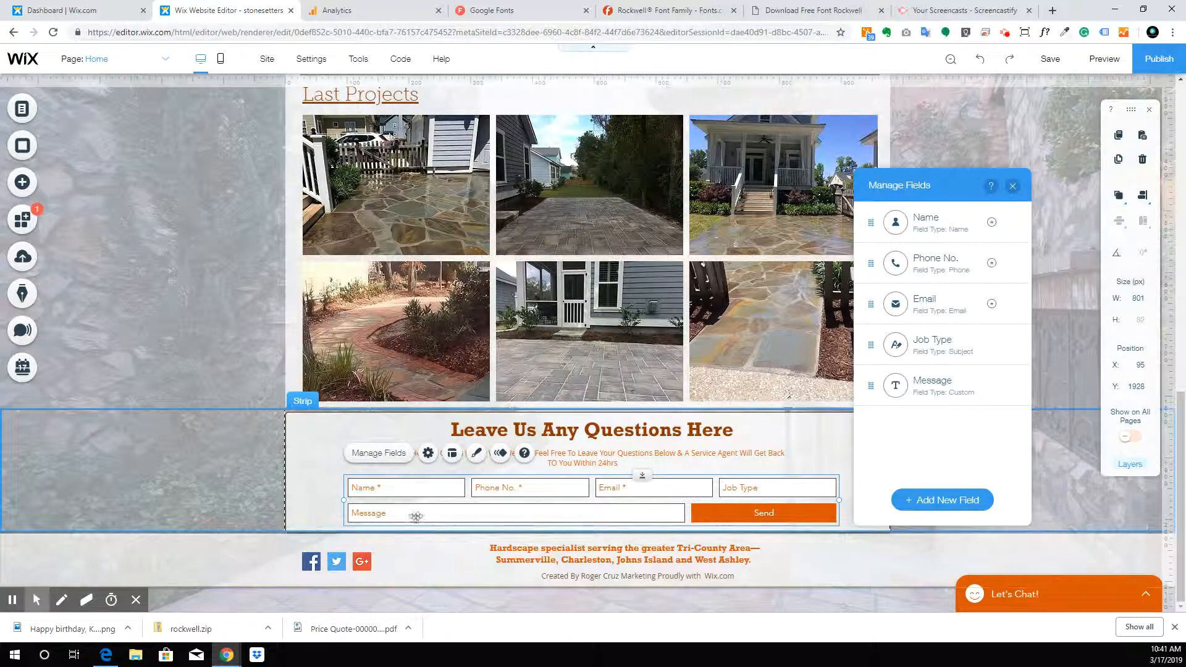
Add a custom field to the contact form and name it How Did You Hear About Us.
click(956, 497)
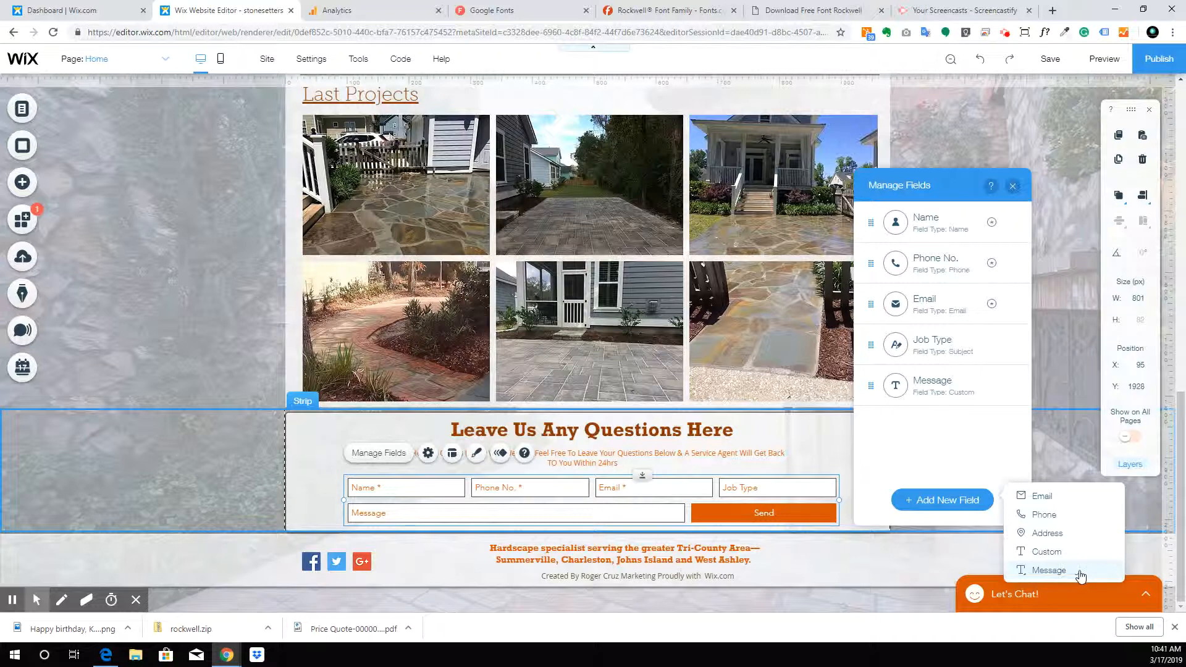
click(1048, 552)
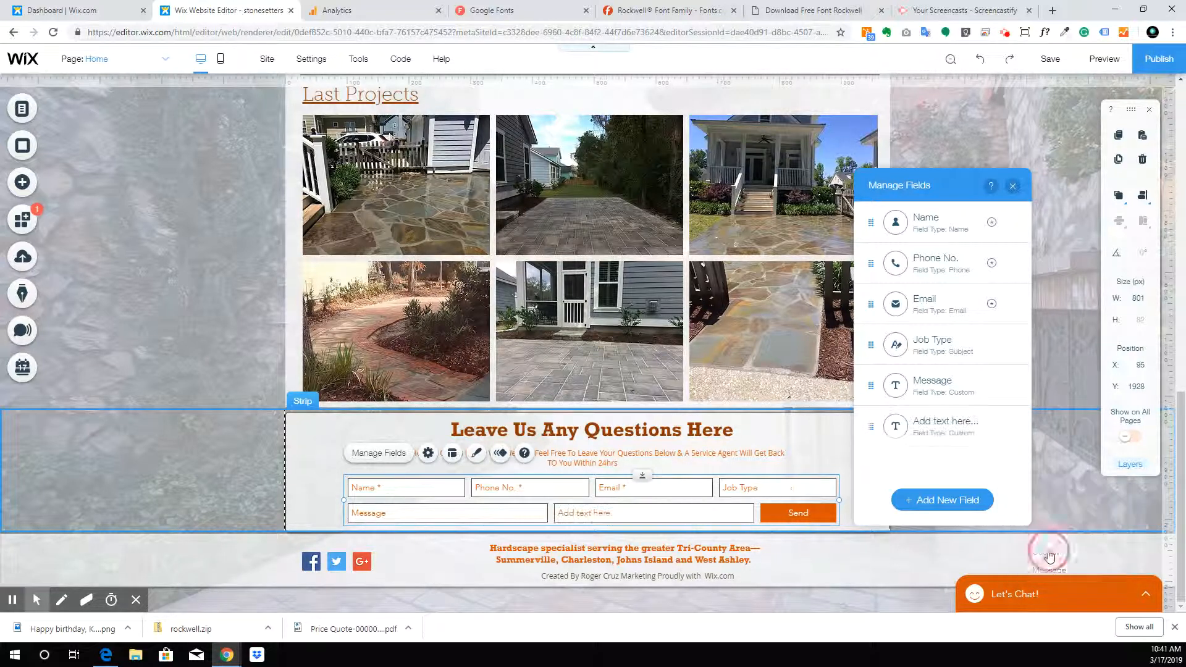
click(1009, 427)
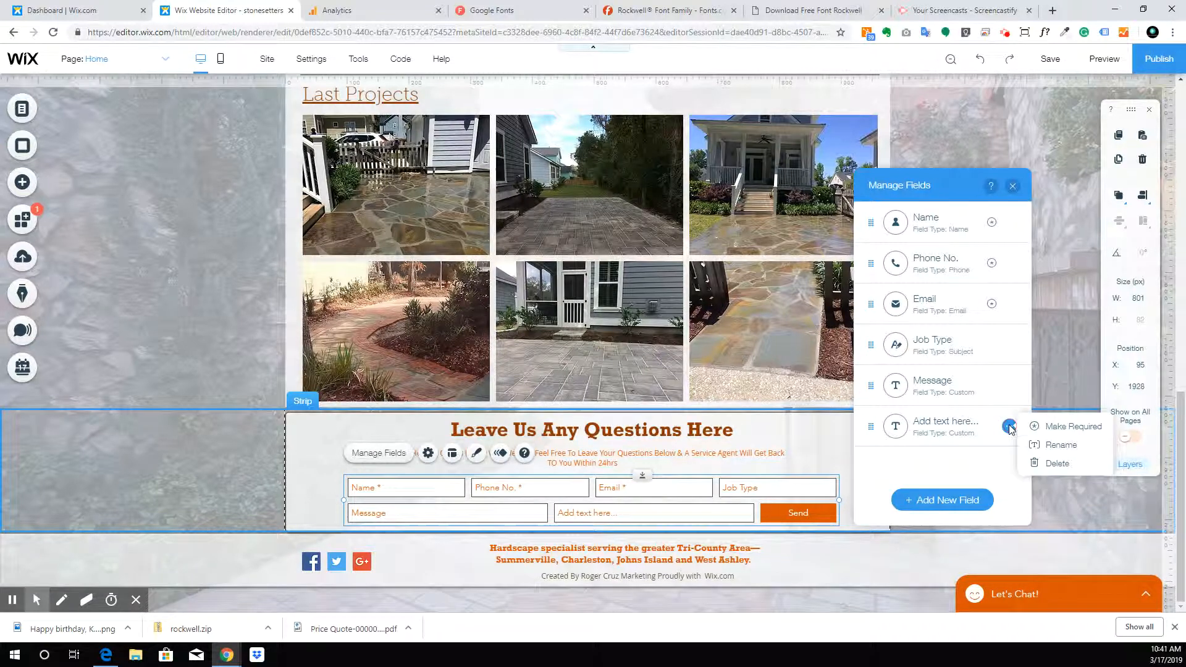
click(1061, 444)
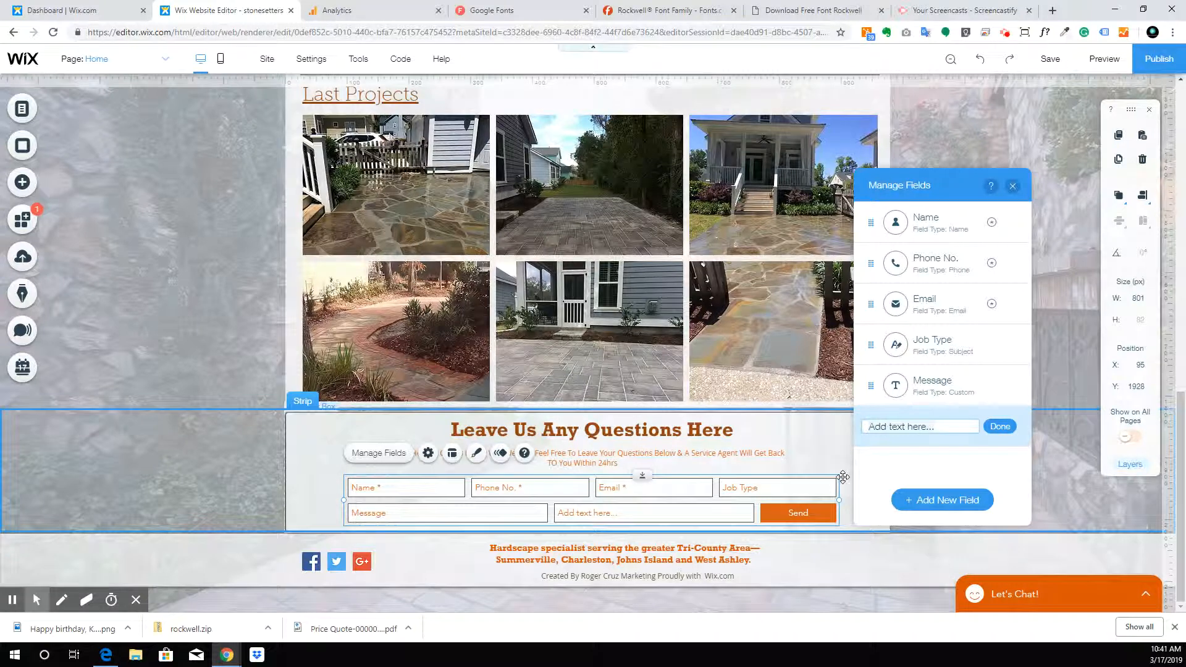
key(ctrl+a)
key(BackSpace)
text(H)
text(ow Did You Hear About Us)
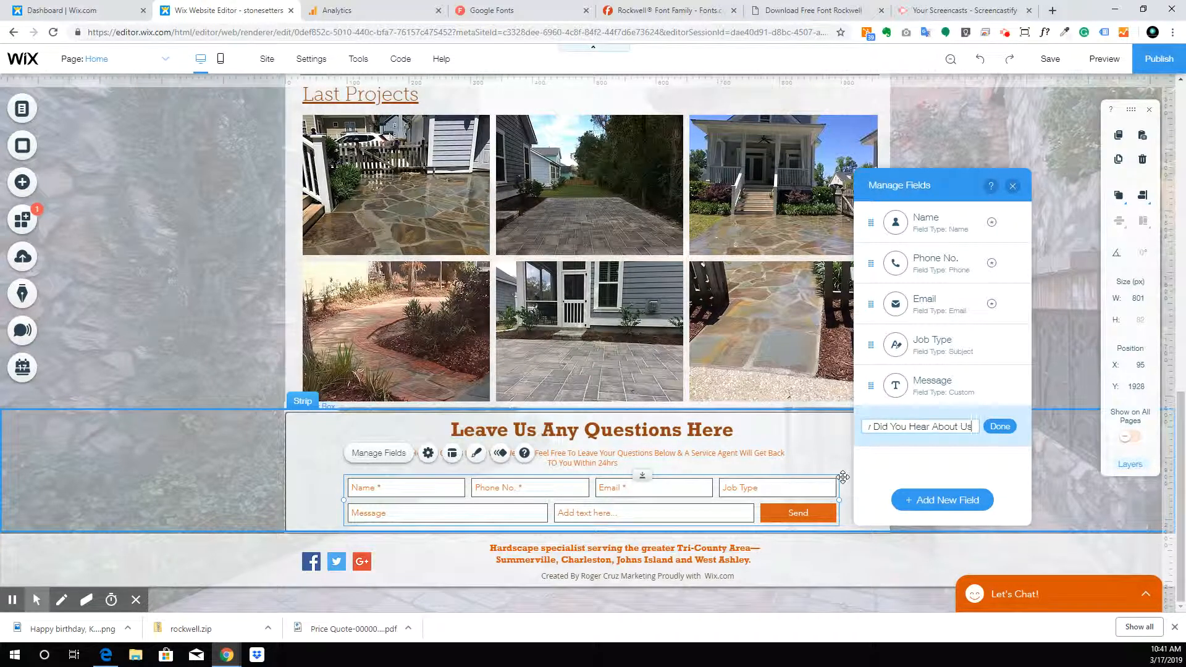
click(1010, 426)
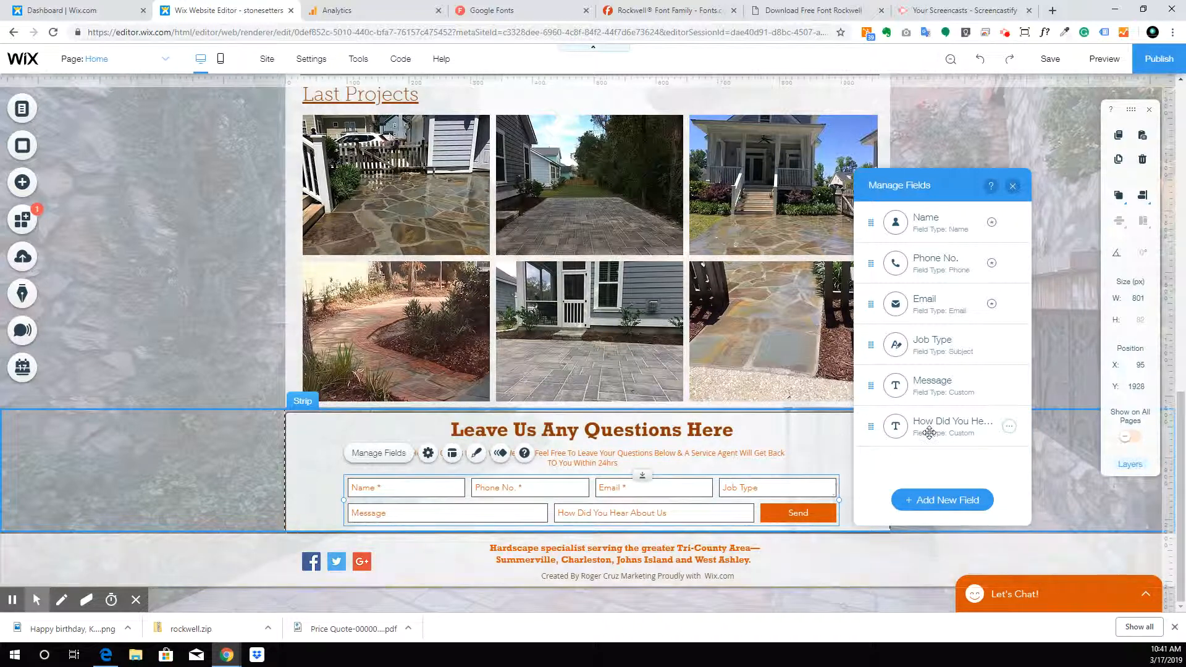
Rename the new custom field in the contact form to How Did Find About Us.
click(1010, 426)
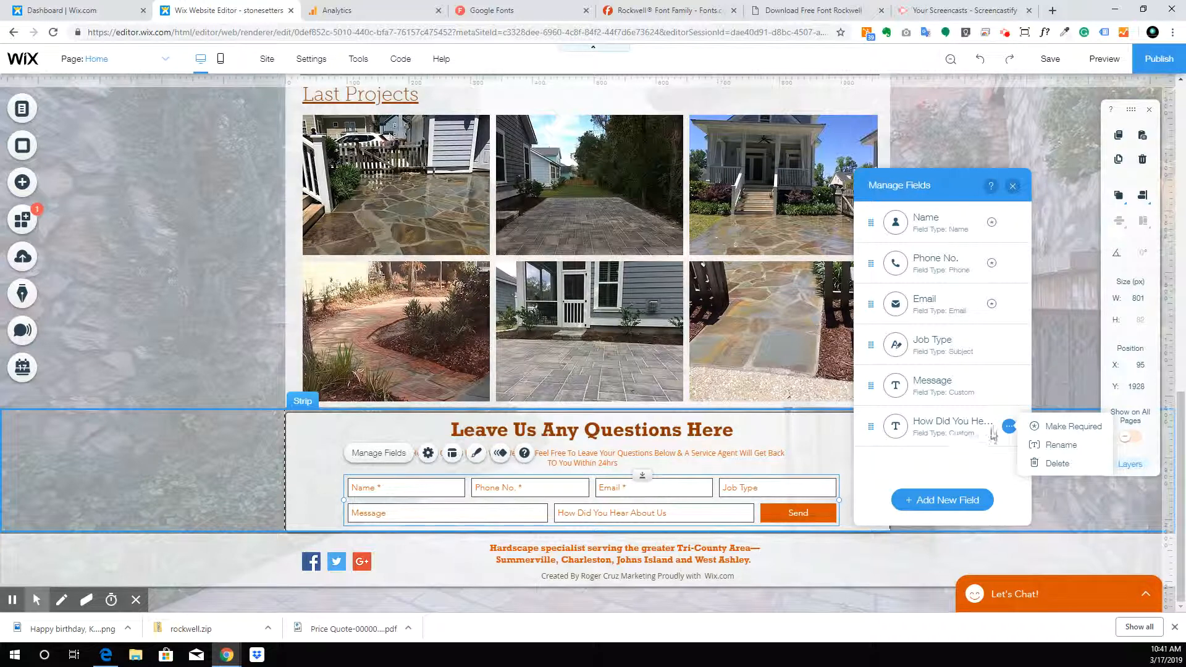
click(1061, 445)
click(887, 425)
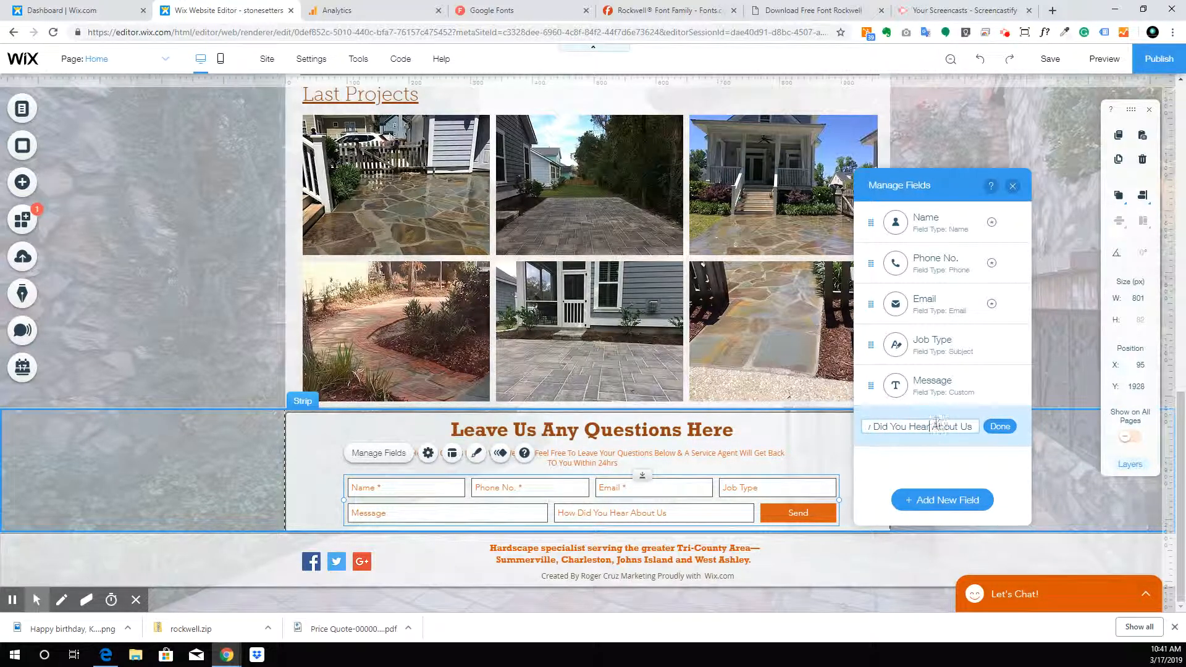
key(BackSpace)
key(BackSpace)
key(BackSpace)
key(BackSpace)
key(BackSpace)
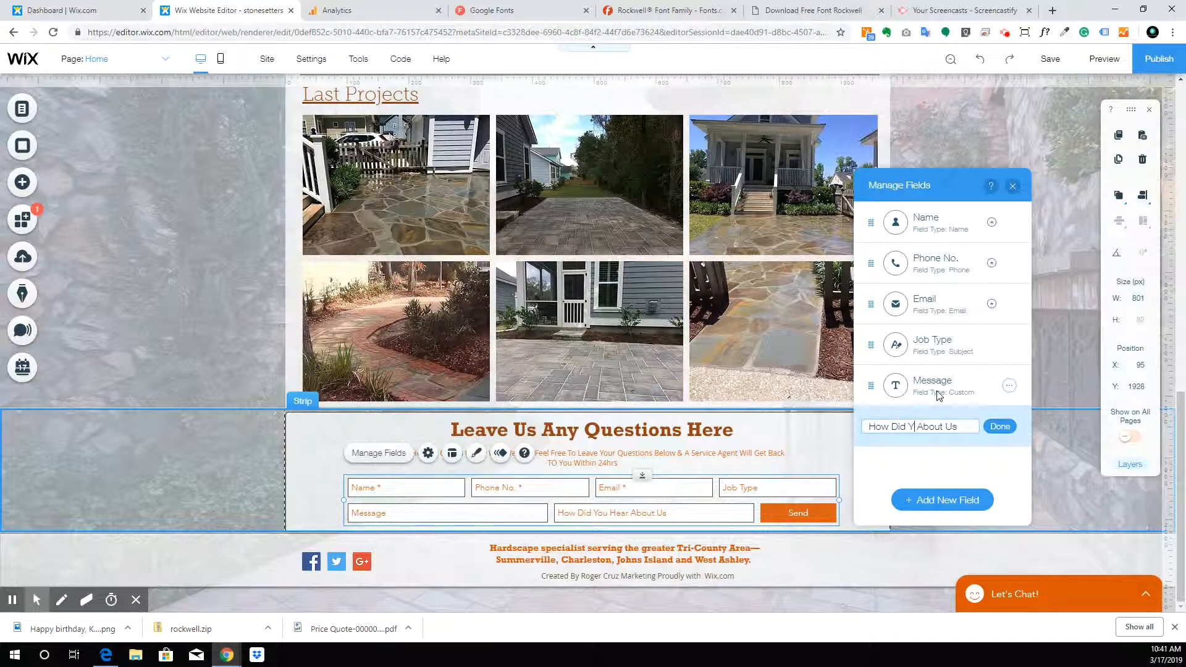
text(Find)
click(1000, 426)
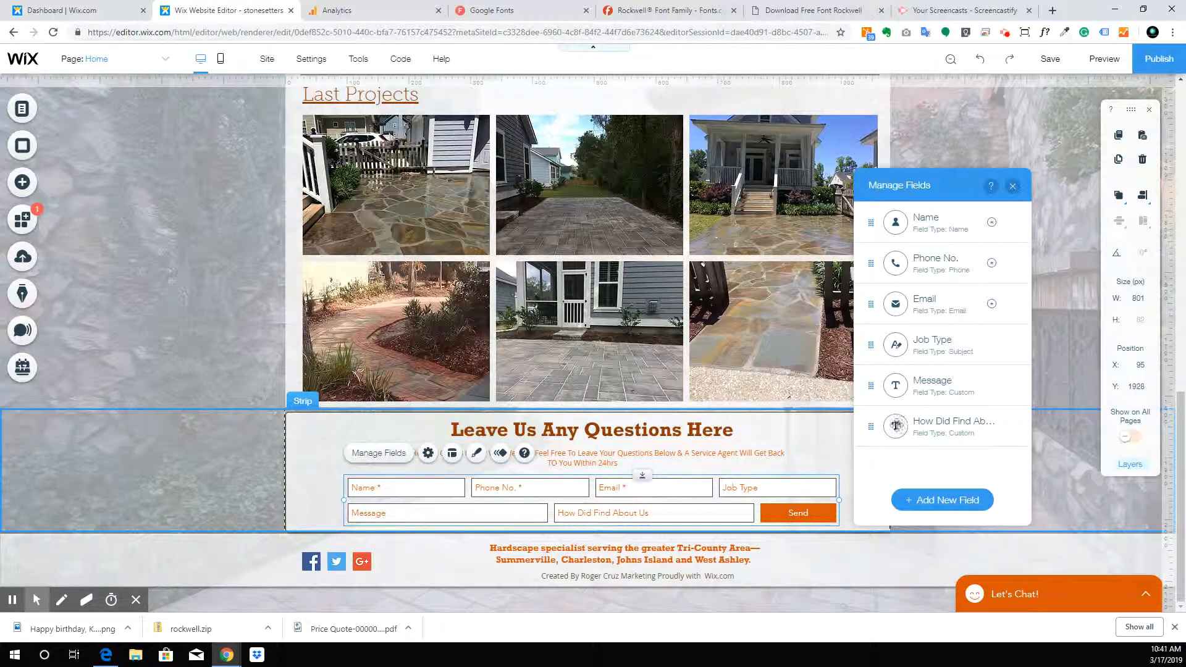
Move the new custom field ahead of Message and rename it How Did Find Us.
drag(874, 426, 873, 383)
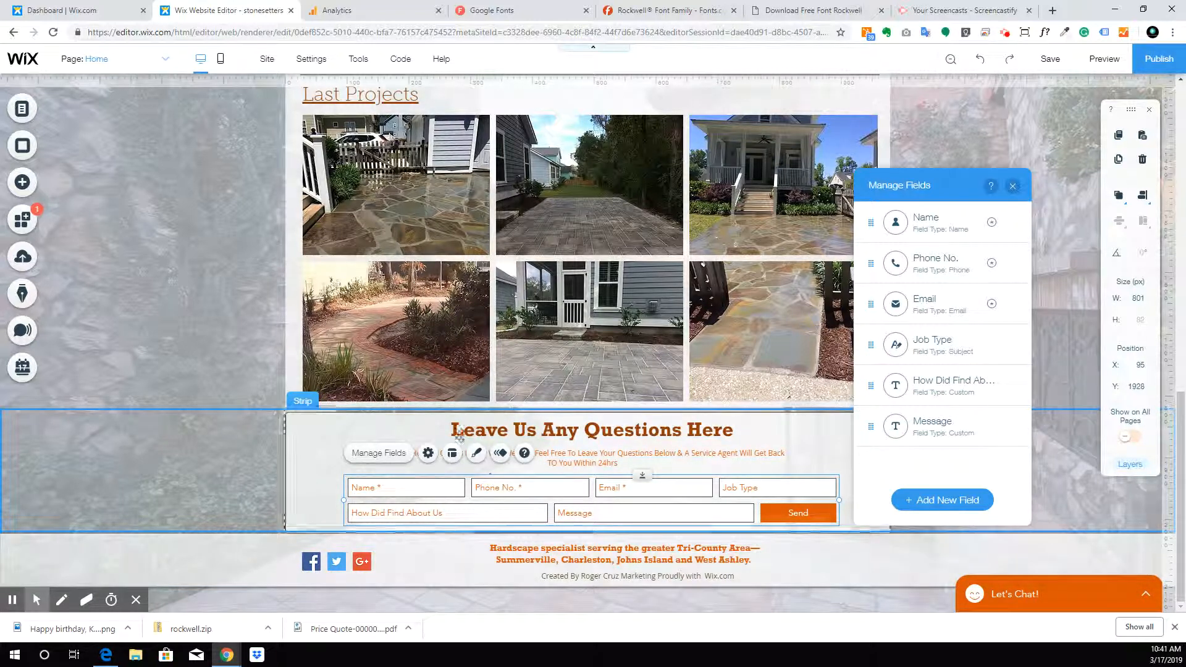
click(959, 389)
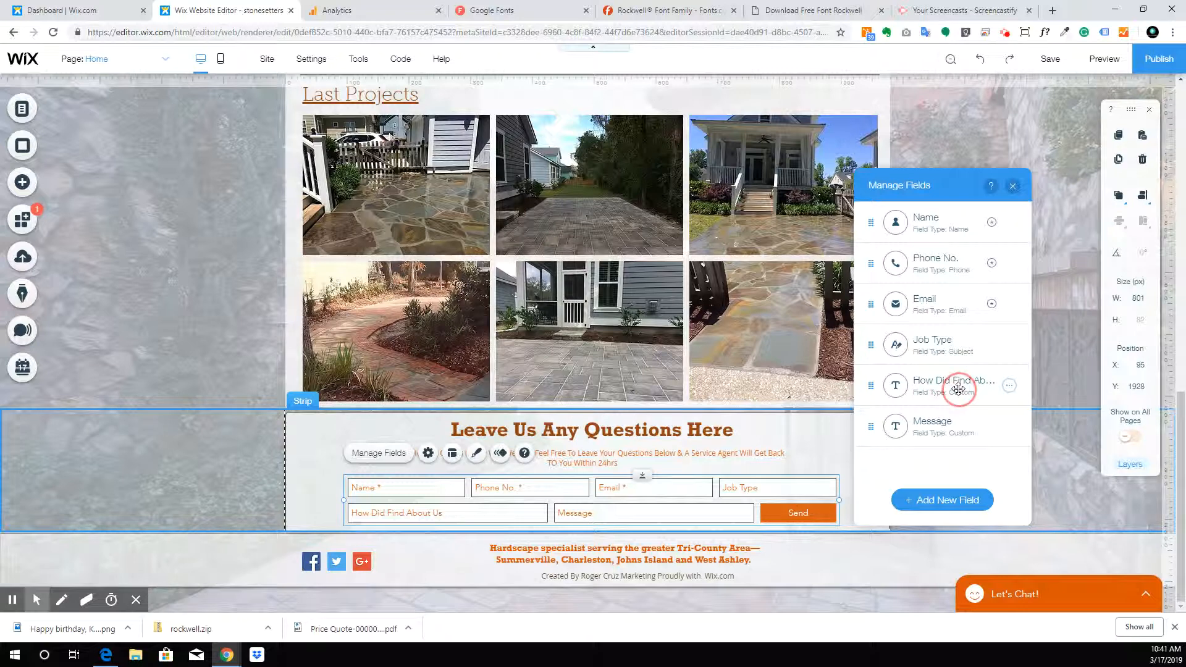
click(1009, 386)
click(1051, 404)
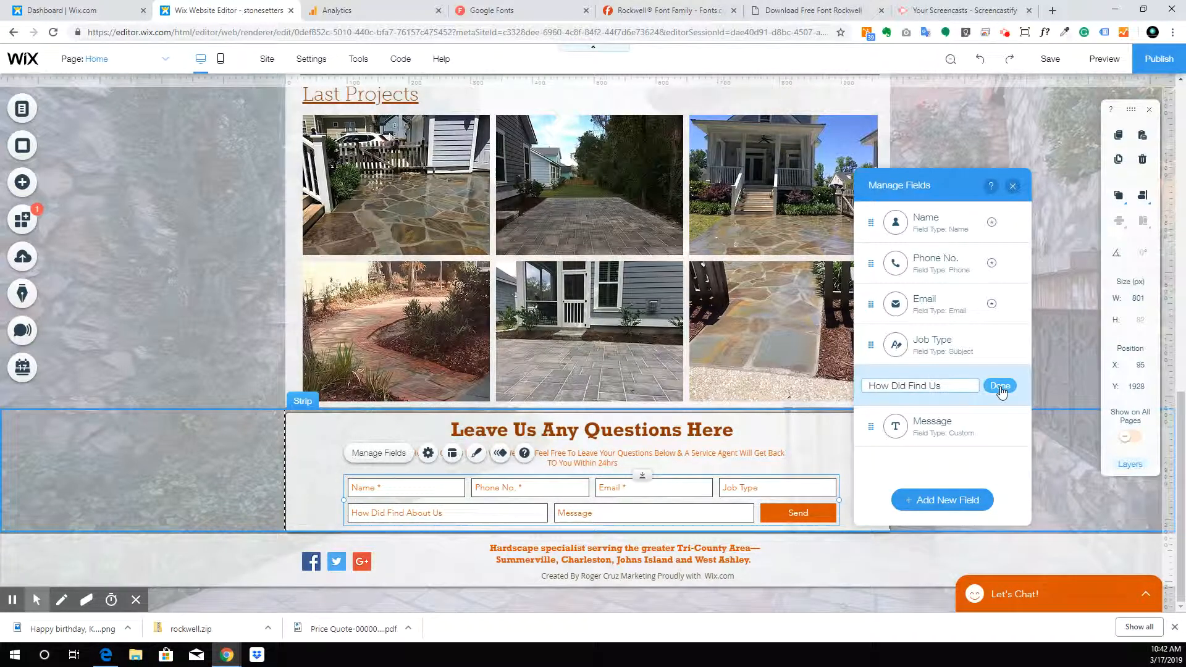
click(1000, 386)
click(1055, 481)
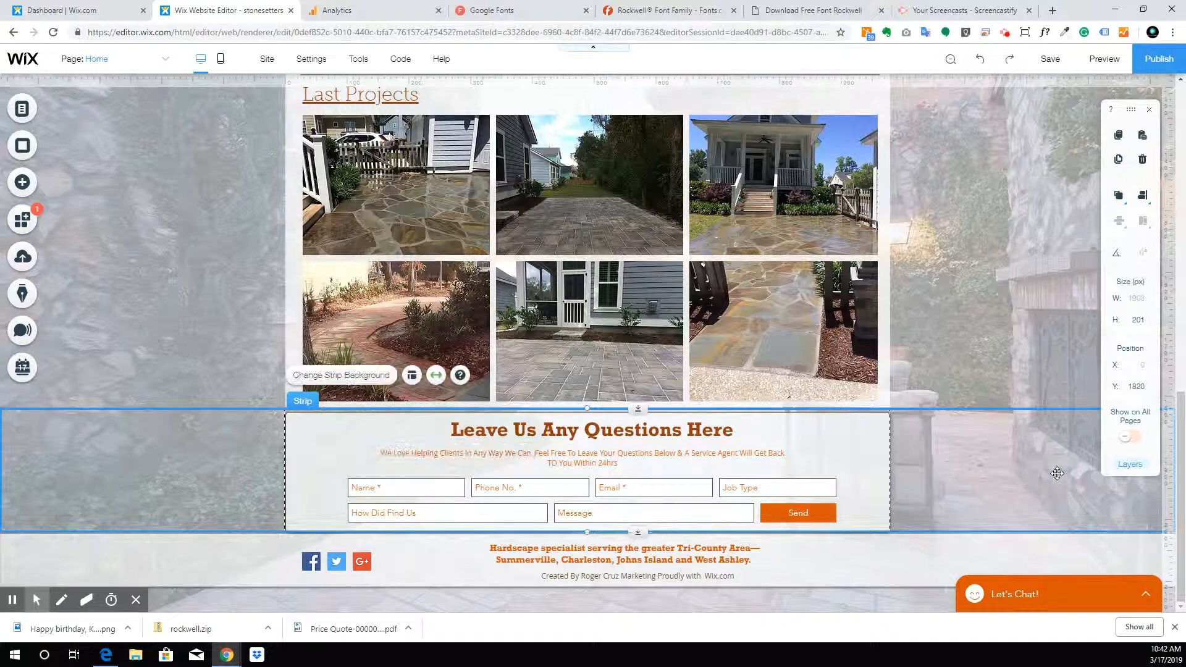
Center the hardscape specialist tagline and the credit line below it horizontally in the page footer.
scroll(603, 320, up, 15)
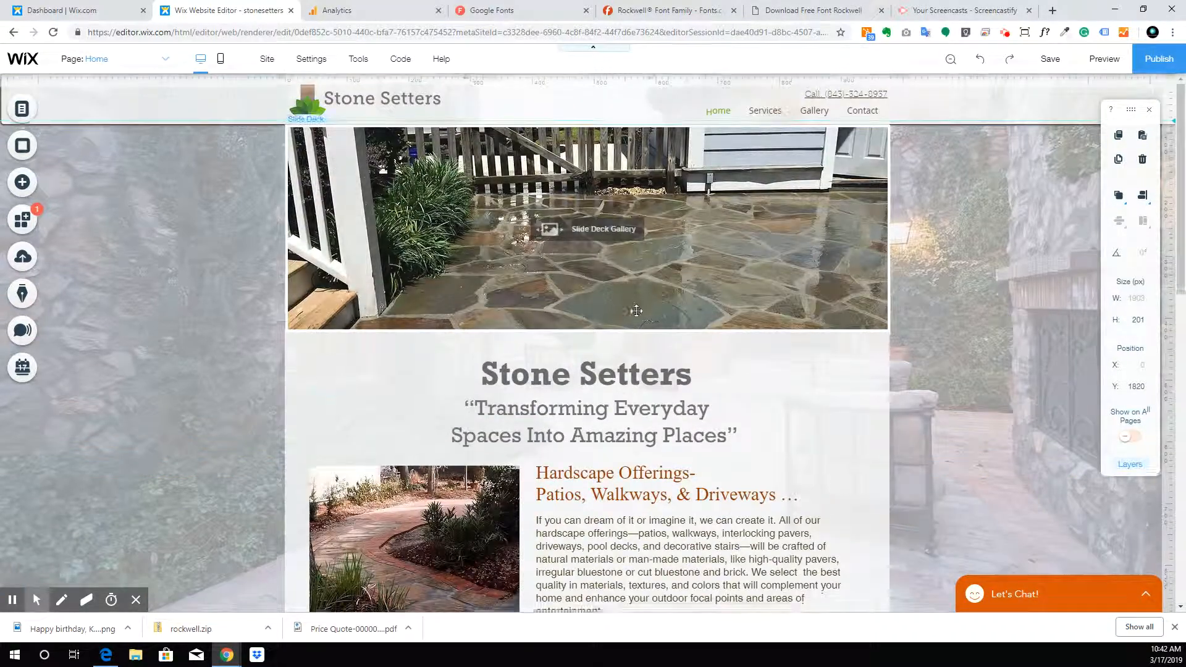
scroll(637, 311, down, 15)
scroll(637, 311, up, 8)
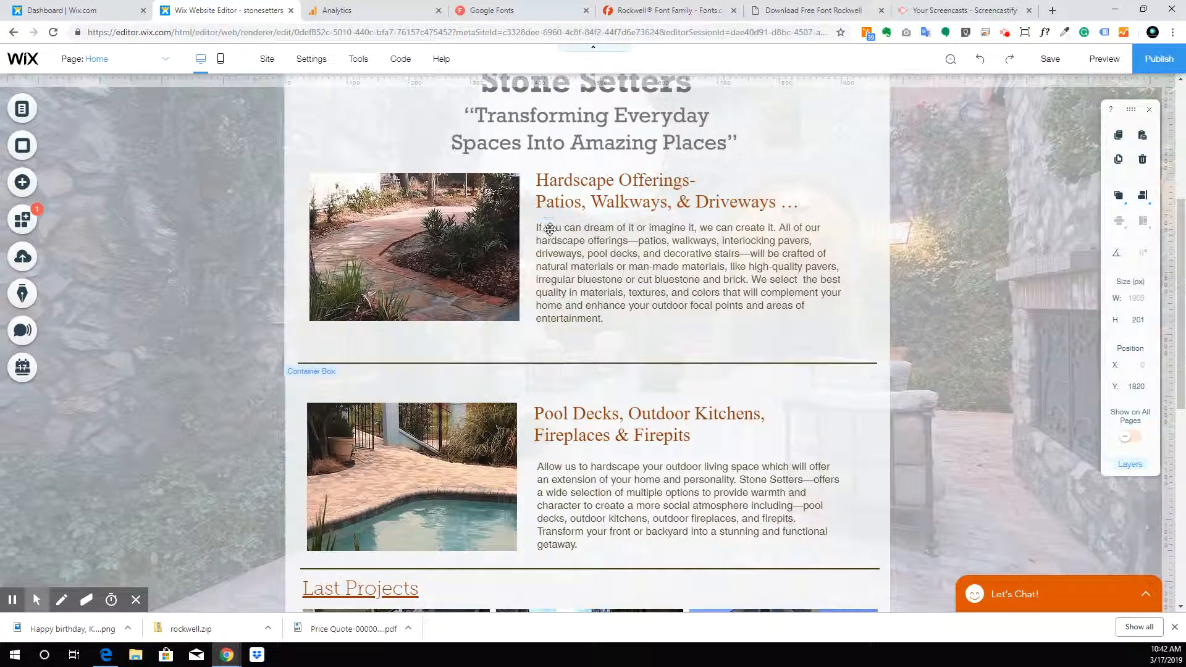
scroll(550, 230, up, 5)
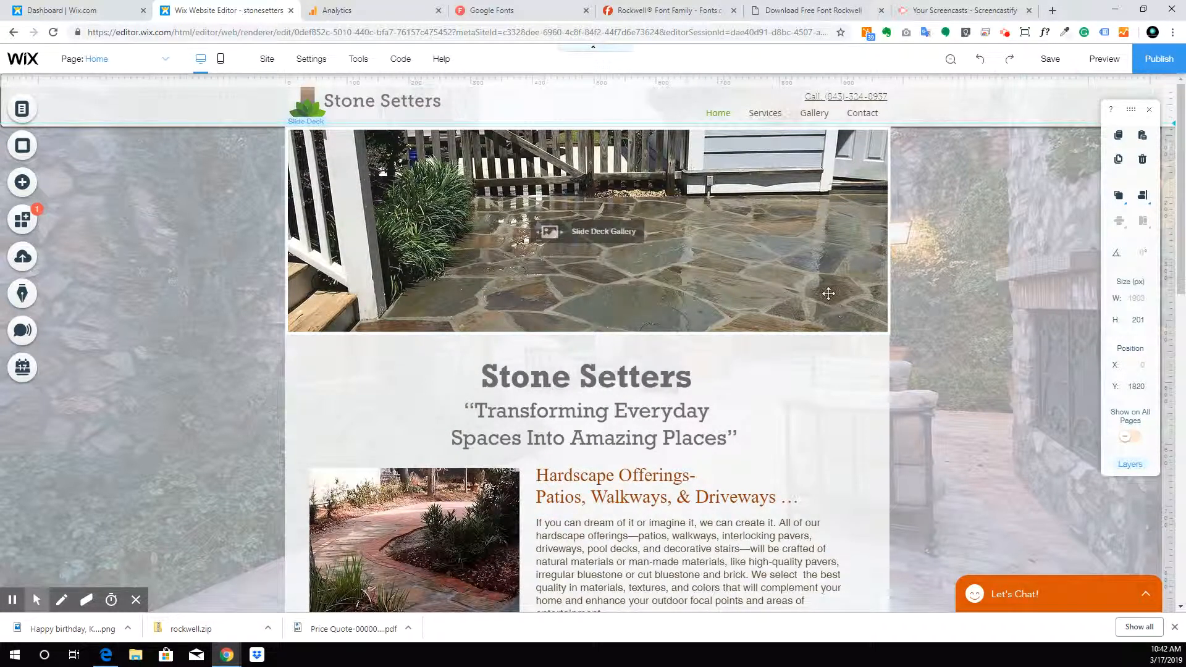
scroll(829, 294, down, 10)
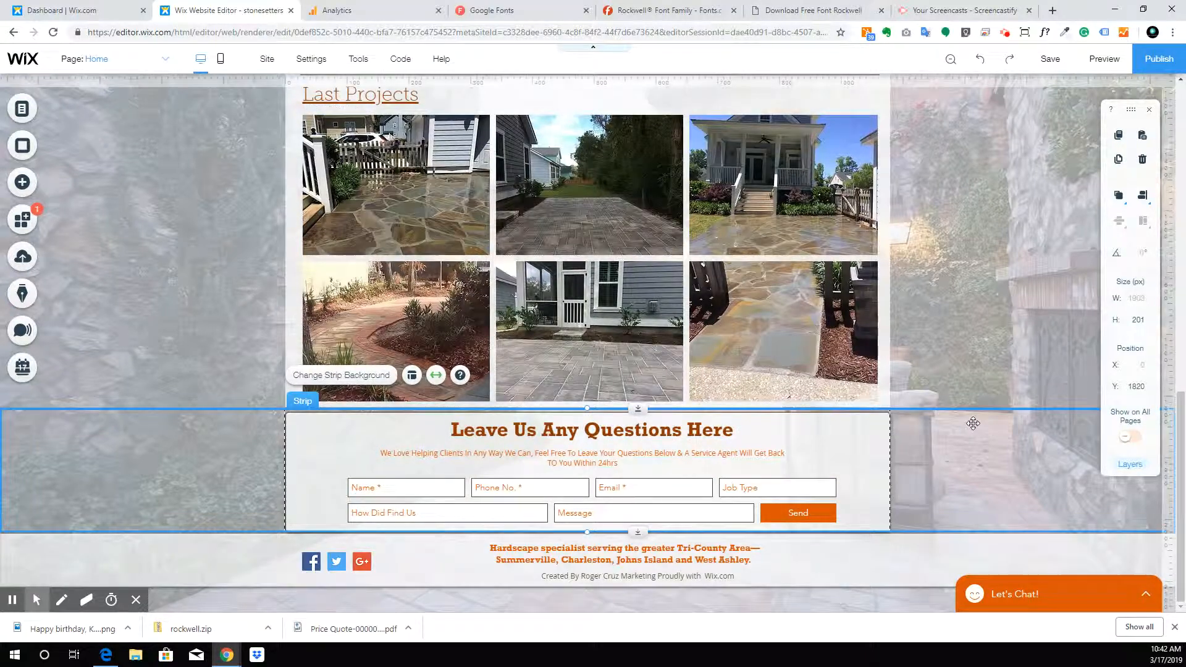
scroll(609, 398, up, 5)
scroll(609, 402, down, 5)
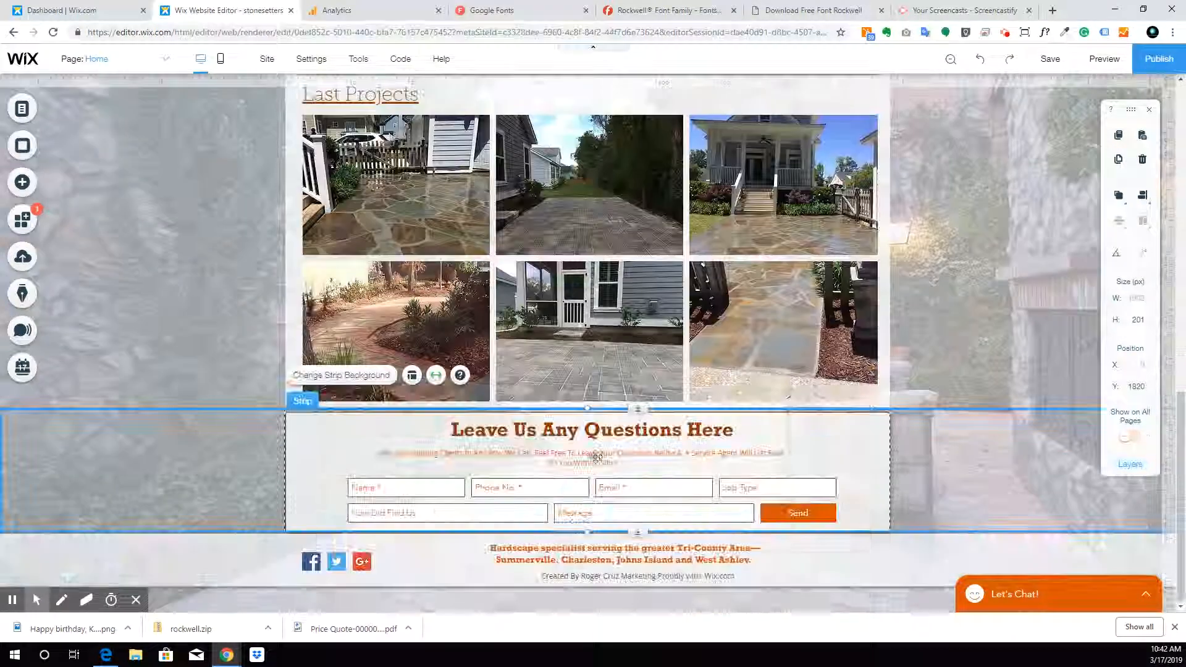
click(564, 555)
drag(560, 554, 534, 544)
click(590, 576)
mouse_move(590, 576)
mouse_down()
mouse_move(543, 569)
mouse_move(590, 540)
mouse_move(581, 576)
mouse_up()
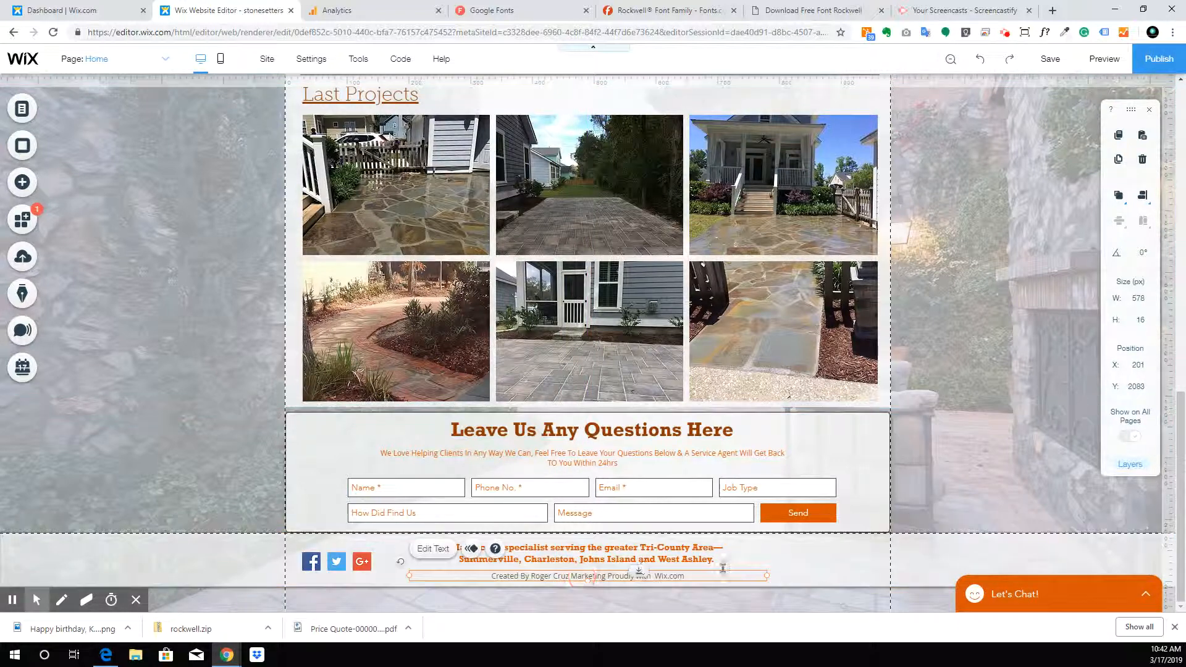
click(840, 560)
Open the Services page and review its placeholder text and images.
scroll(748, 355, up, 13)
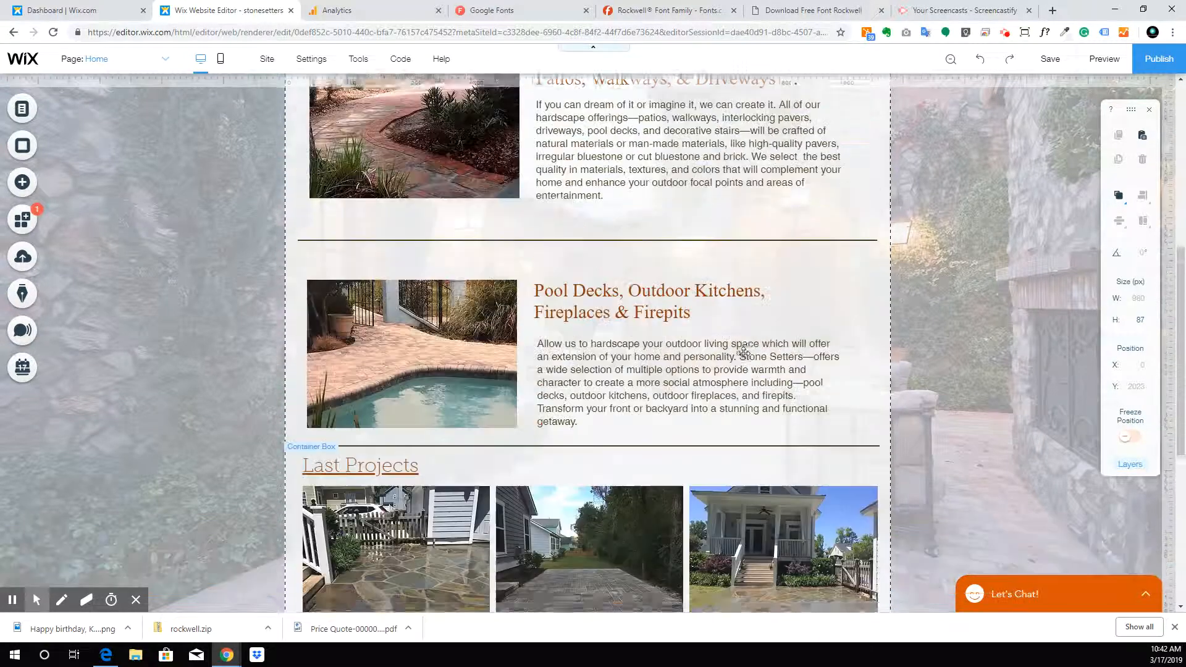
click(154, 61)
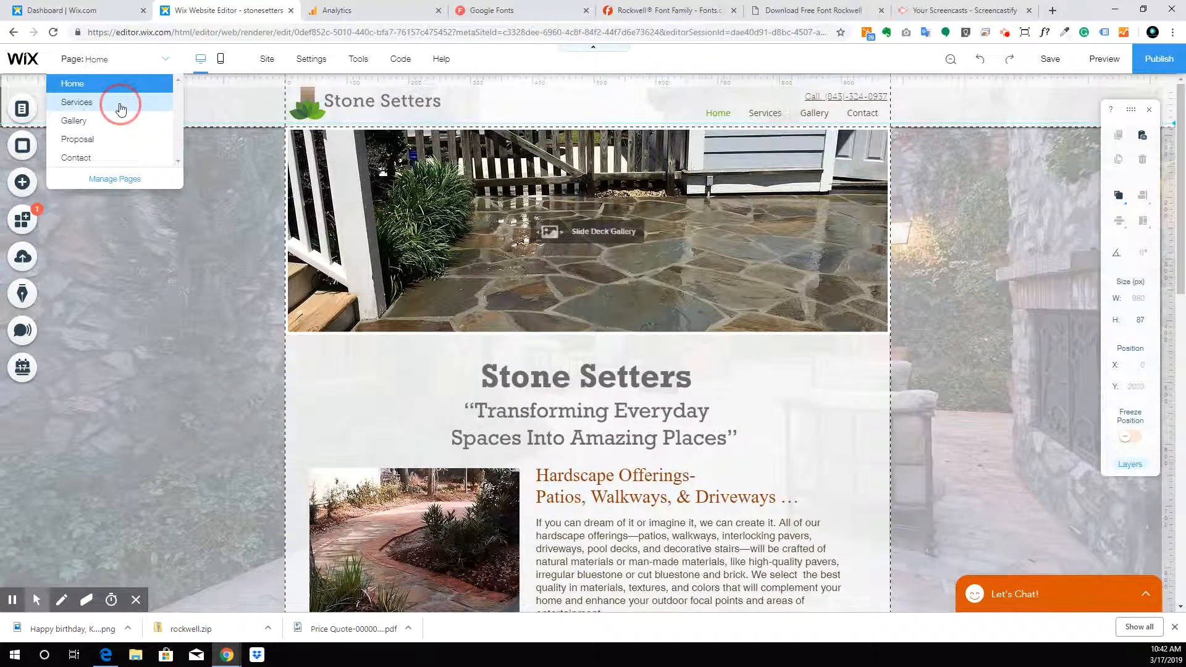
click(120, 102)
scroll(535, 311, down, 2)
scroll(526, 308, up, 2)
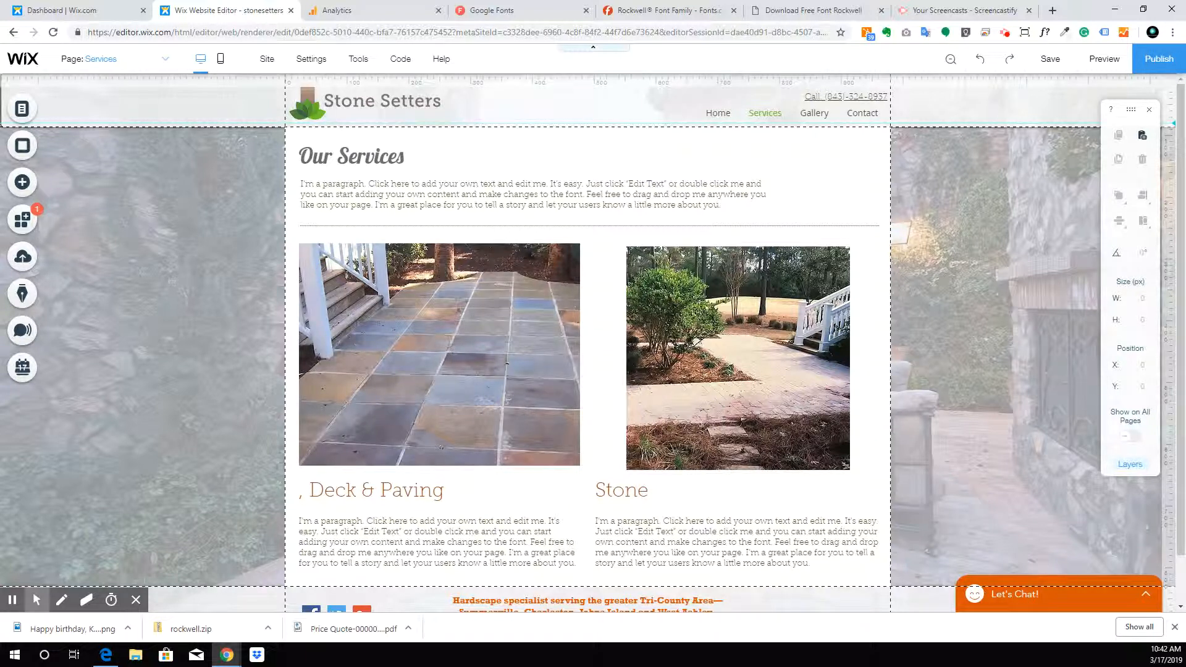
click(23, 109)
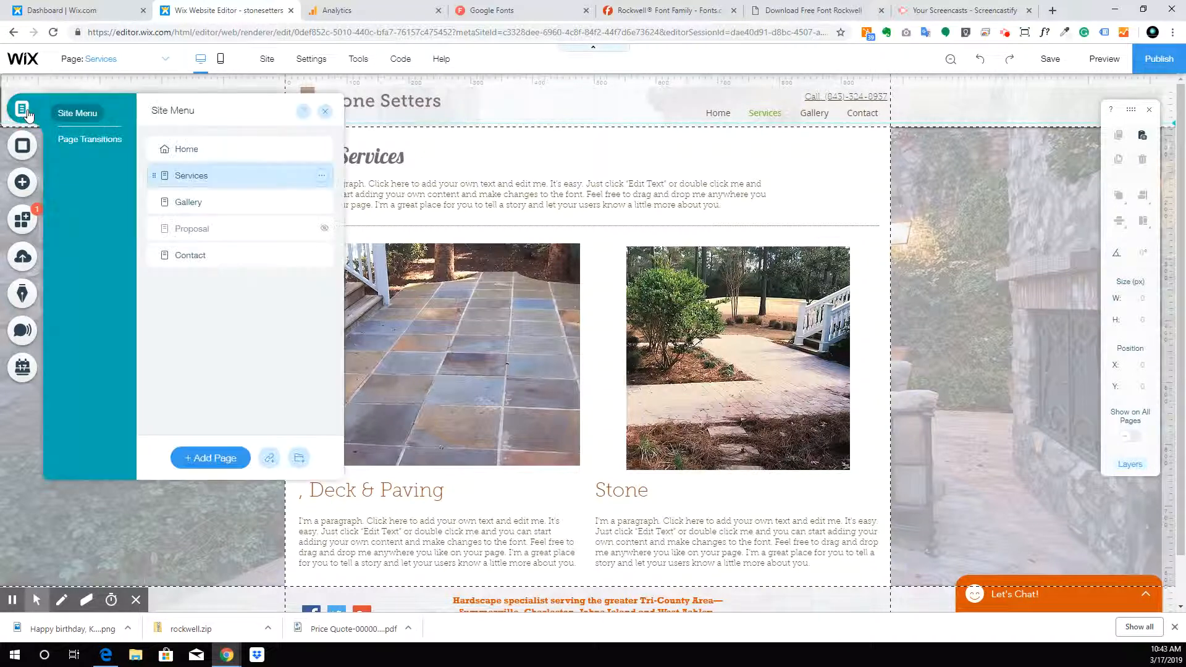
click(211, 535)
scroll(529, 337, down, 1)
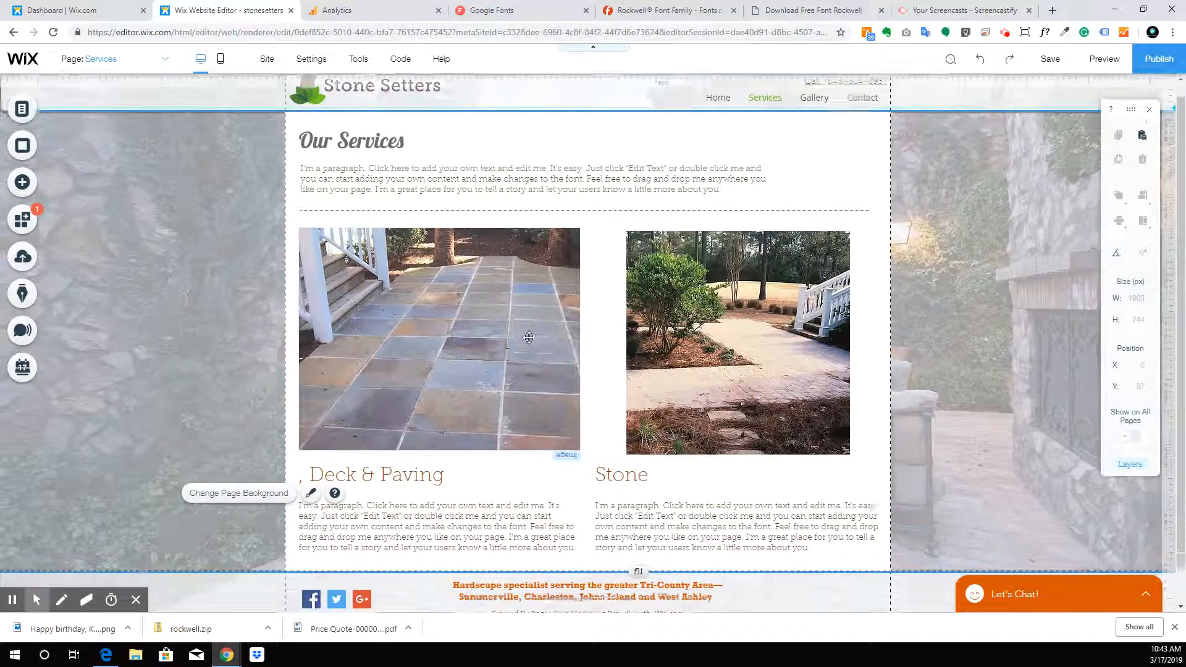
scroll(529, 337, up, 1)
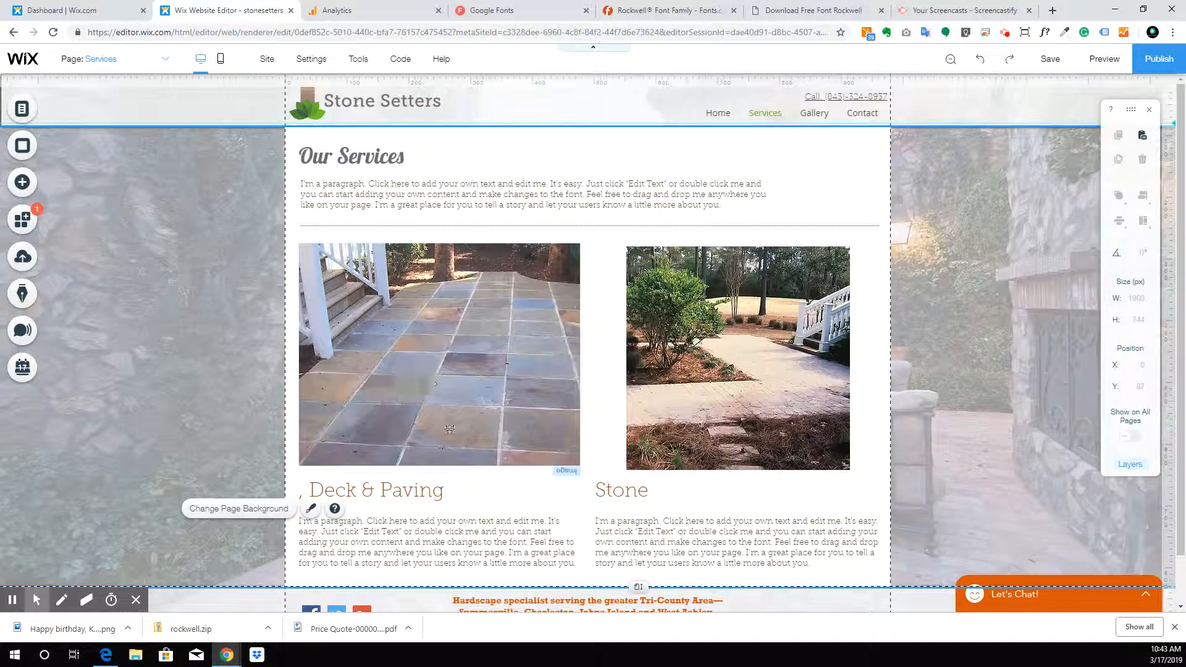
Delete the Services page from the site.
click(21, 110)
click(321, 179)
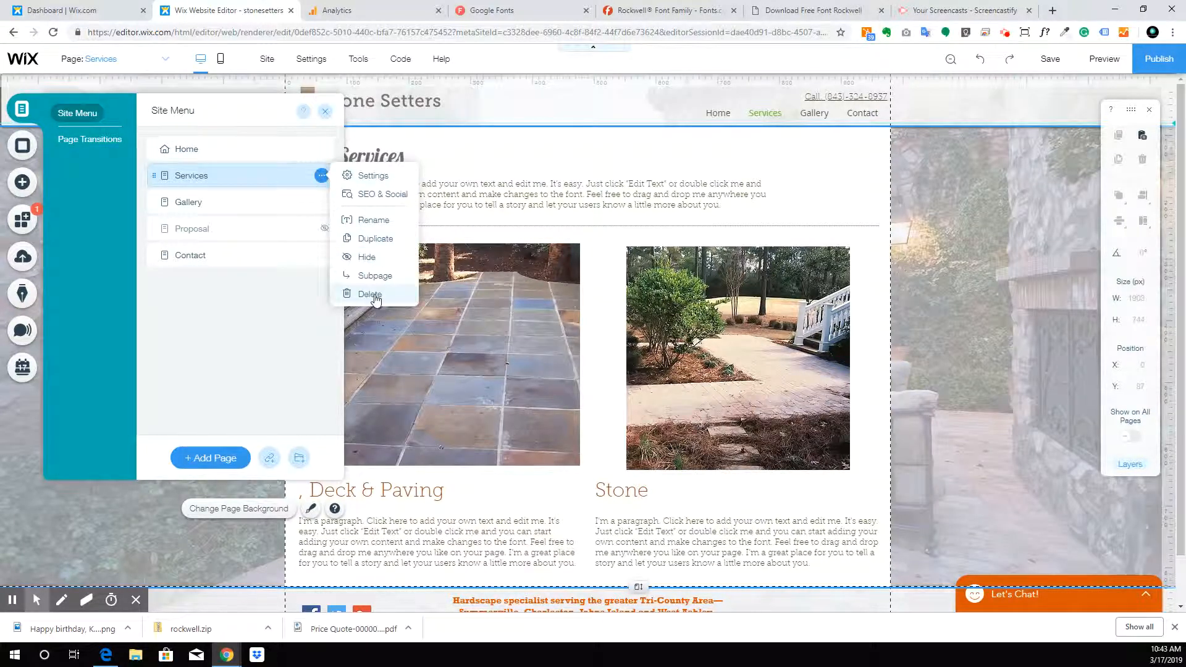
click(370, 295)
click(736, 382)
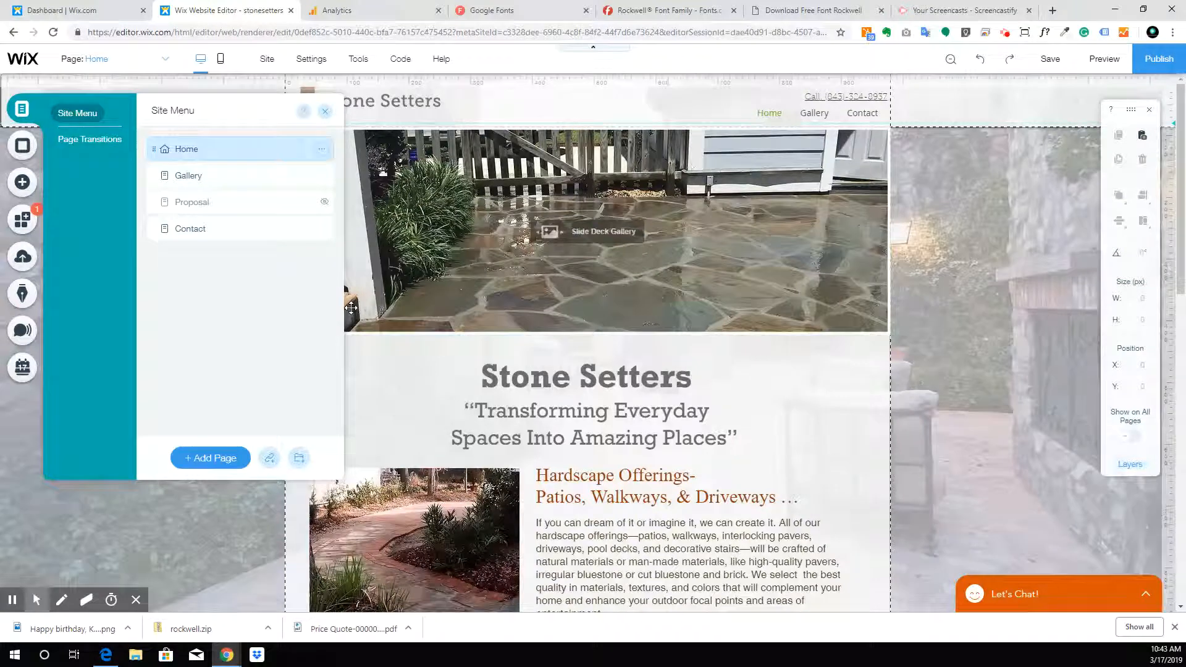
click(988, 291)
scroll(940, 242, down, 10)
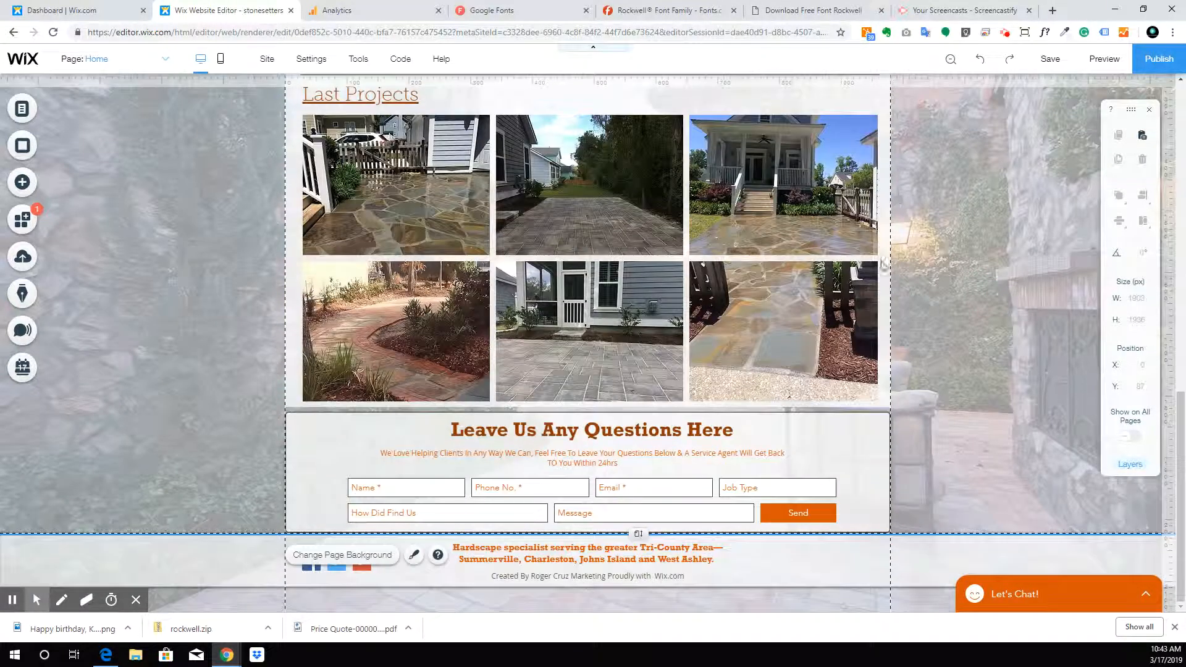
Review the Home page from the navigation menu and service sections down to the project gallery, contact form and footer.
scroll(802, 446, up, 10)
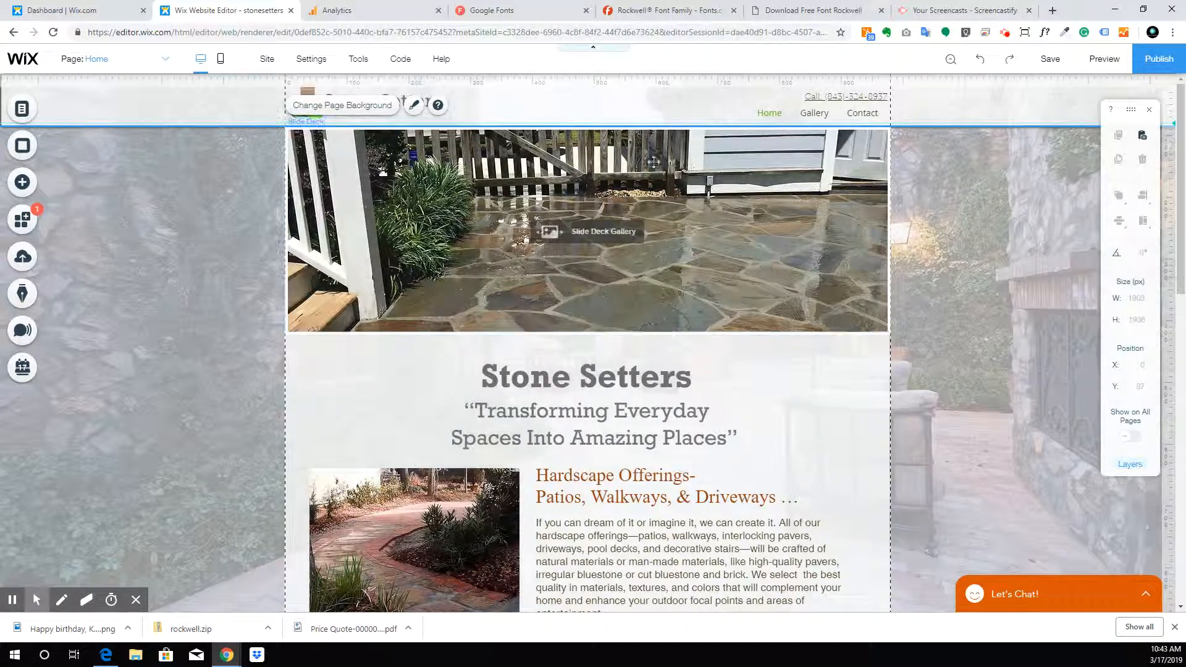
click(818, 116)
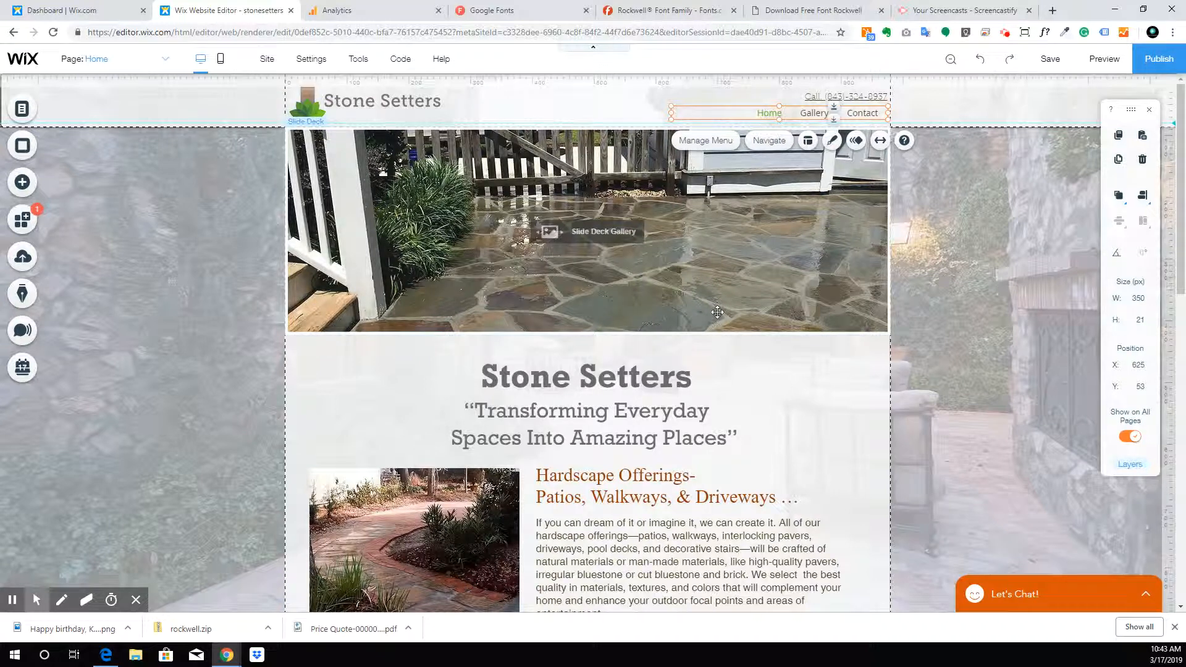
scroll(718, 312, down, 3)
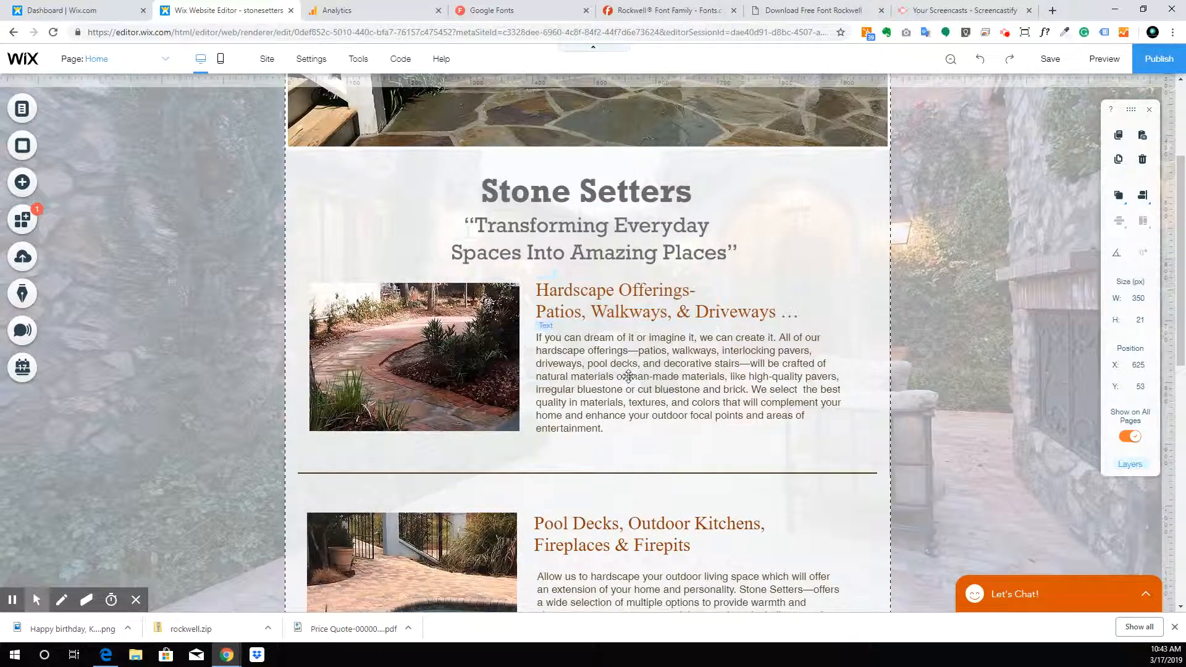
scroll(582, 441, down, 3)
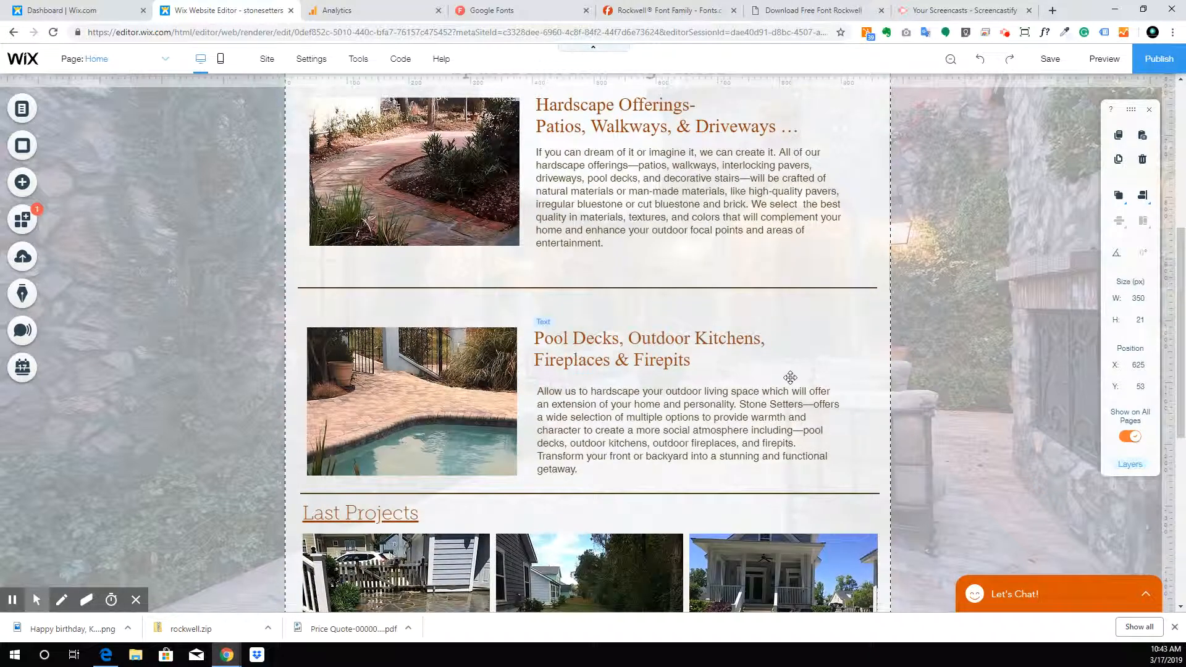
scroll(639, 381, up, 4)
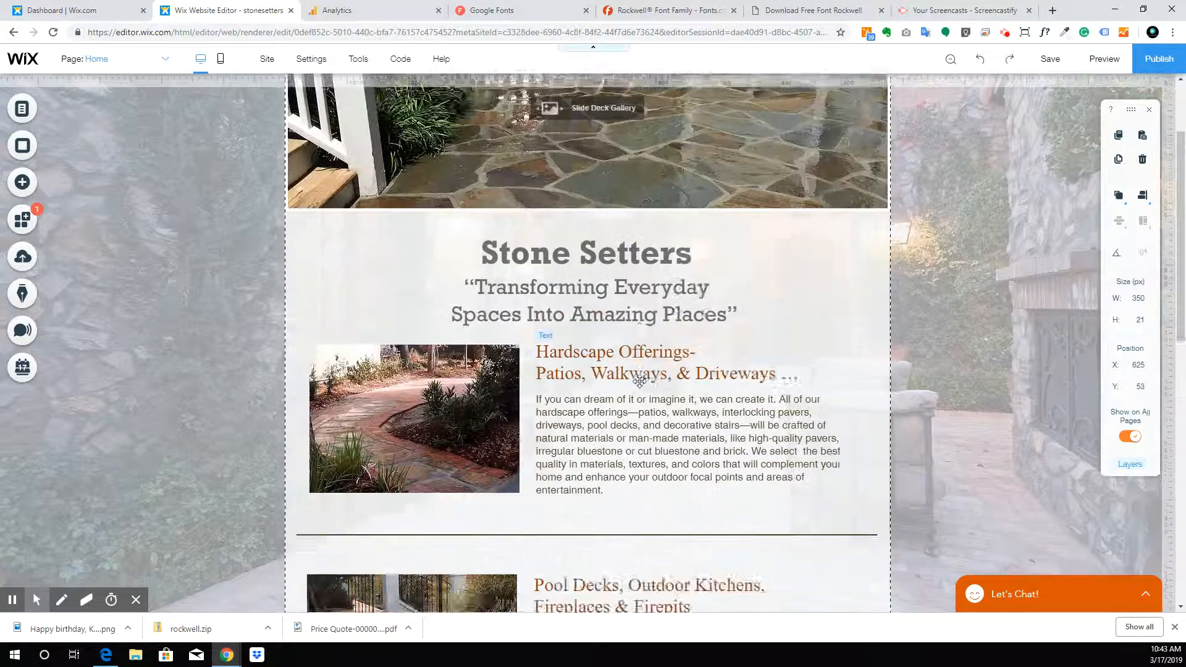
scroll(639, 381, up, 2)
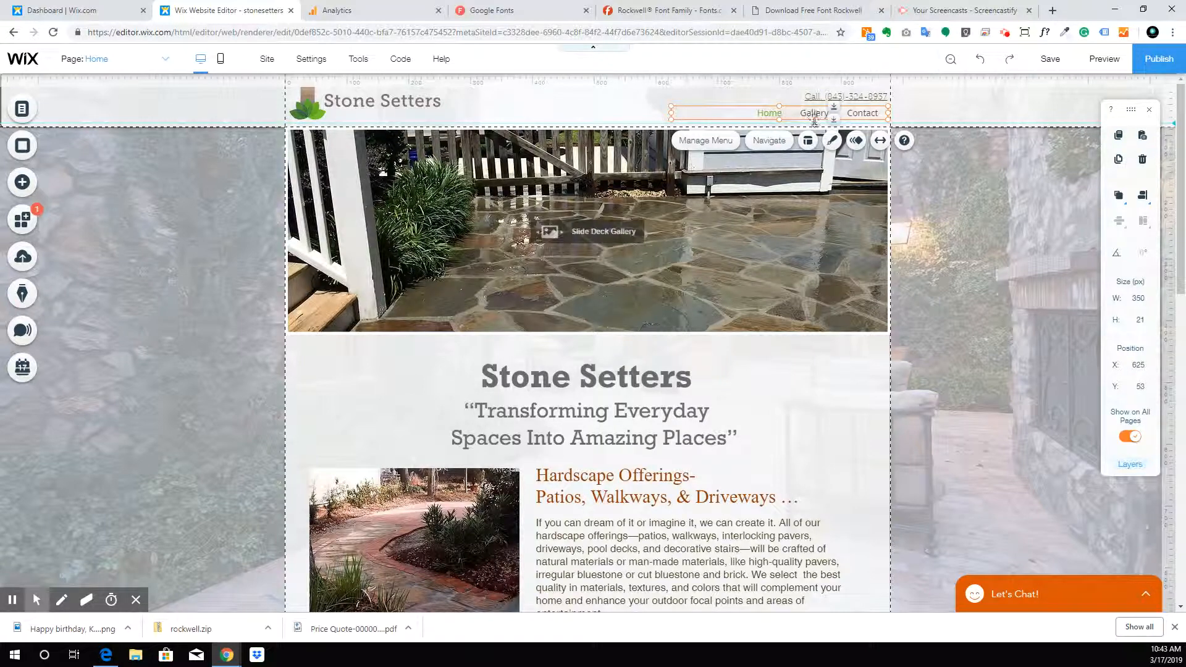
scroll(760, 407, down, 10)
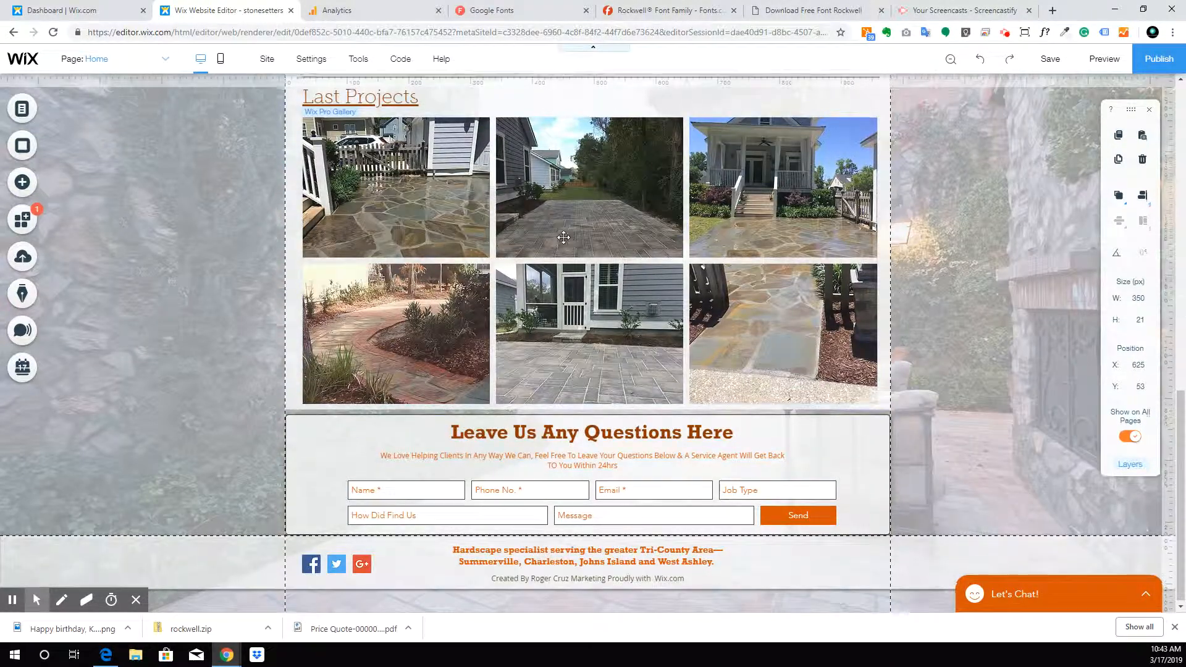
scroll(563, 238, up, 10)
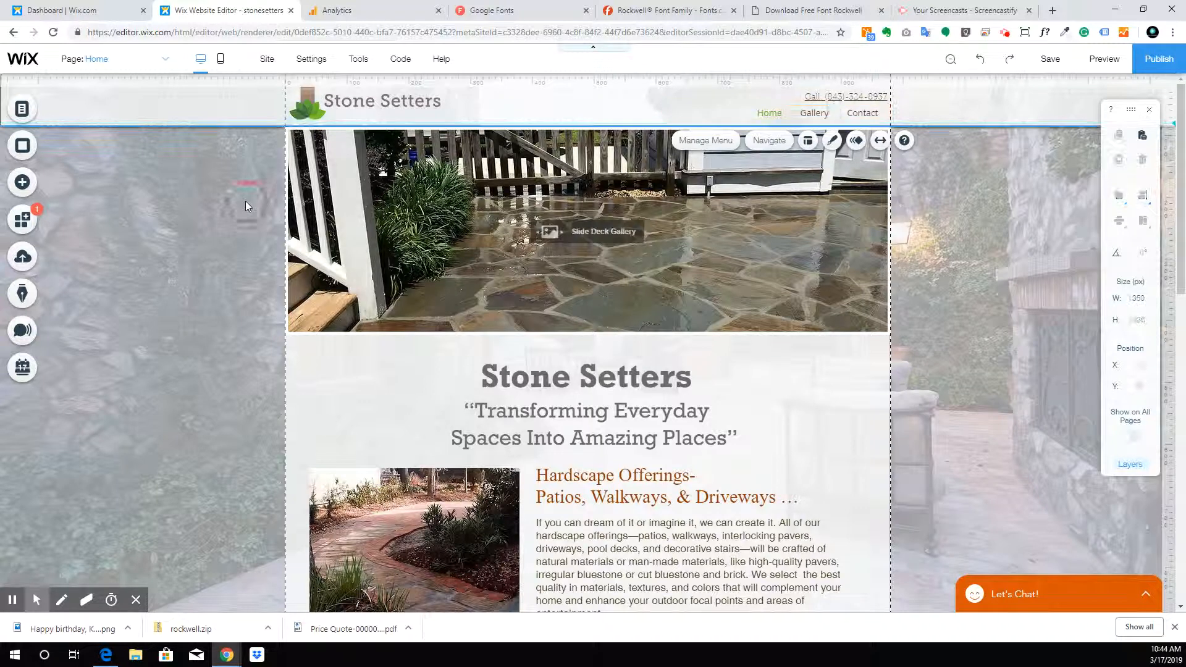
Open the Contact page and review its Connect With Us text and contact form.
click(245, 202)
click(137, 65)
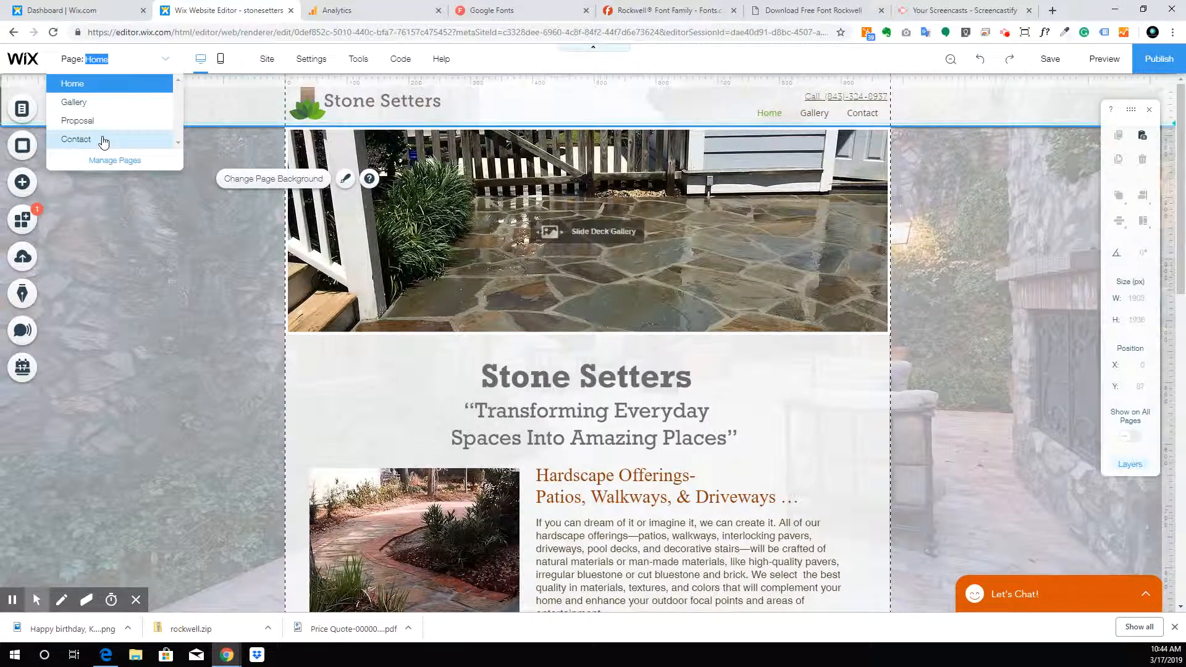
click(103, 140)
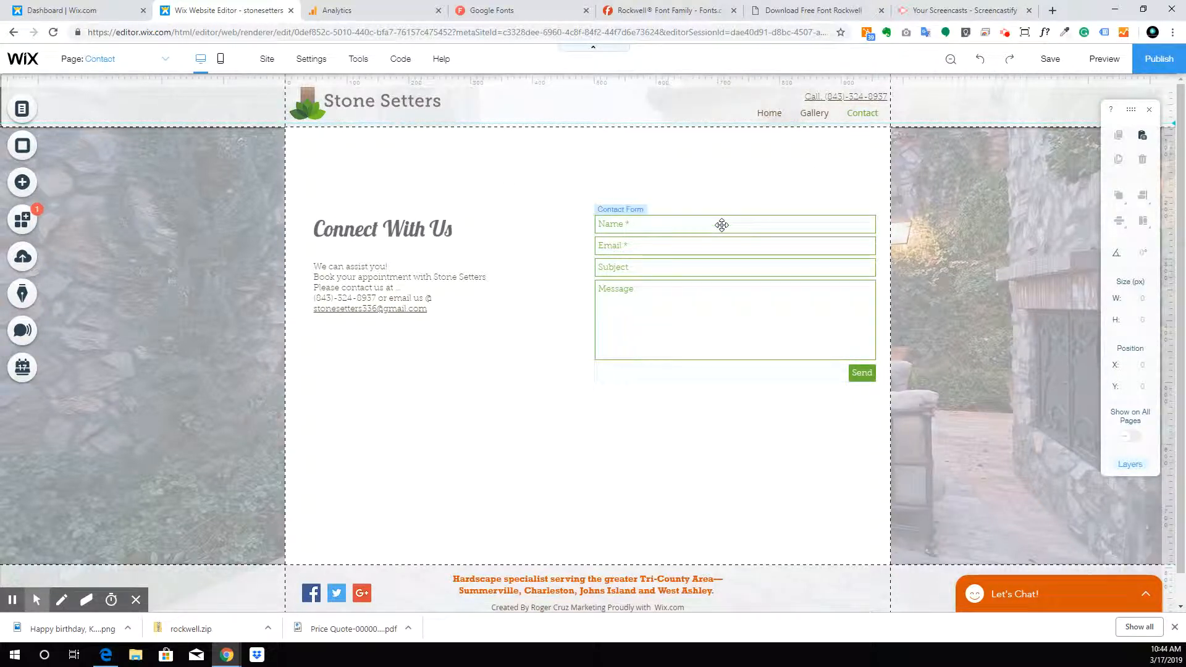
click(413, 175)
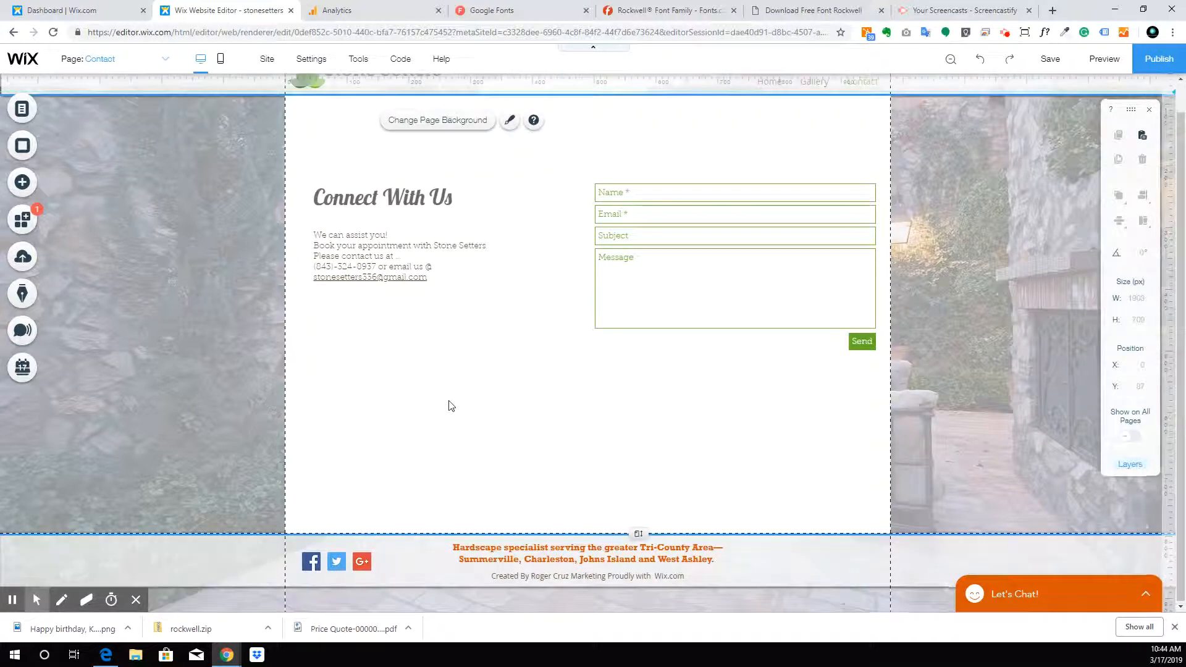
click(166, 59)
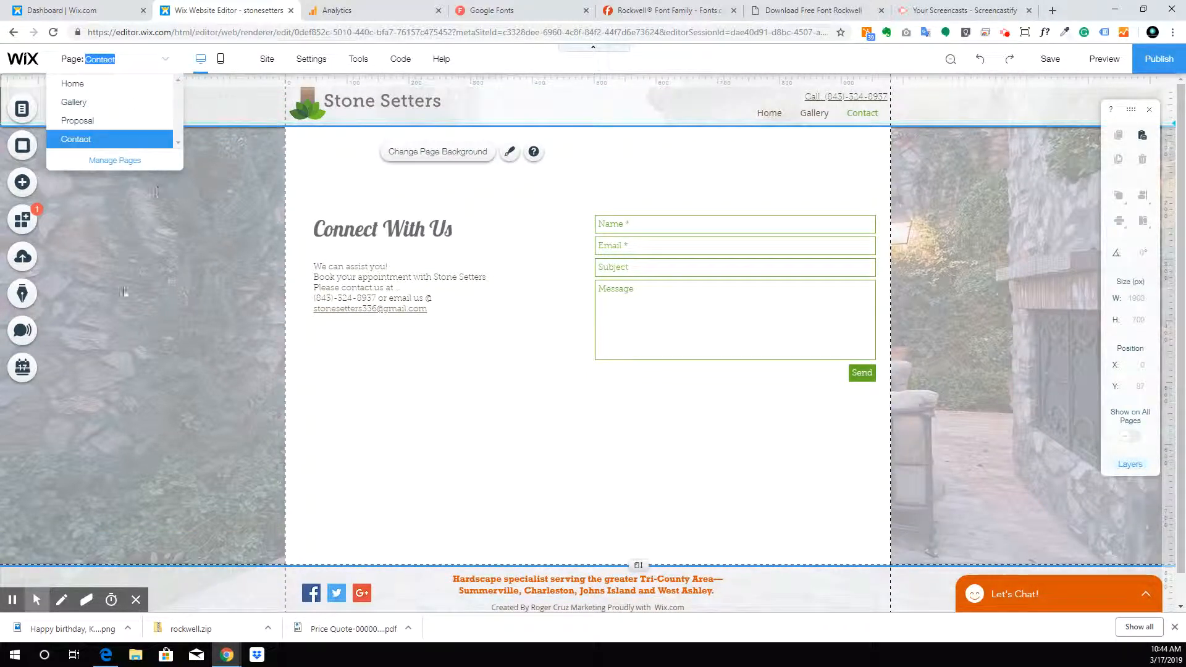
click(88, 278)
Search the App Market for Bookings, add Wix Bookings to the site and dismiss its welcome message.
click(25, 183)
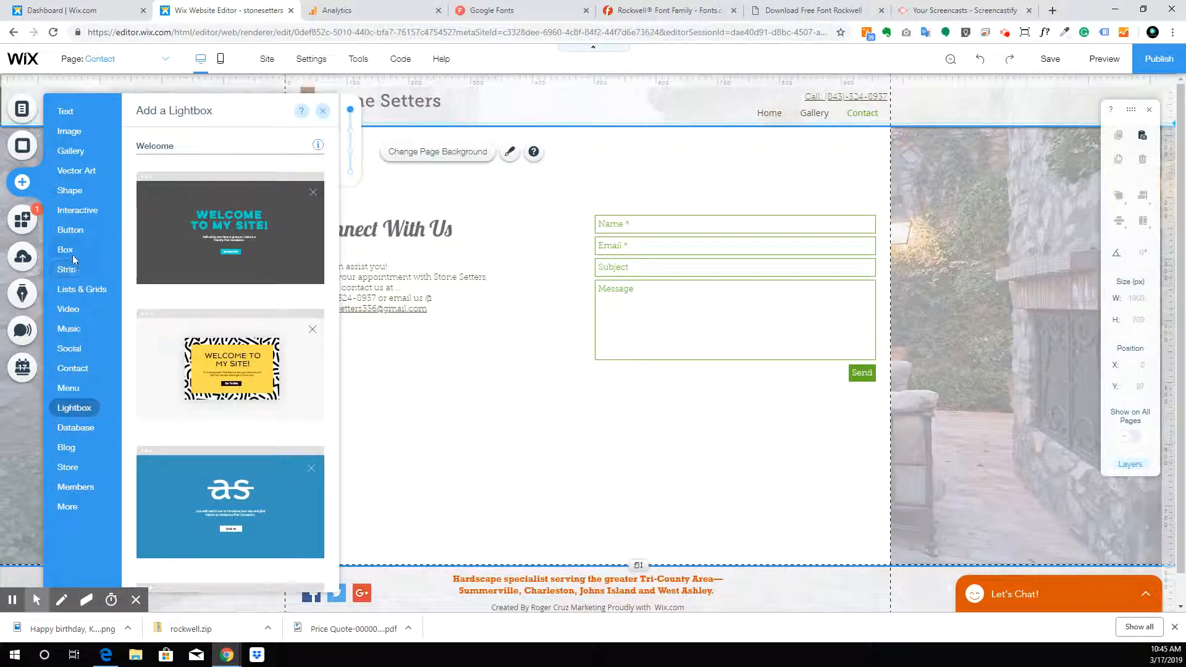
click(22, 221)
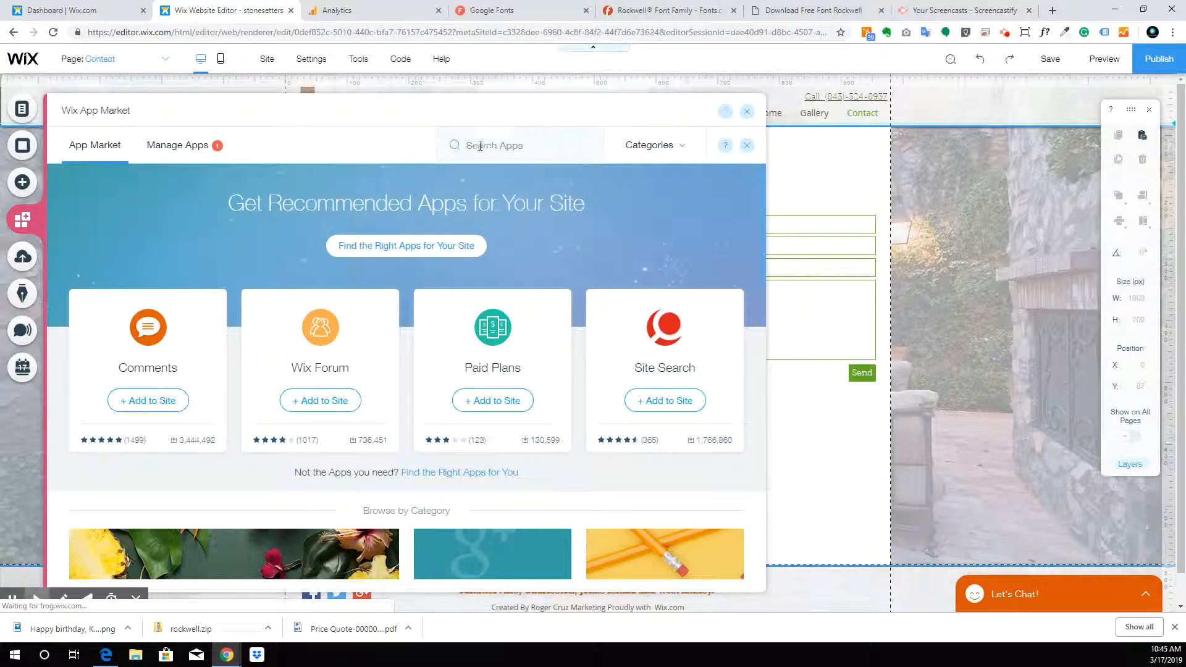
click(480, 146)
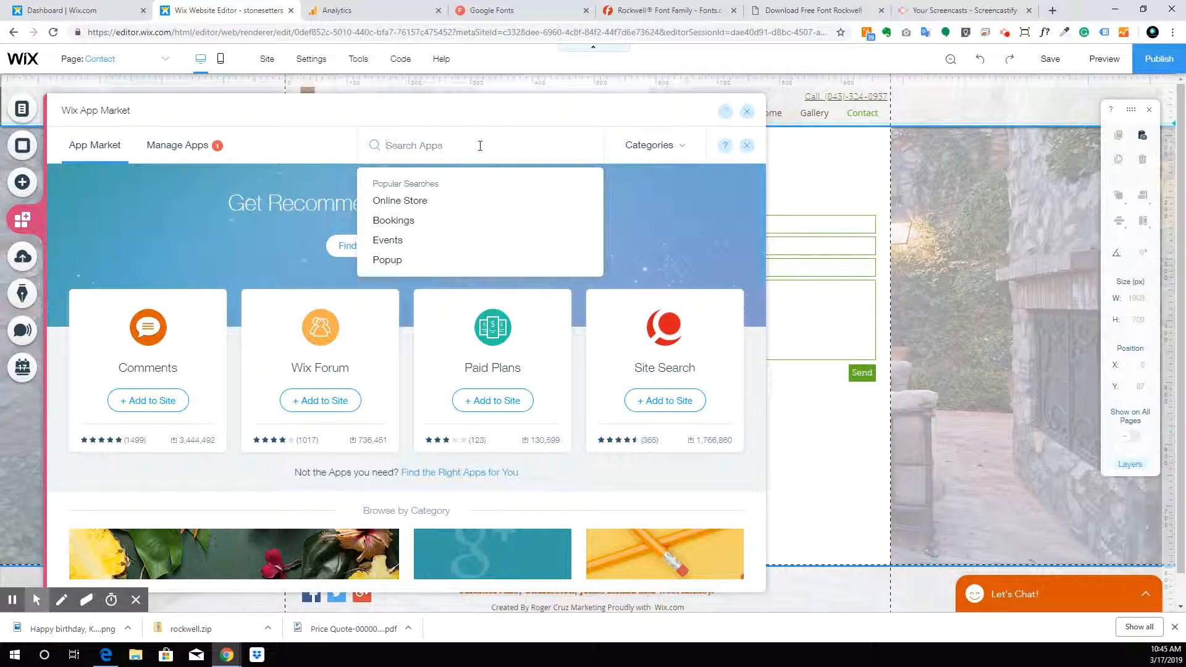
key(Down)
key(Down)
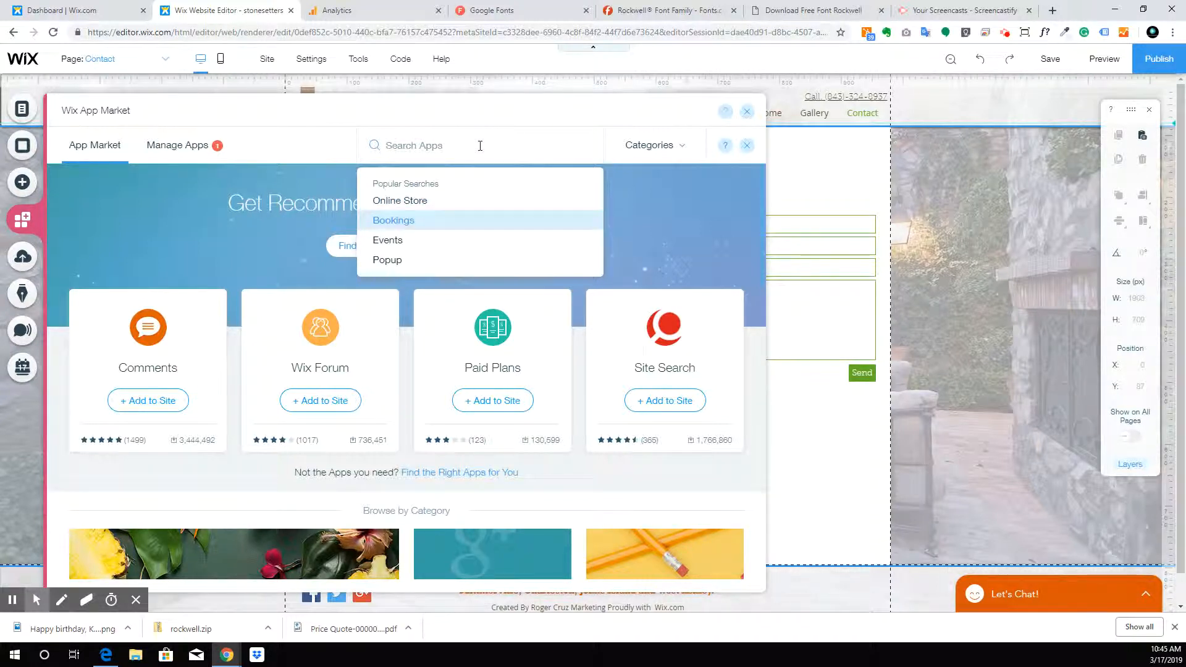
key(Return)
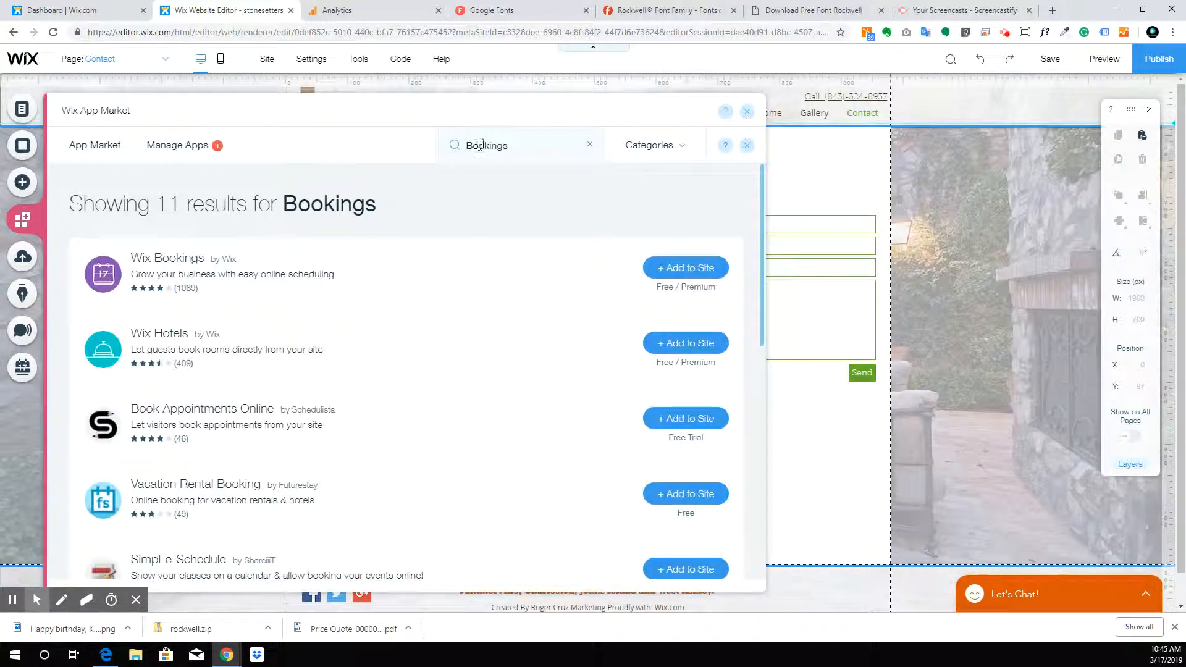
click(686, 267)
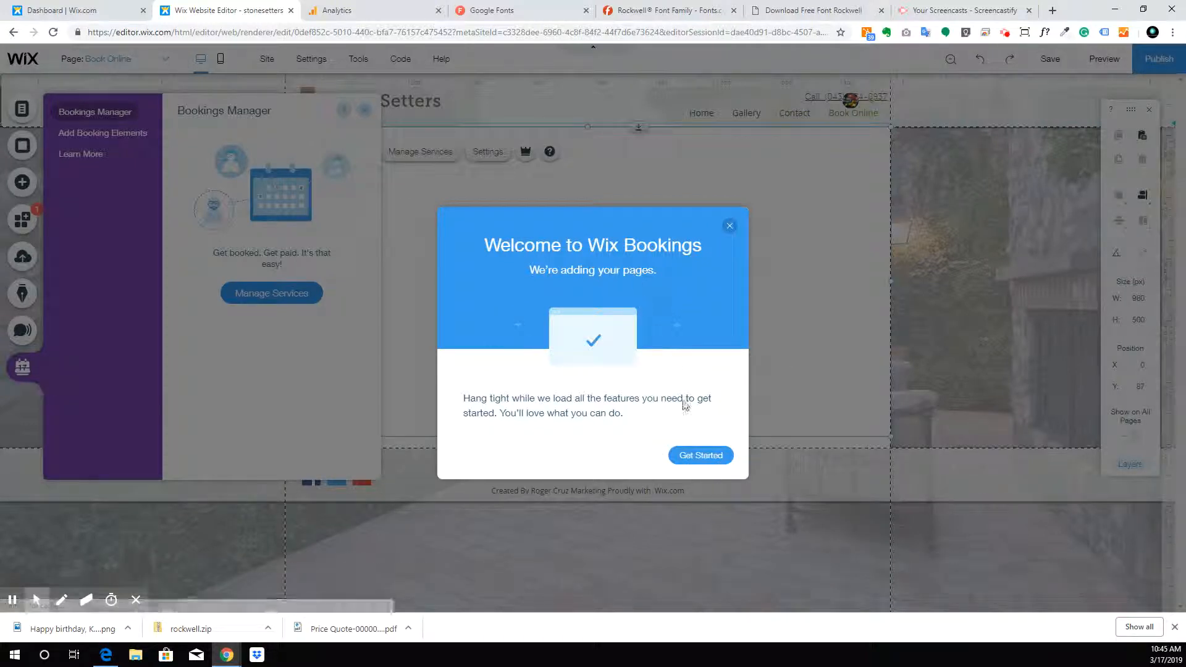
click(720, 460)
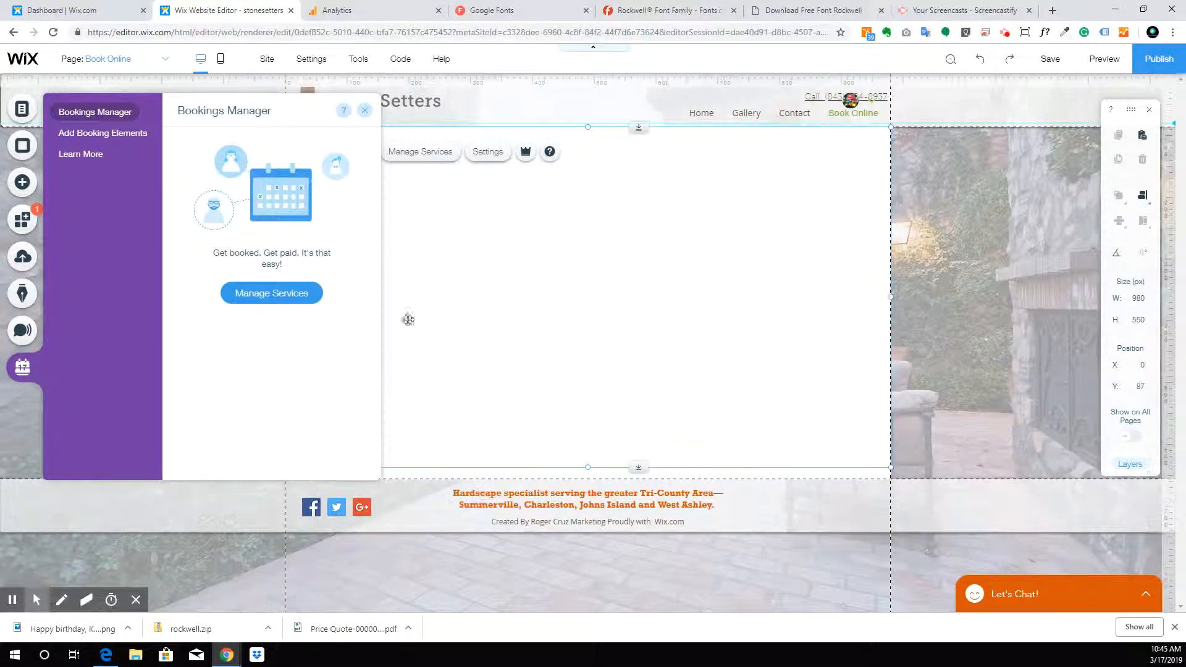
click(567, 286)
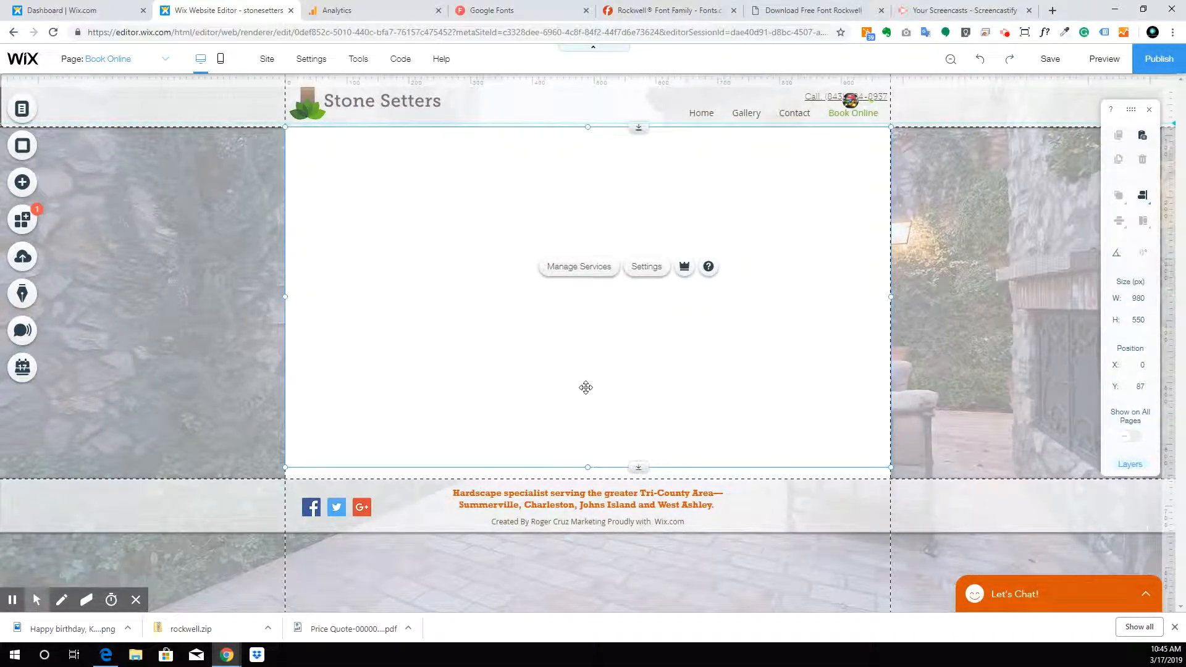
drag(610, 179, 615, 155)
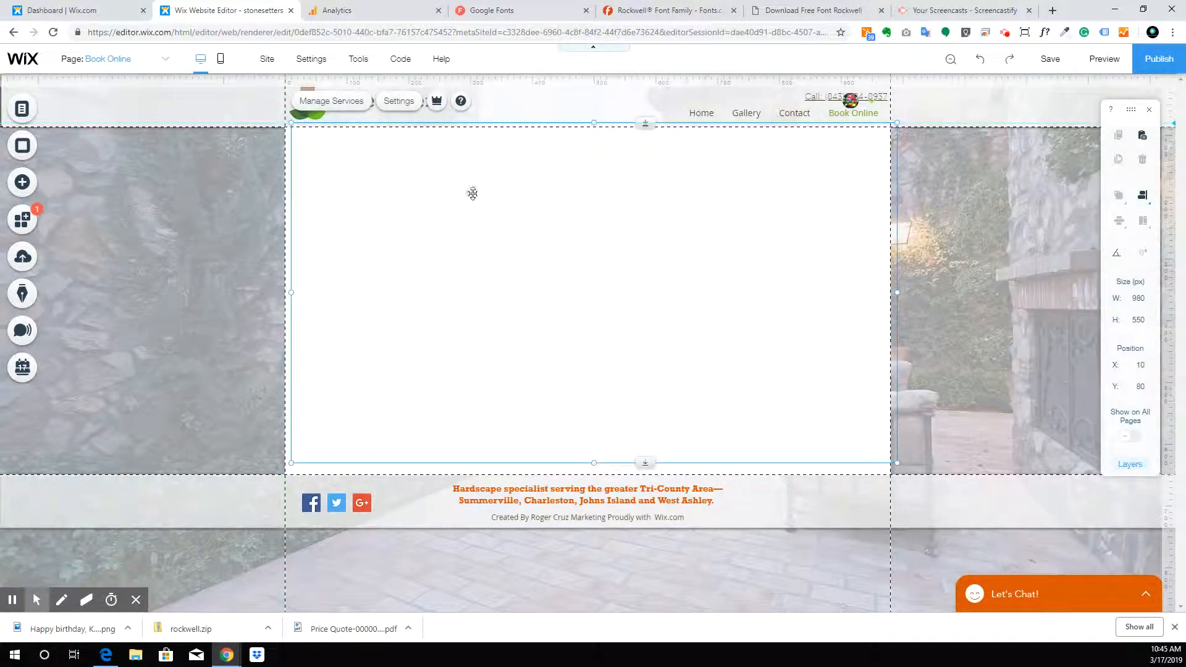
drag(564, 196, 559, 203)
Start the booking setup from the Book Online widget and choose 1-on-1 as the new service's type.
double_click(546, 267)
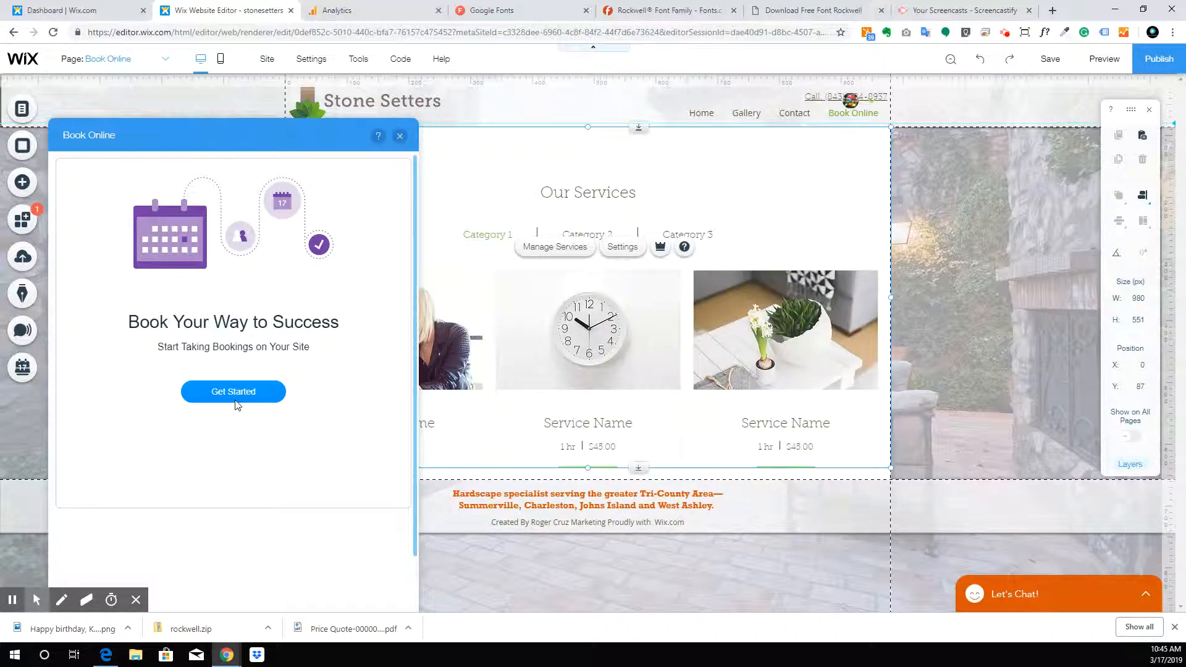
click(270, 394)
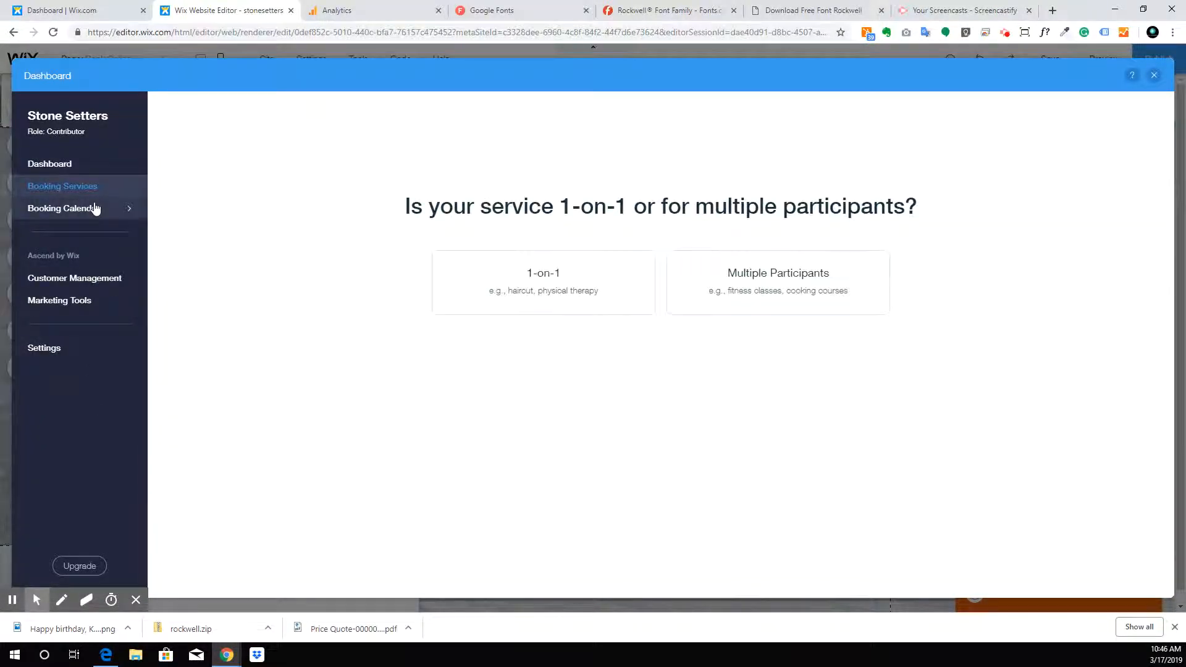
click(612, 294)
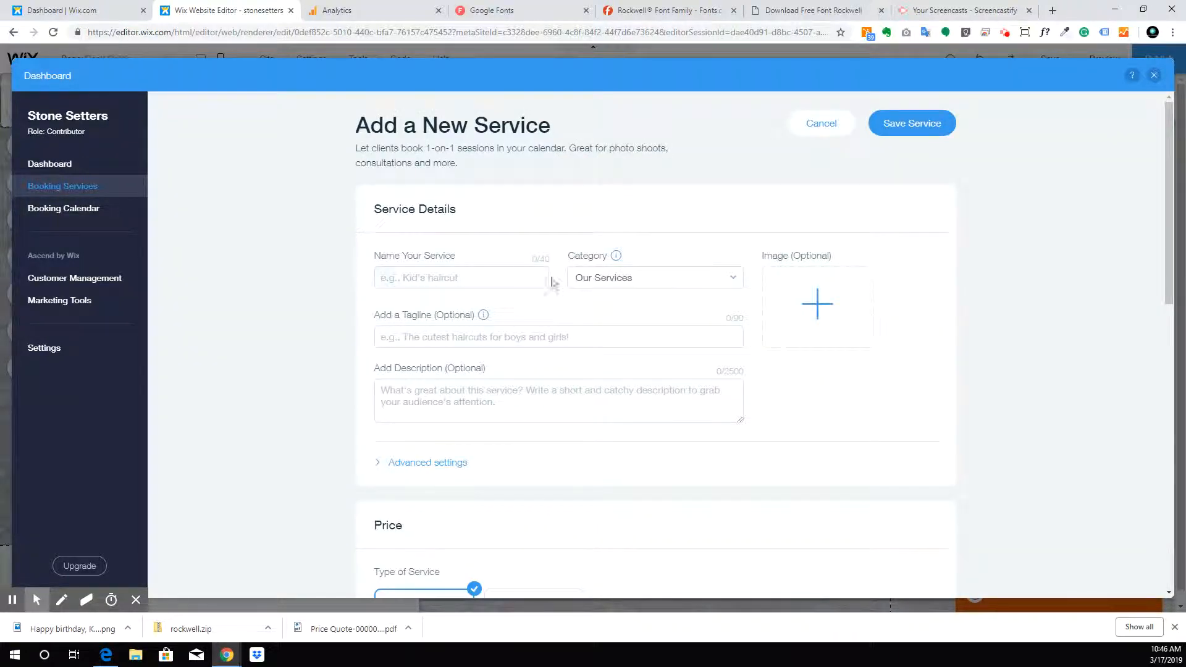
Name the new service Estimate and create a new category called Estimates for it.
click(529, 277)
text(Estimate)
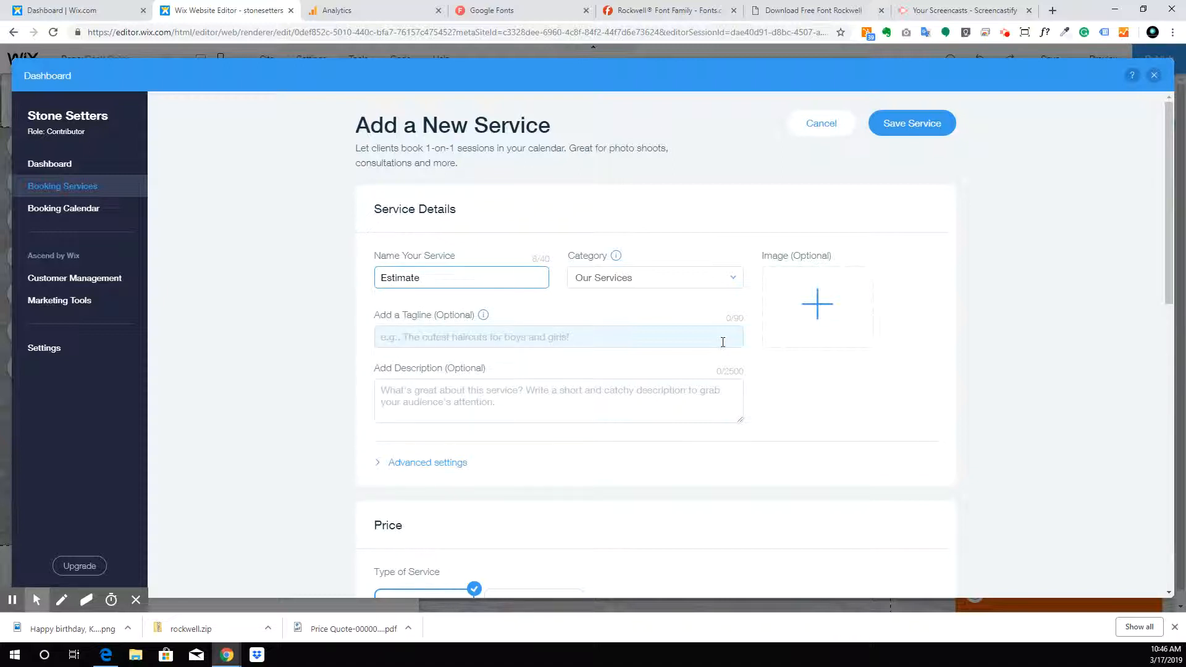
click(661, 278)
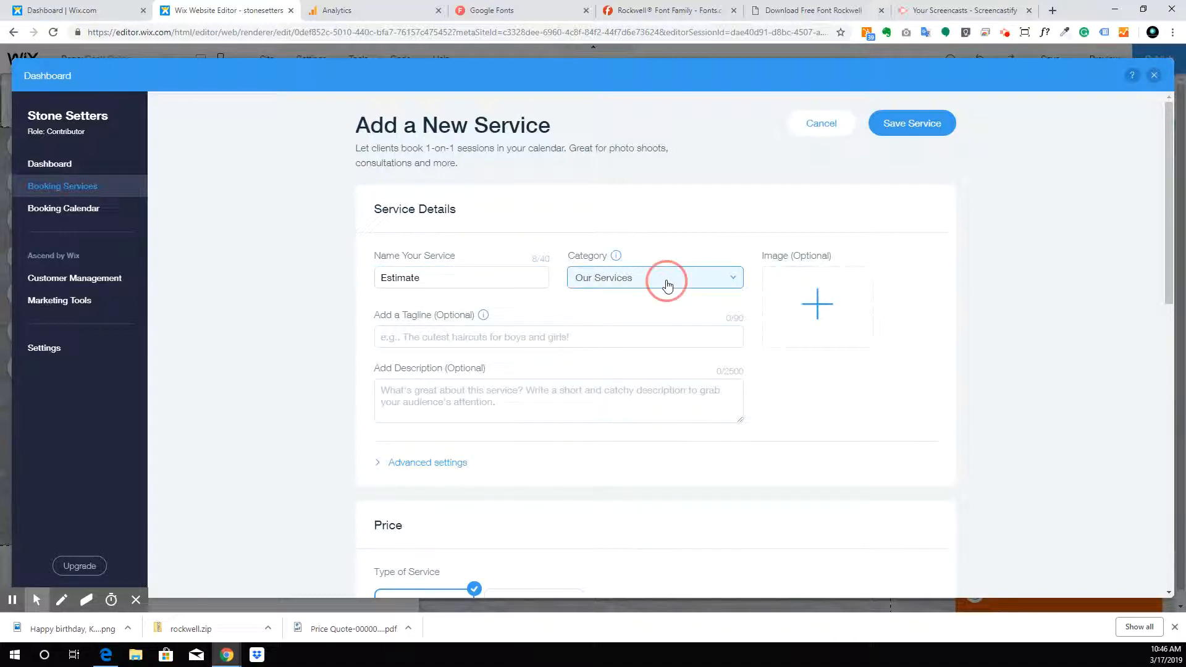
click(621, 336)
text(Estimates)
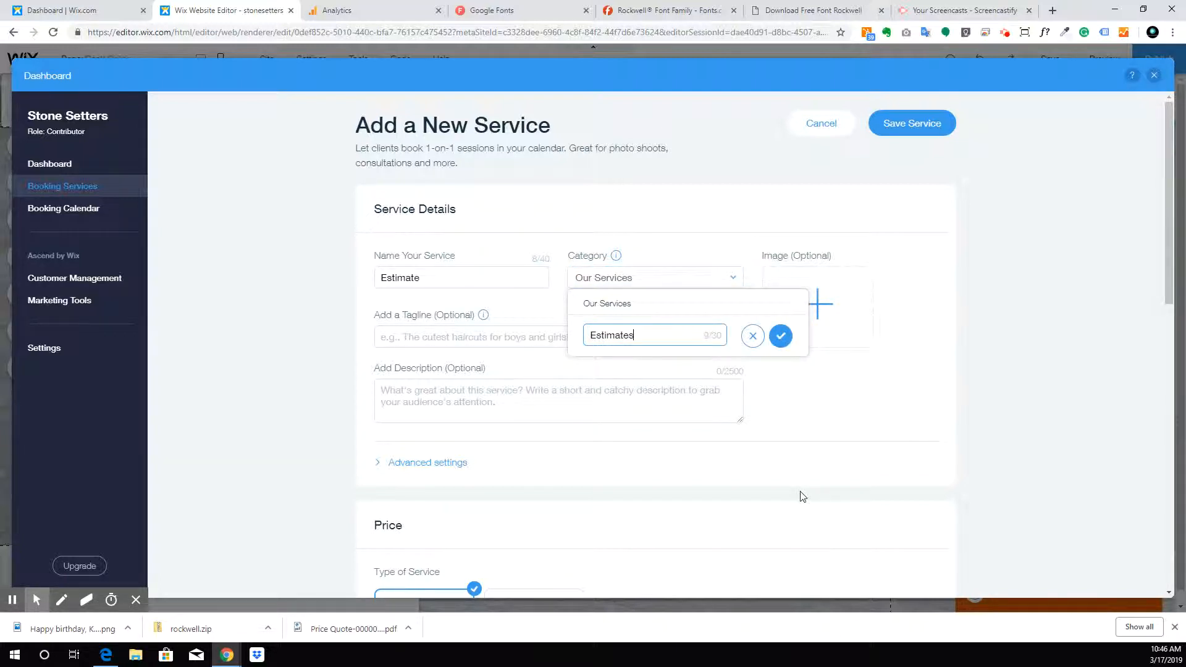
key(Return)
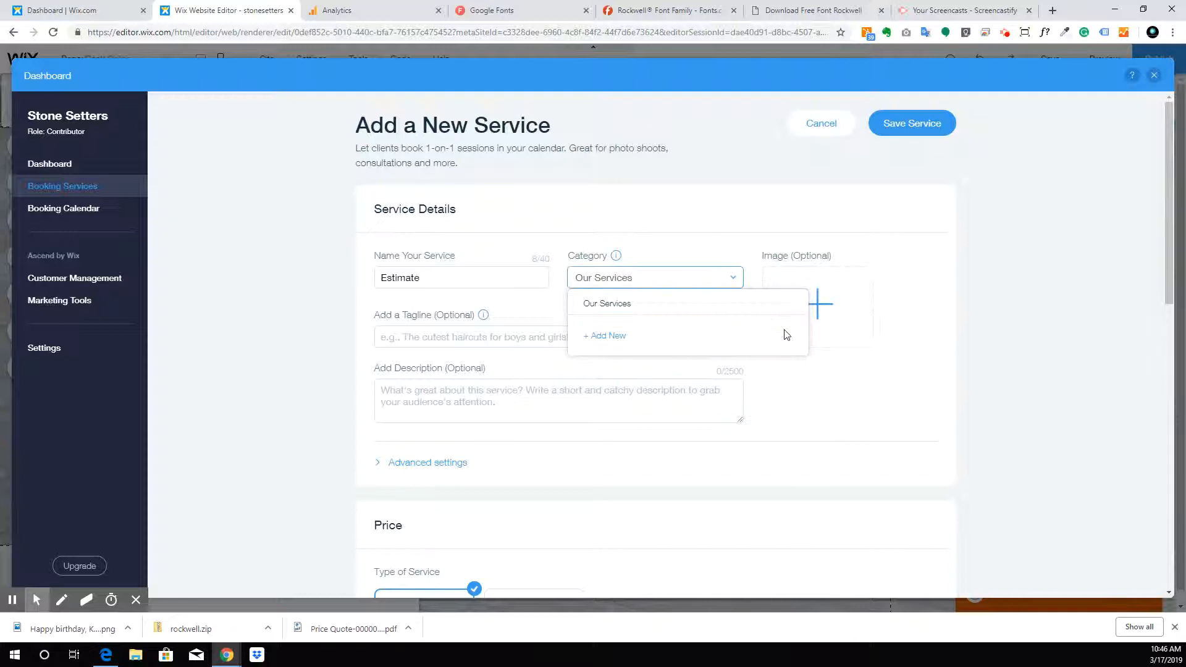
Set the service's image to the Split level pond photo from the site files.
click(850, 334)
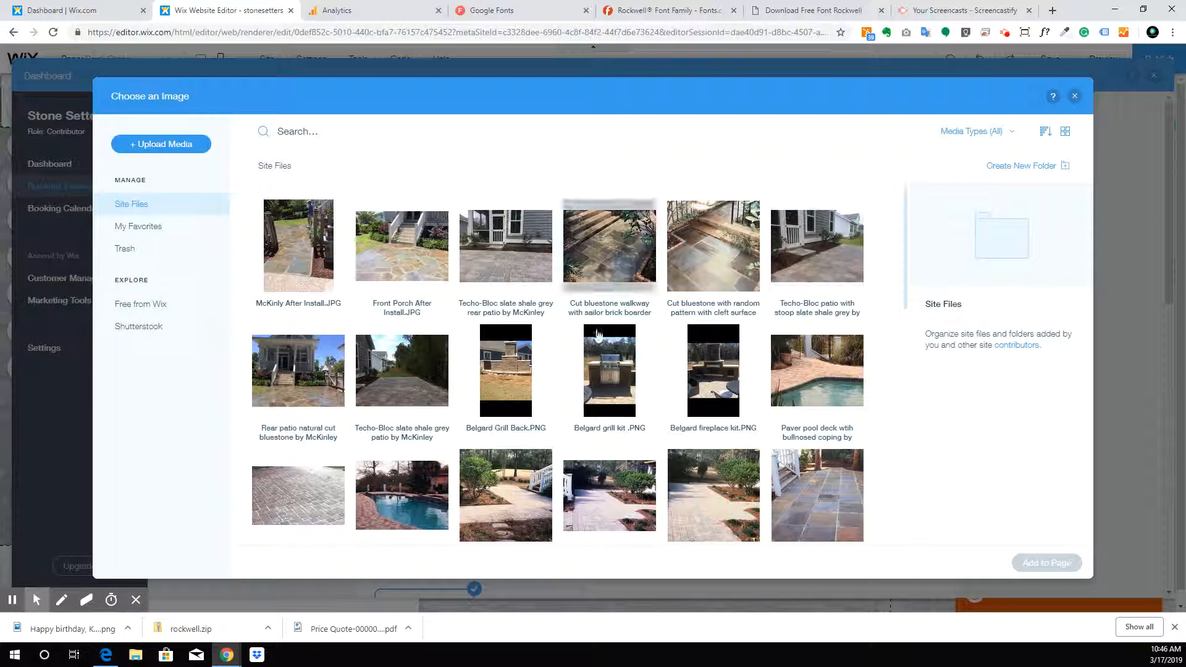
scroll(610, 365, down, 1)
scroll(610, 346, down, 3)
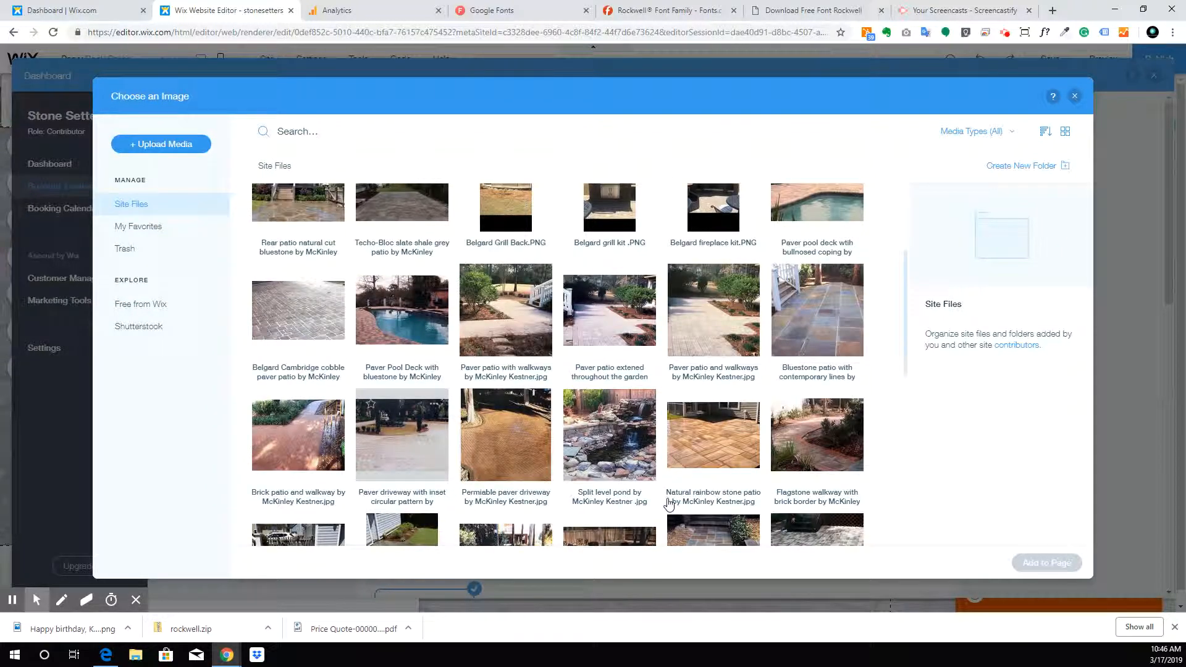
scroll(735, 444, down, 1)
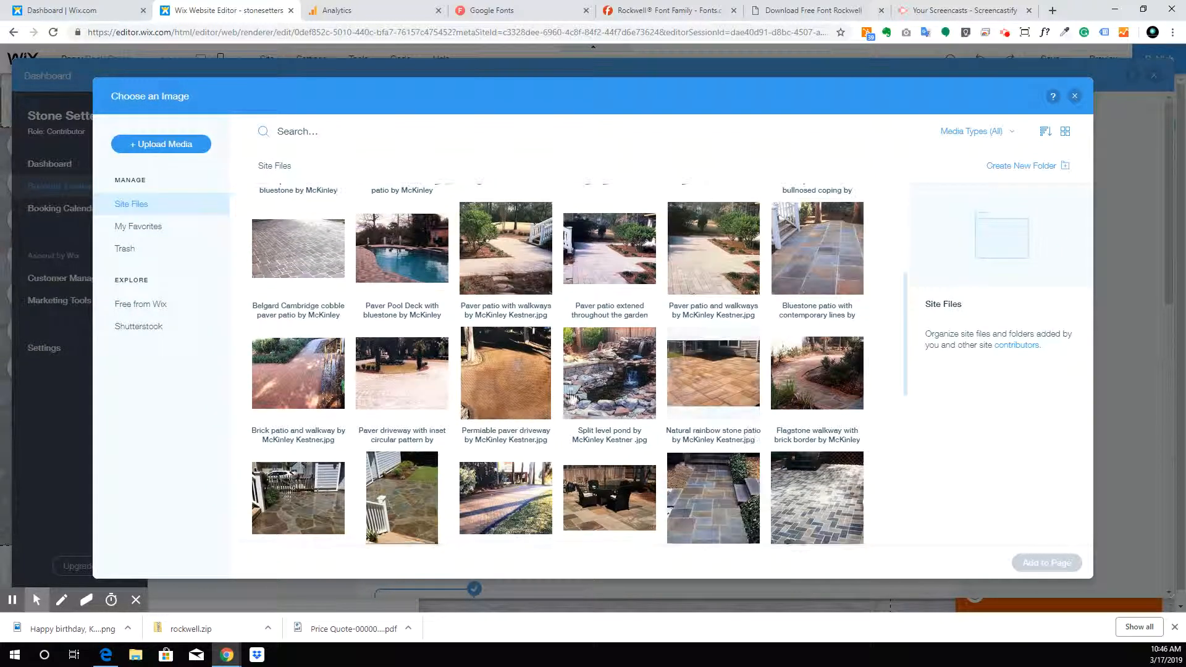
click(615, 373)
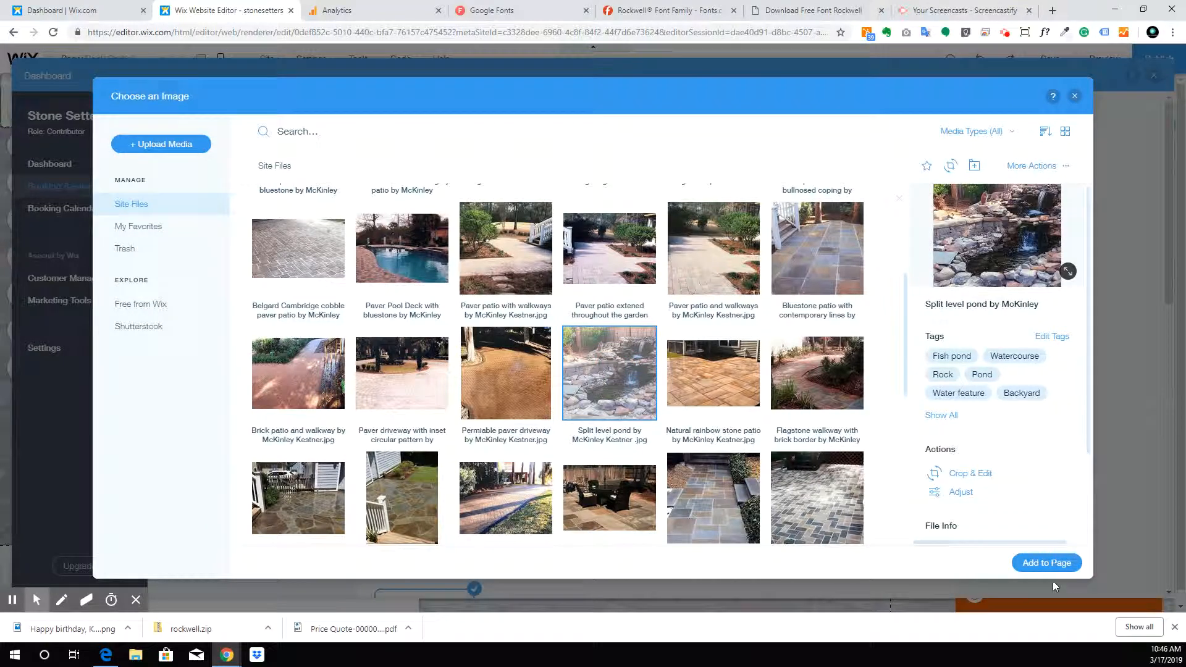
click(1057, 562)
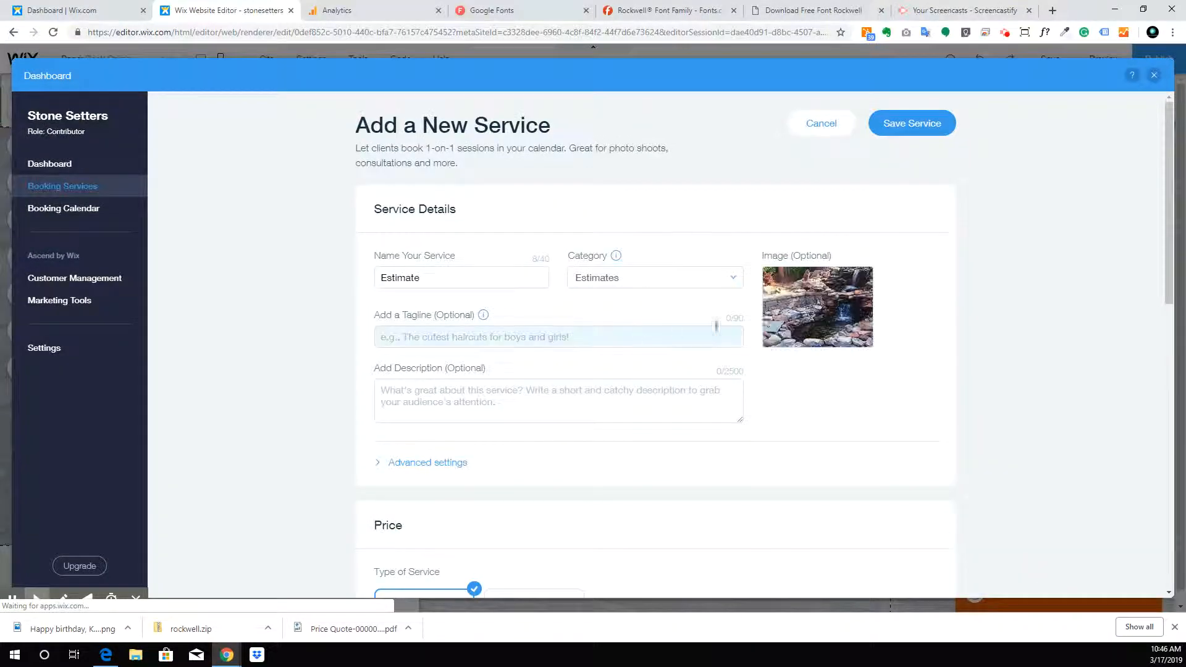
Change the new service's name to Hardscape Estimate.
click(430, 277)
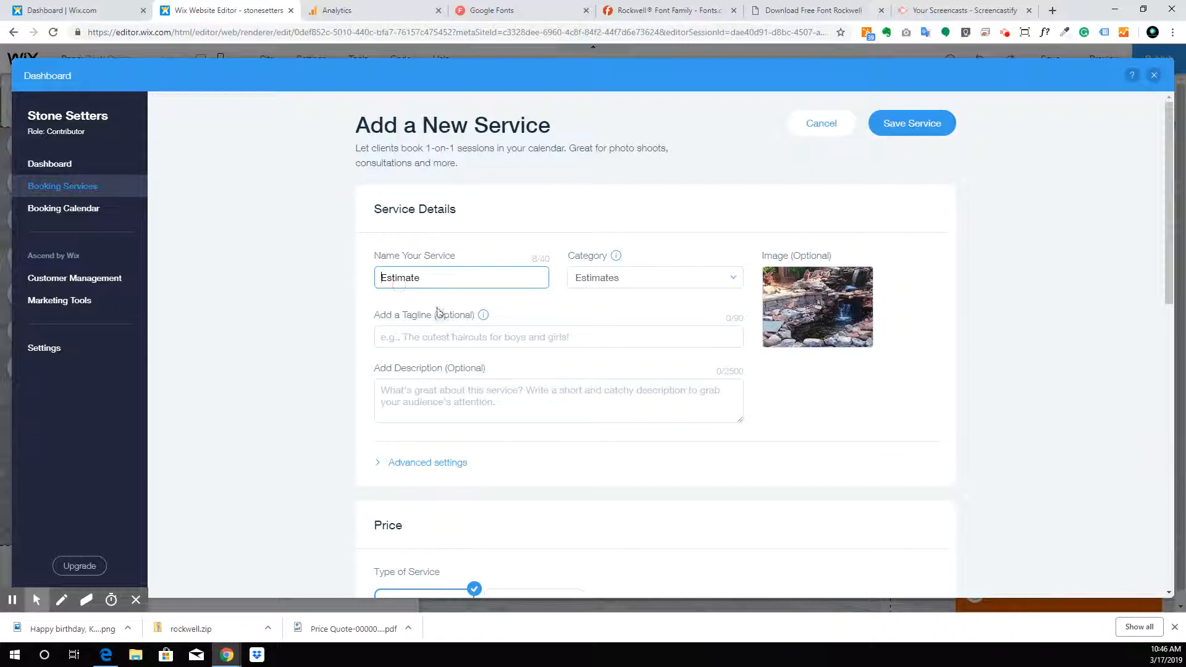
key(Home)
text(Hardsca)
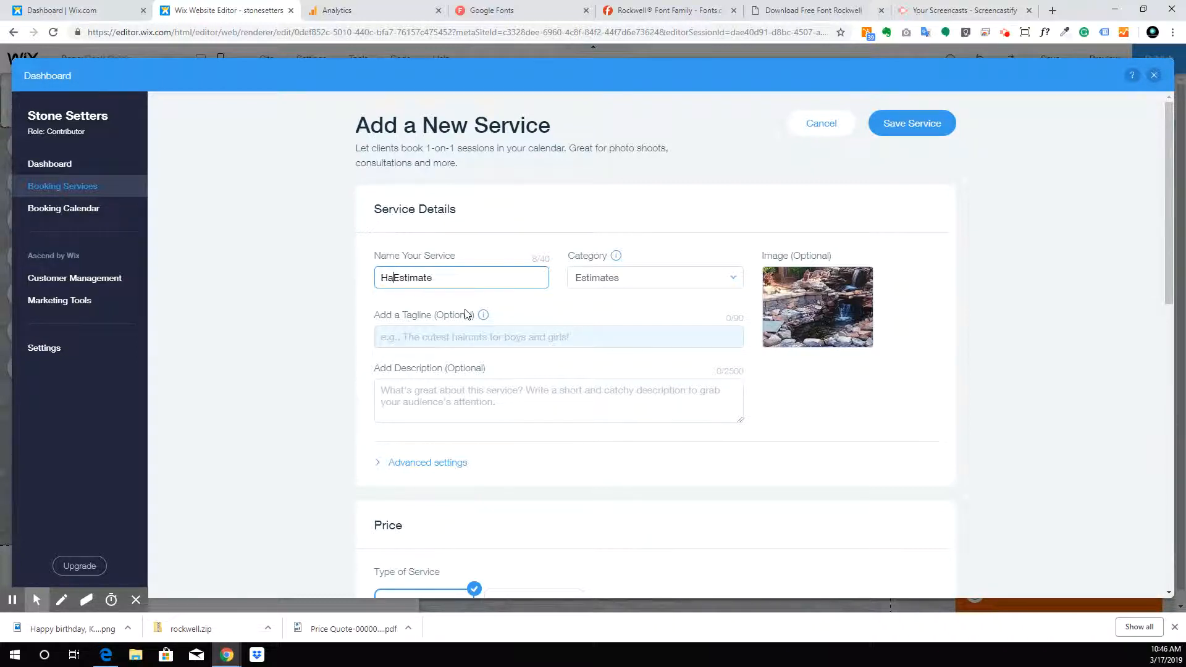
text(pe)
Give the service the tagline "Let us guide in the right direction to make your vision a reality".
click(686, 339)
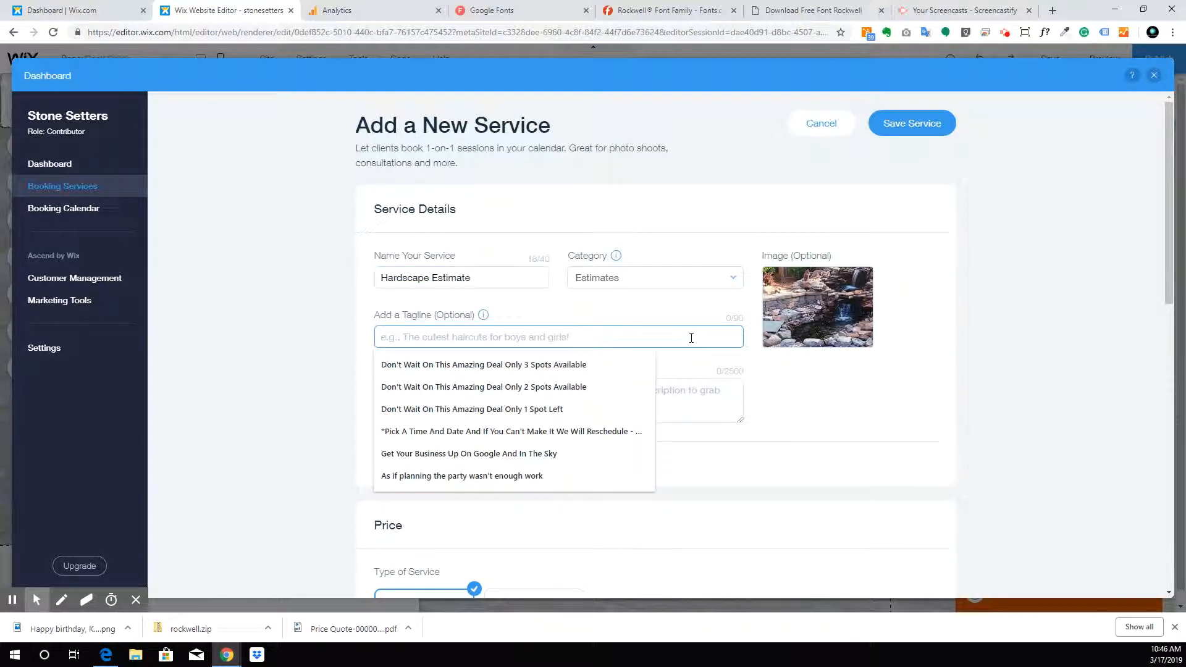
text(Let us )
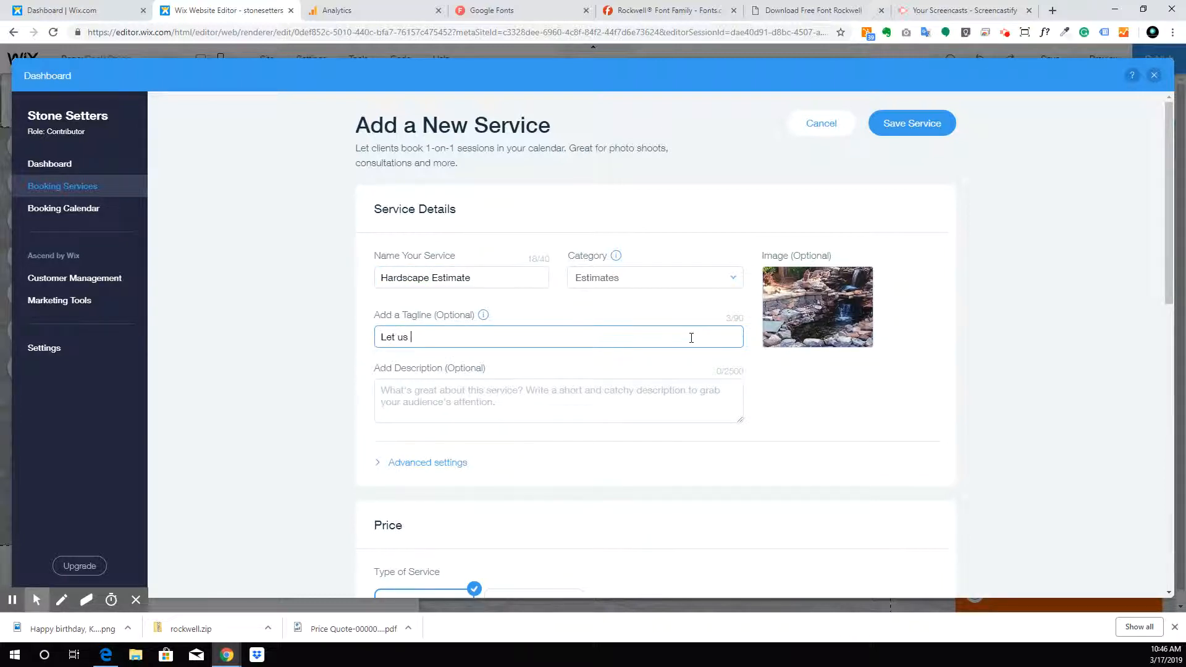
text(guide in the right direction )
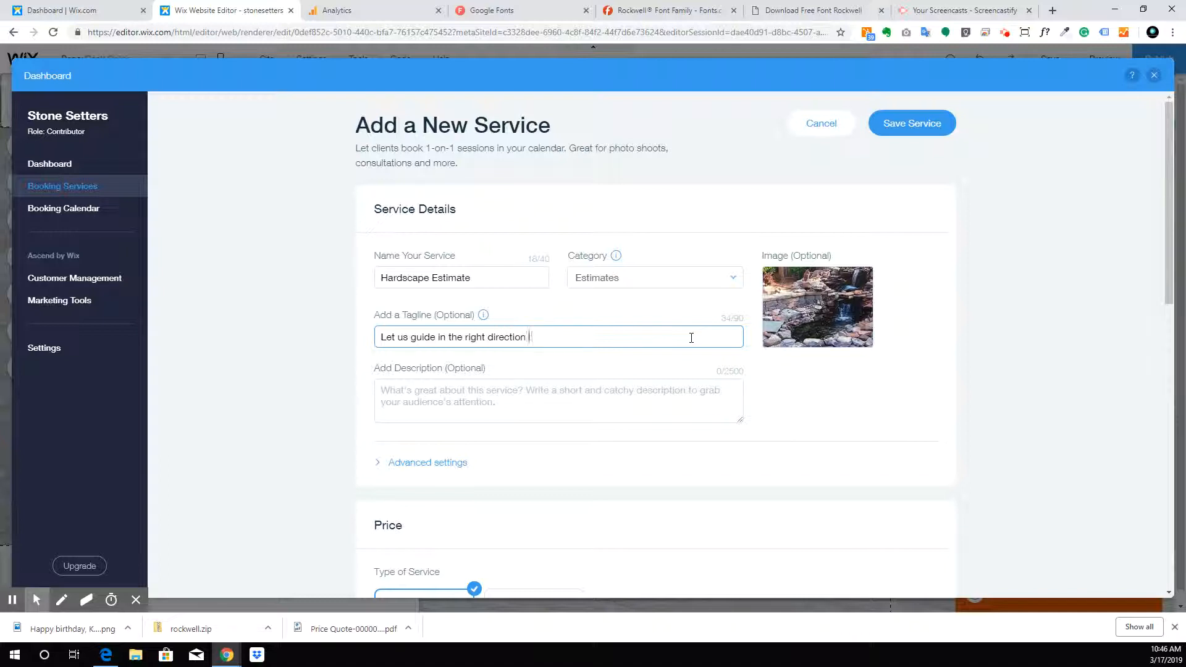
text(to make your vision a reality)
Set the service's pricing type to Free / Prices Vary with the price description Free Estimate.
scroll(638, 358, down, 7)
click(556, 181)
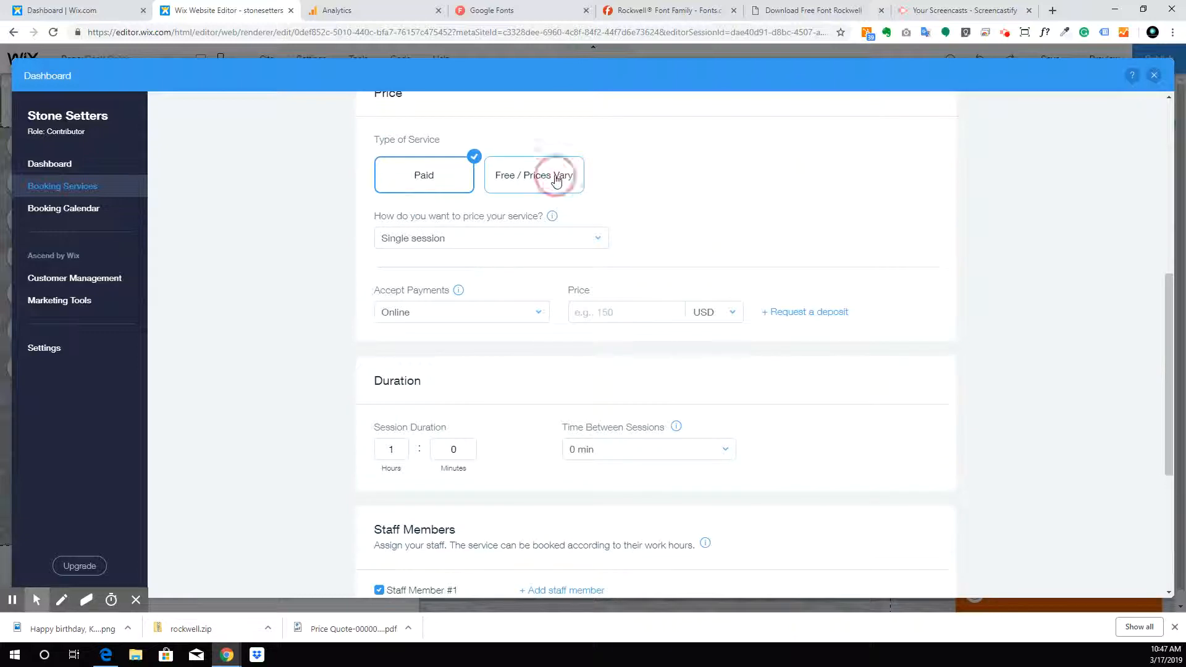
click(548, 239)
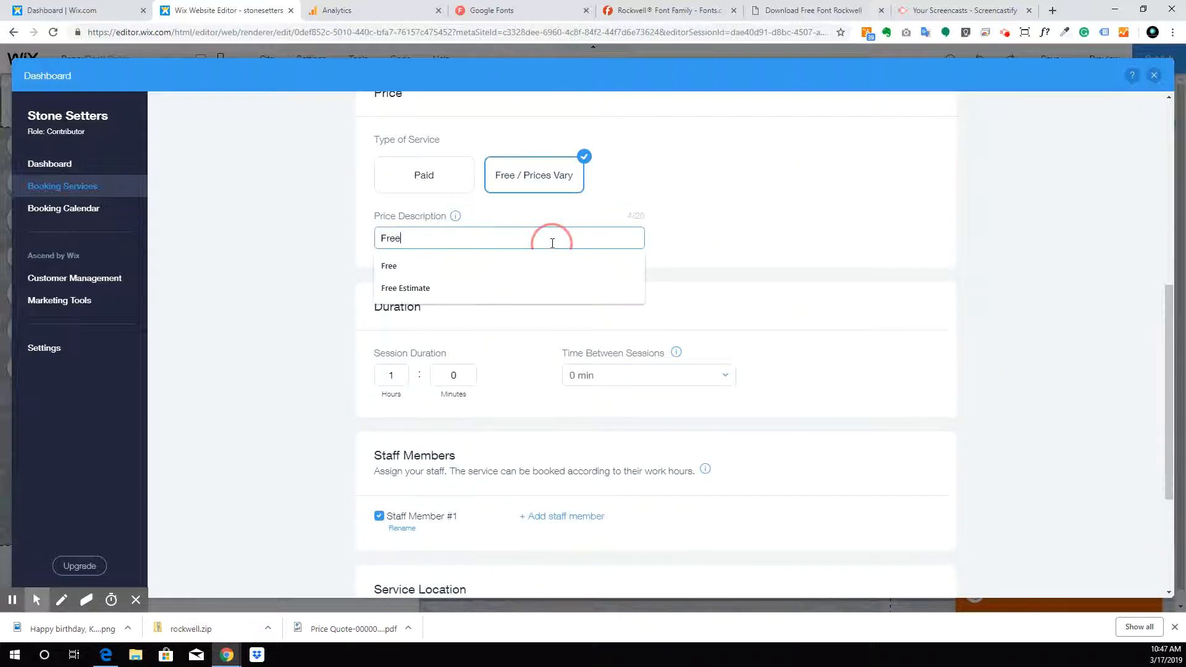
click(462, 288)
Set the session duration to 0 hours and 20 minutes.
scroll(286, 330, down, 3)
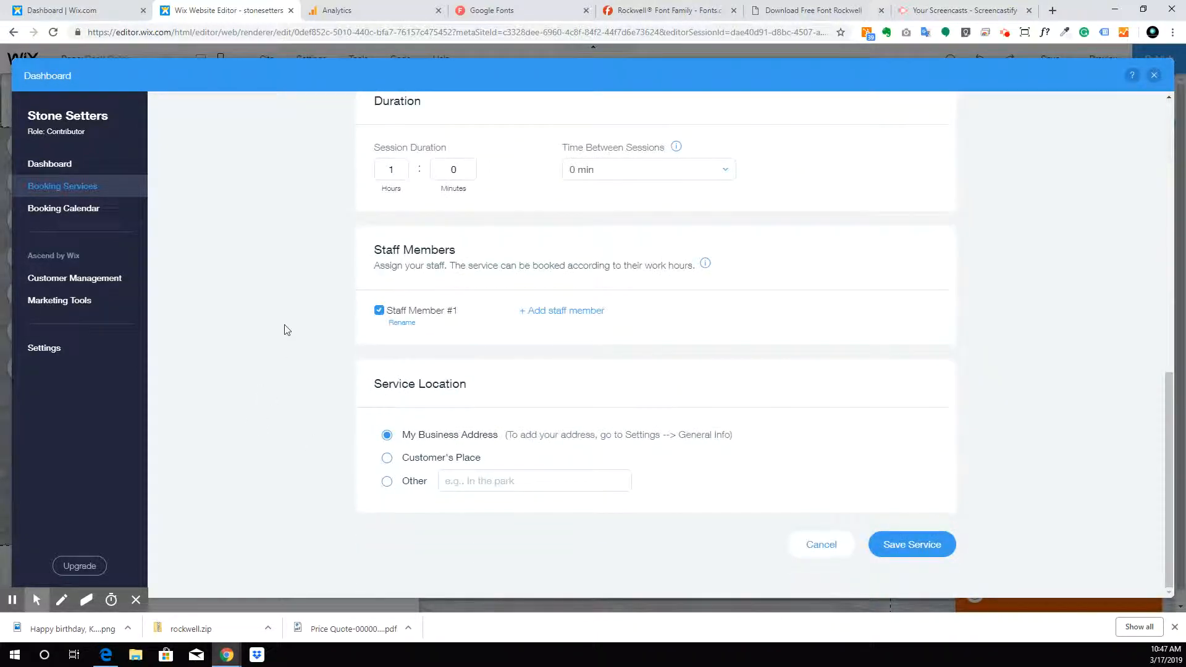
click(460, 173)
click(393, 170)
click(621, 238)
Rename the default staff member Staff Member #1 as Staff.
click(410, 327)
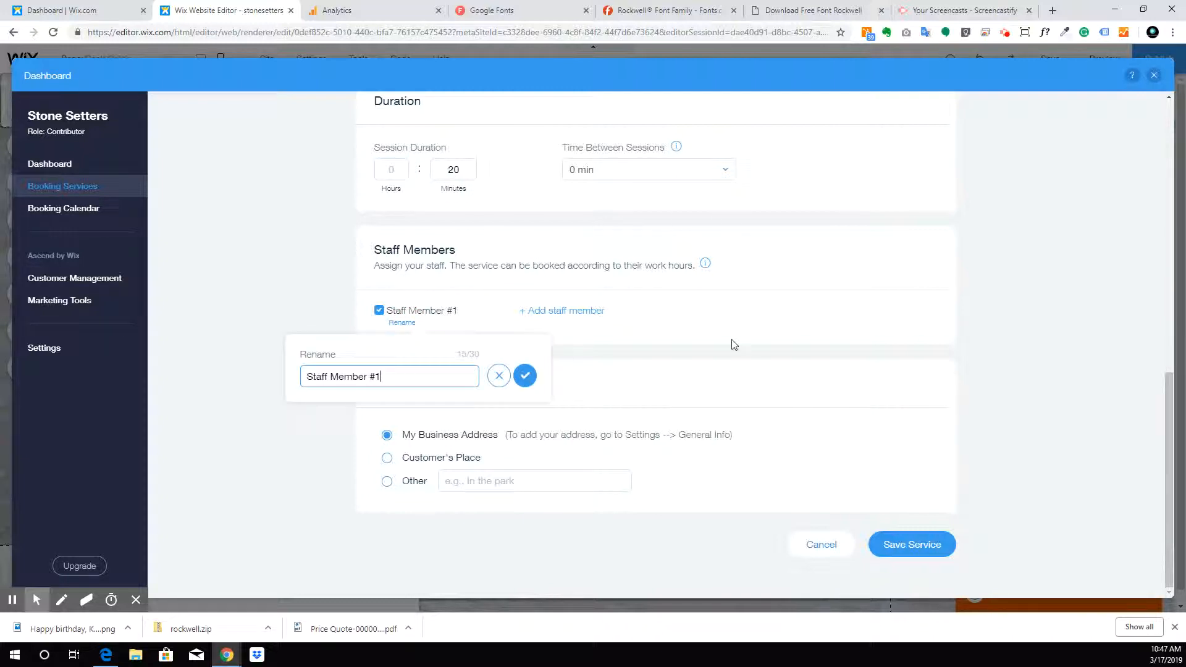
key(BackSpace)
key(BackSpace)
key(BackSpace)
key(BackSpace)
key(BackSpace)
key(BackSpace)
key(BackSpace)
key(BackSpace)
text(M)
click(525, 376)
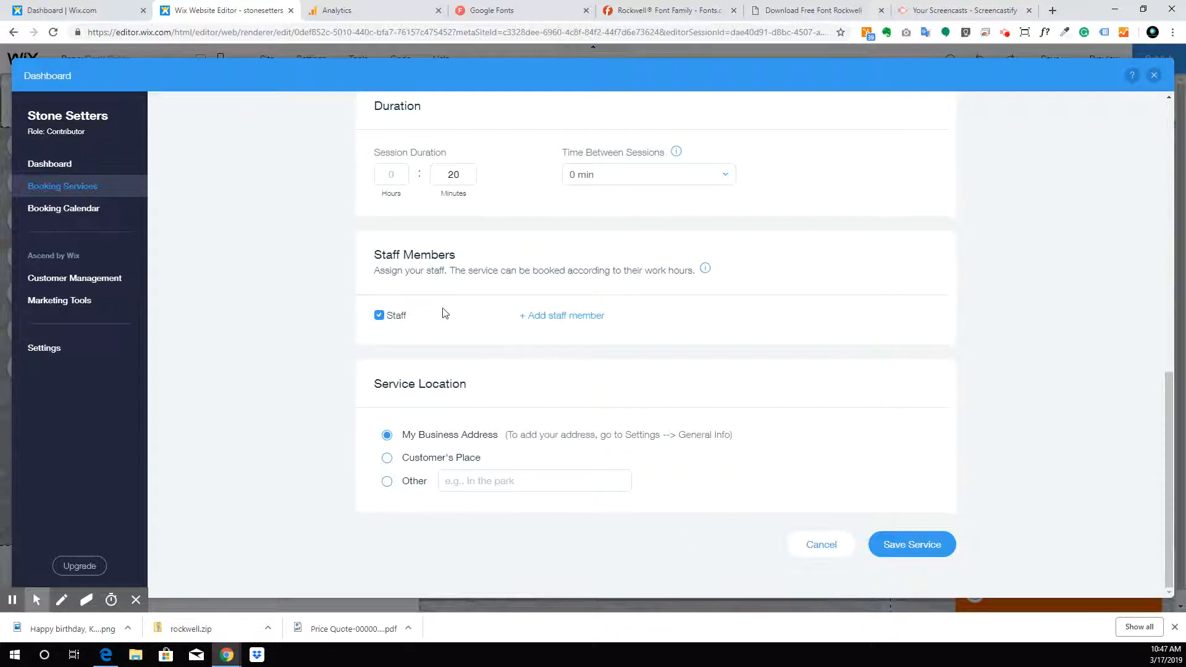
Remove the Staff entry's assignment from the service.
click(394, 316)
click(379, 315)
click(386, 315)
Add a staff member named Stone Setters Consultant to the service and save the service.
click(542, 316)
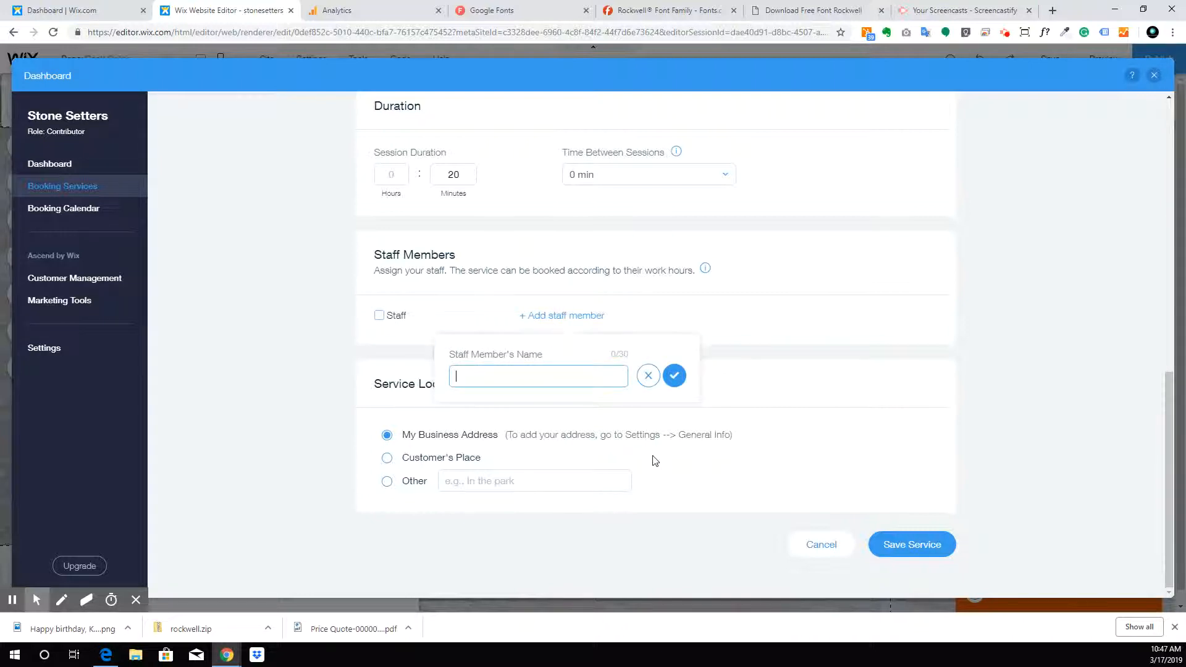
text(S)
text(onsultant)
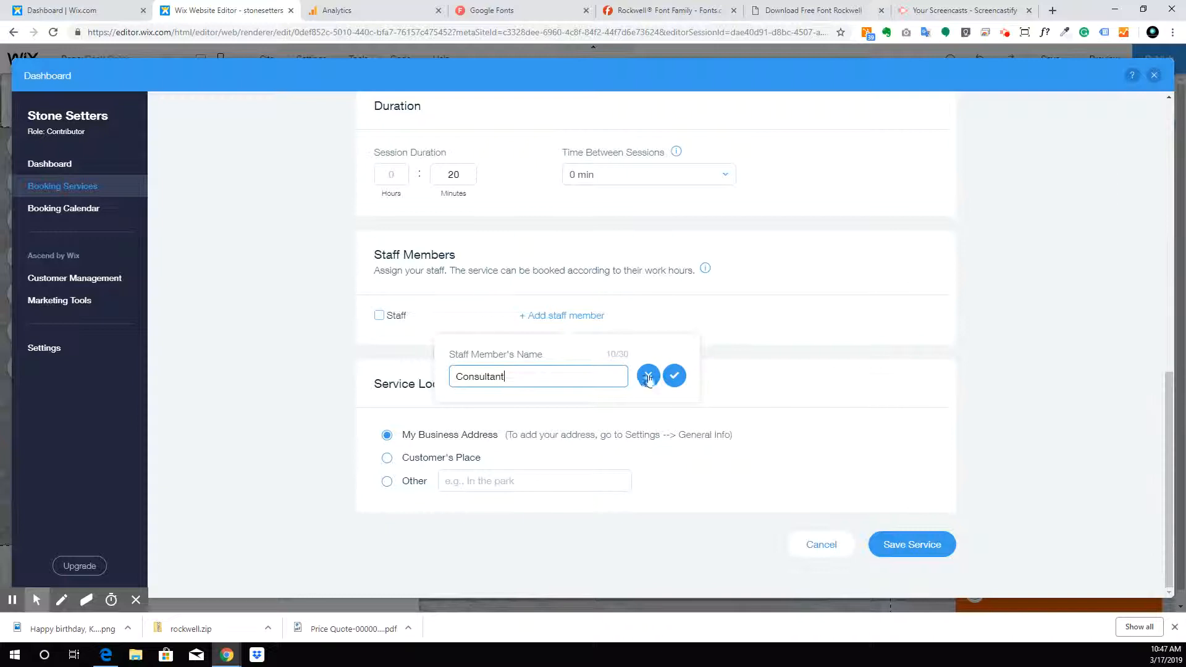
click(457, 376)
text(Hardsca)
key(BackSpace)
key(BackSpace)
key(BackSpace)
key(BackSpace)
key(BackSpace)
key(BackSpace)
key(BackSpace)
text(Stone Setters)
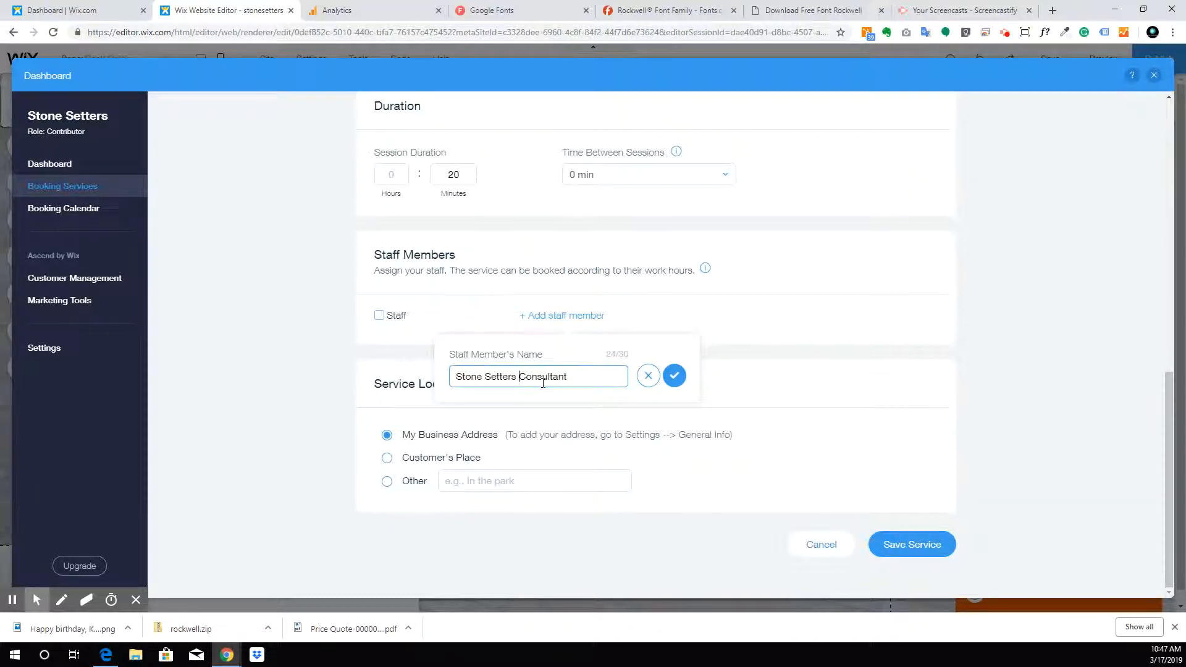
click(674, 375)
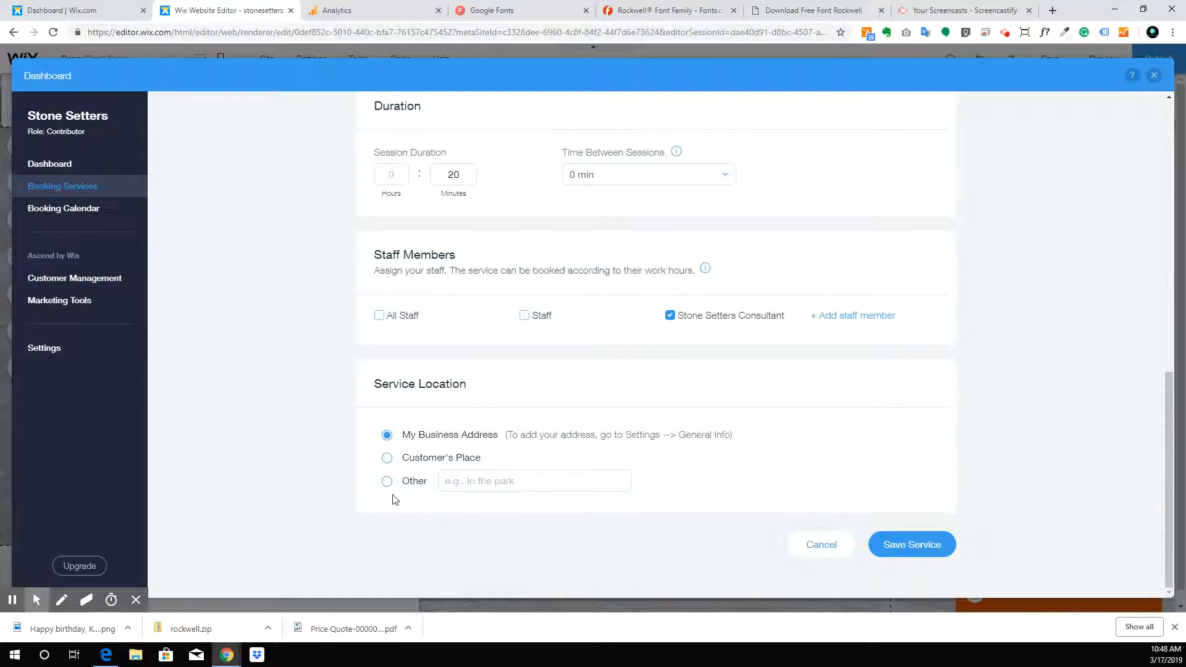
click(911, 546)
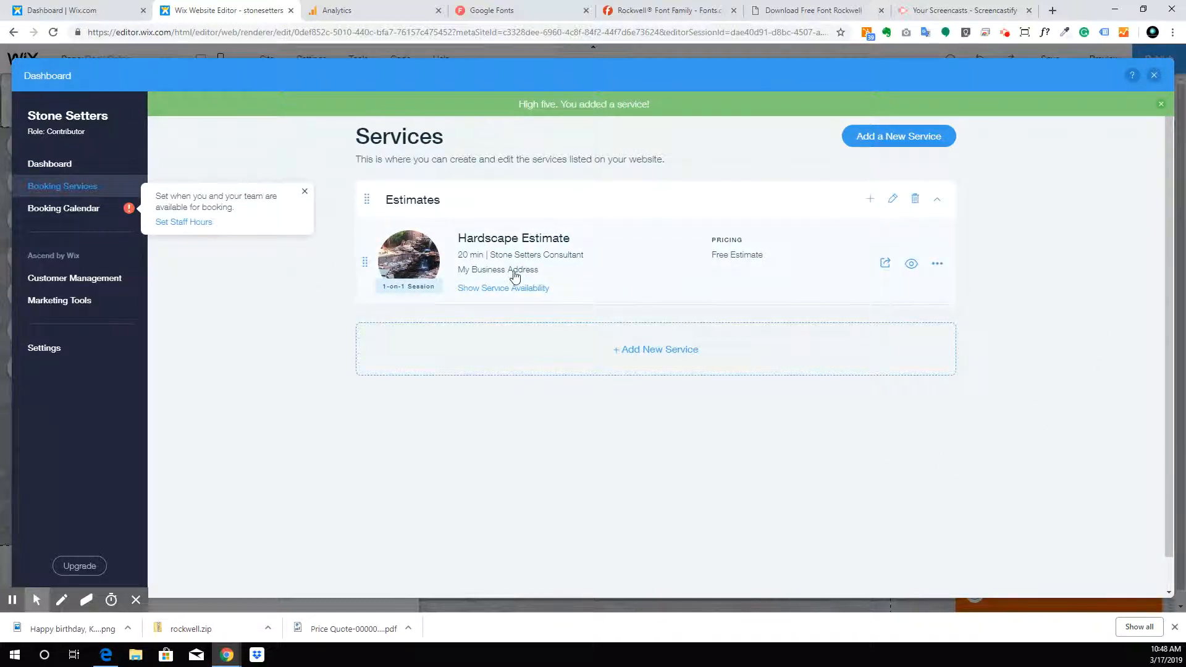
Edit the Hardscape Estimate service so its location is Customer's Place, and save it.
click(937, 264)
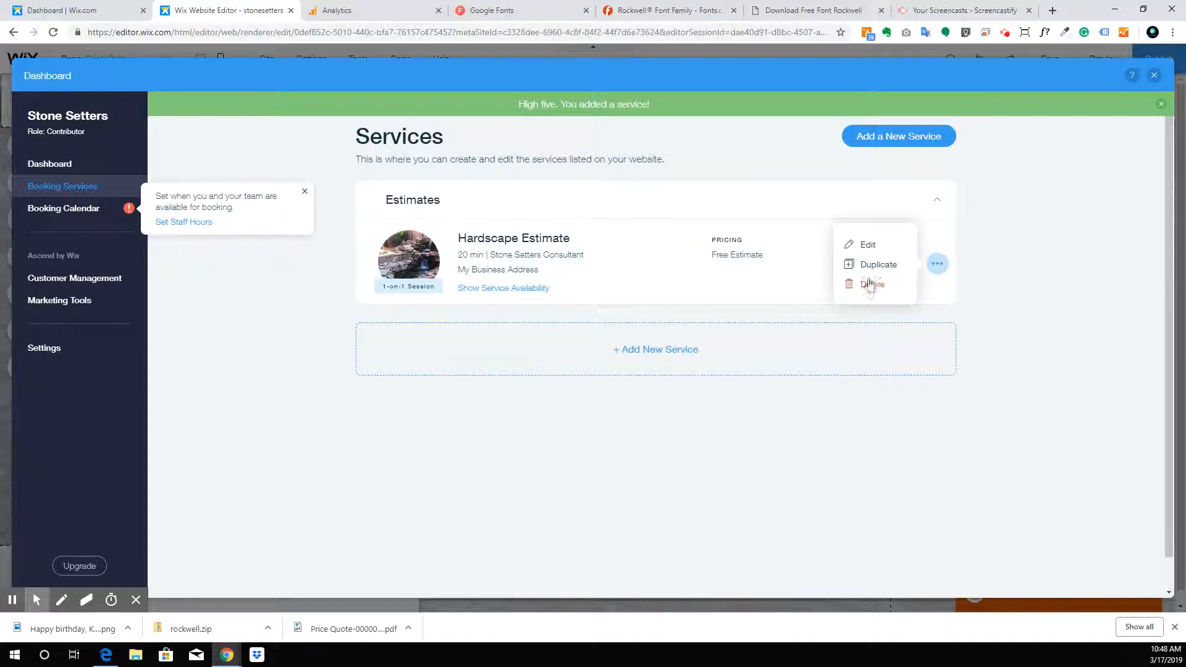
click(867, 245)
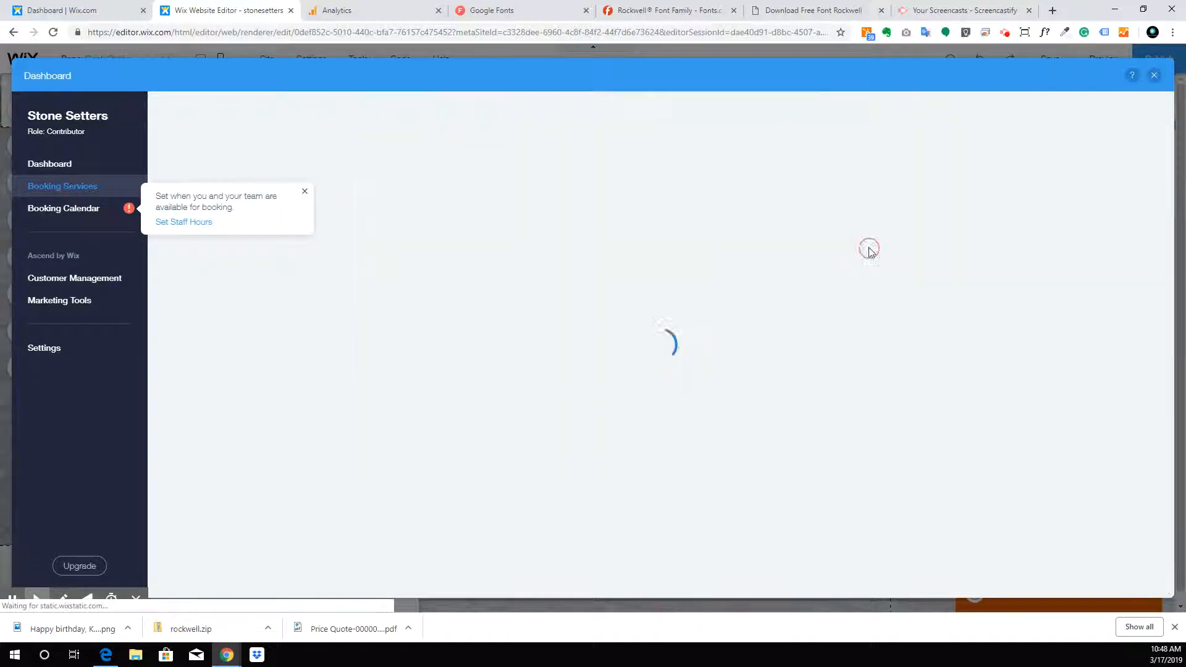
scroll(472, 323, down, 10)
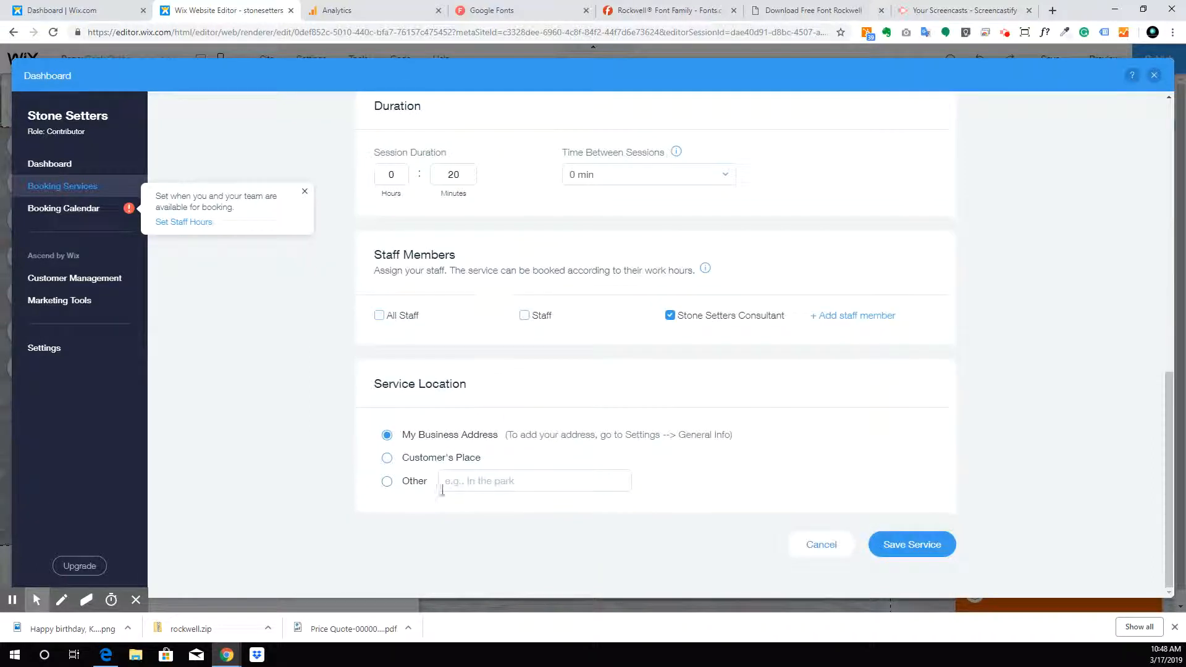
click(387, 459)
click(900, 551)
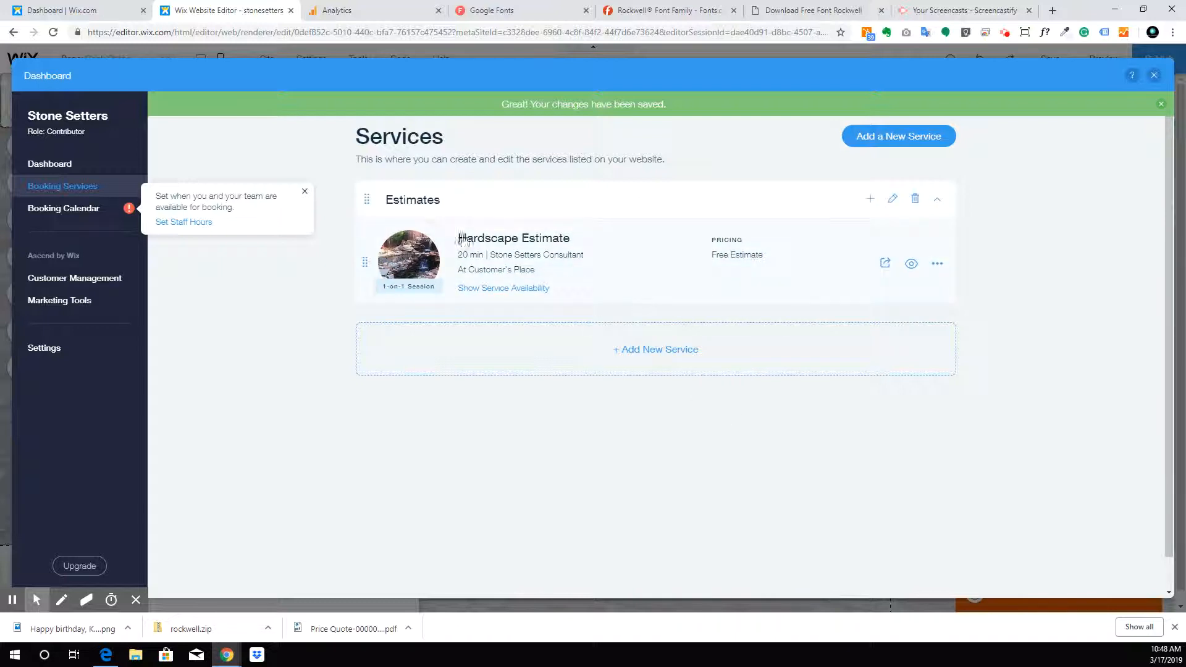
Duplicate the Hardscape Estimate service.
click(944, 265)
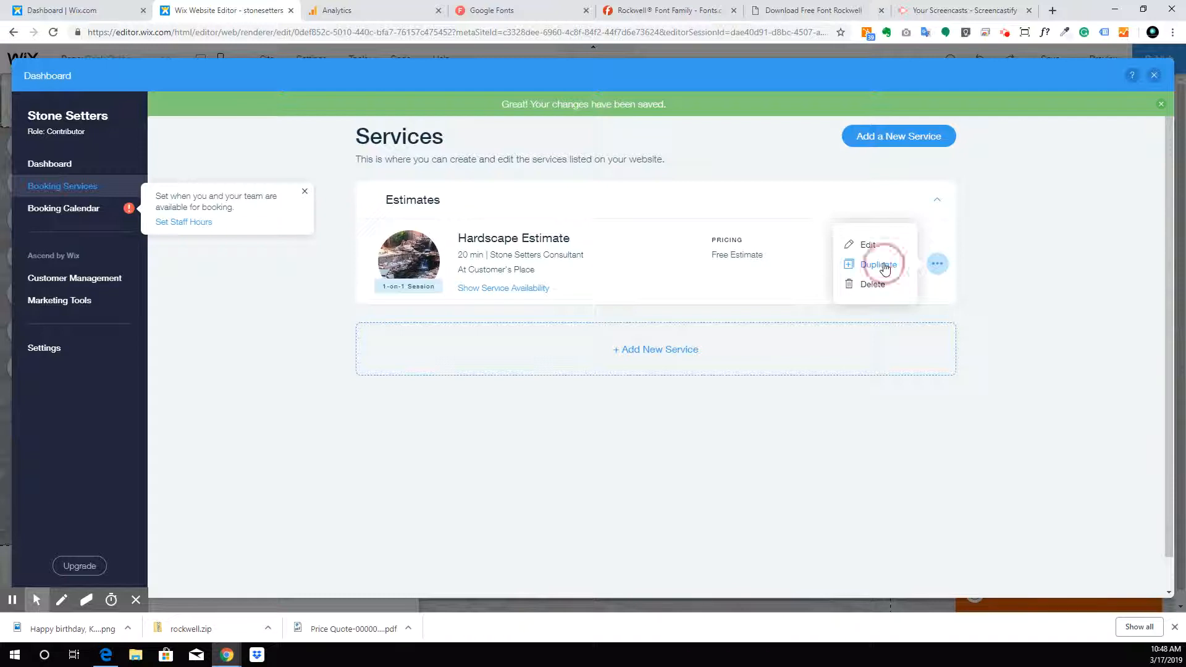
click(880, 266)
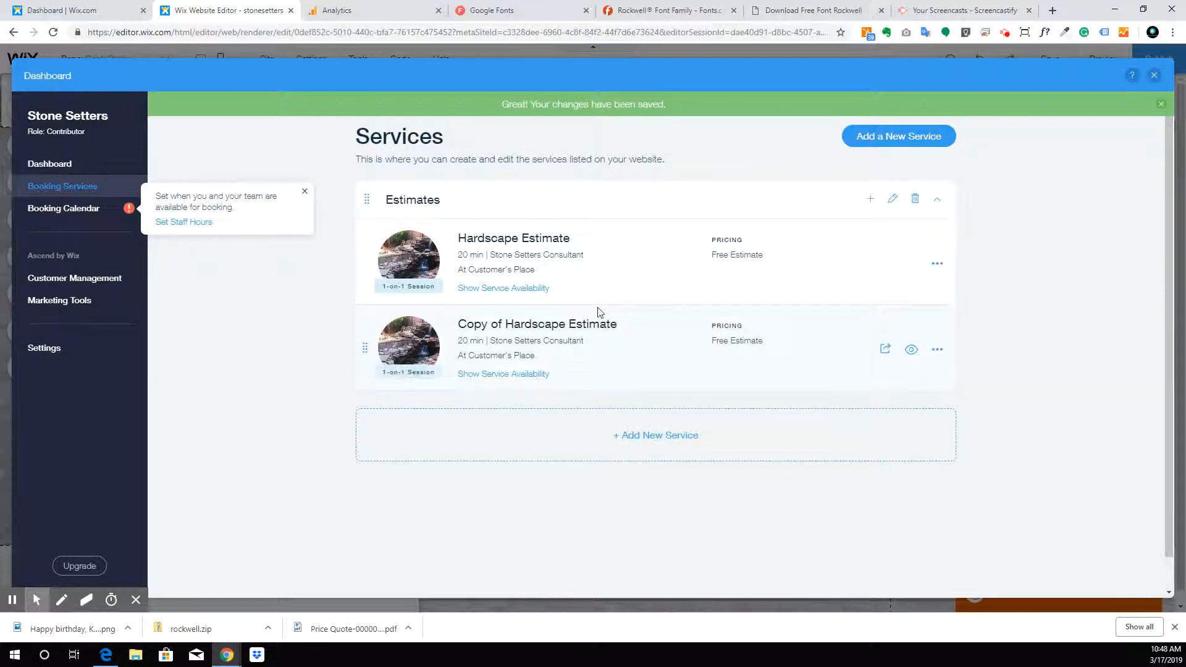
click(937, 349)
click(882, 350)
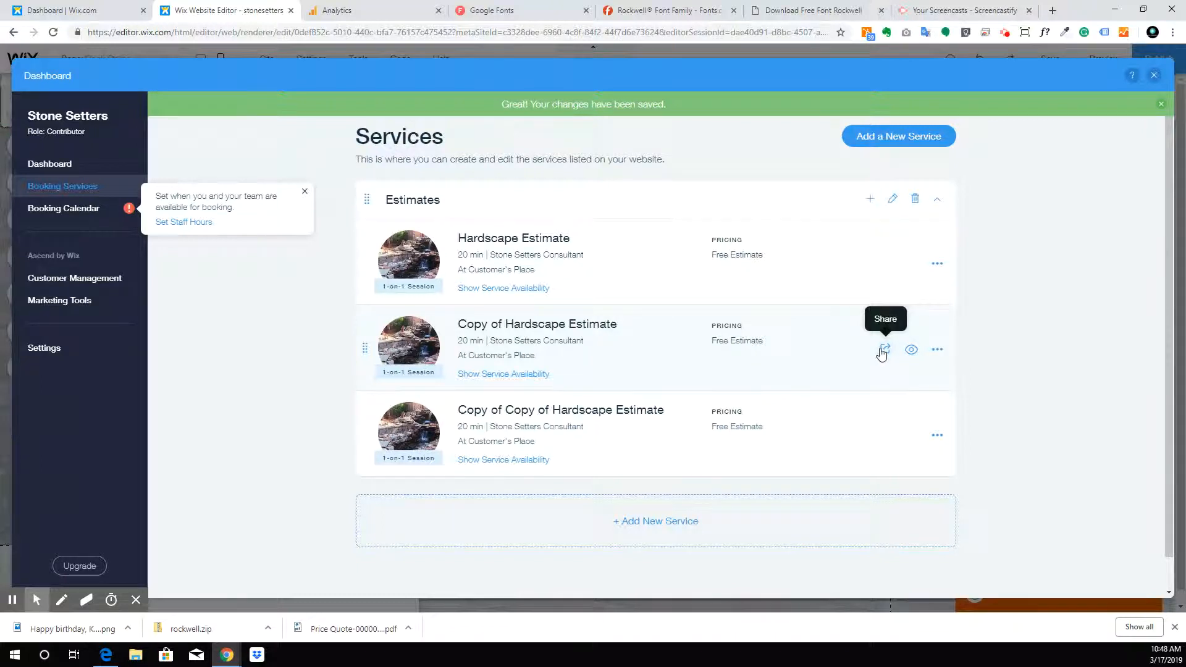
click(936, 437)
click(868, 457)
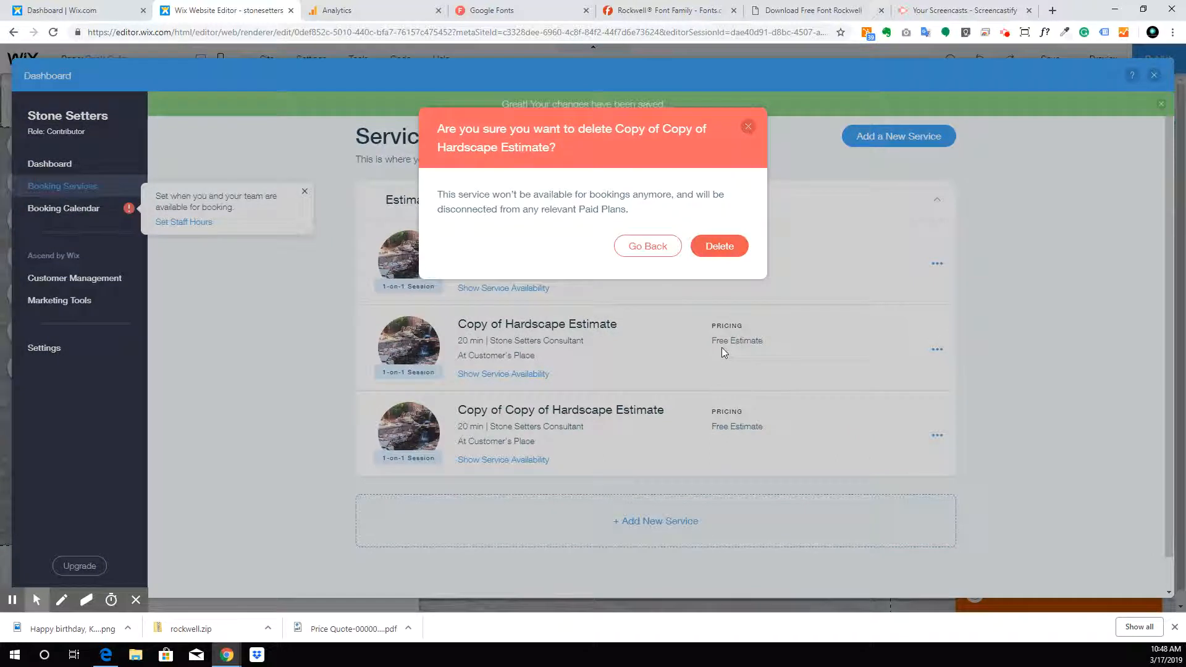
click(722, 246)
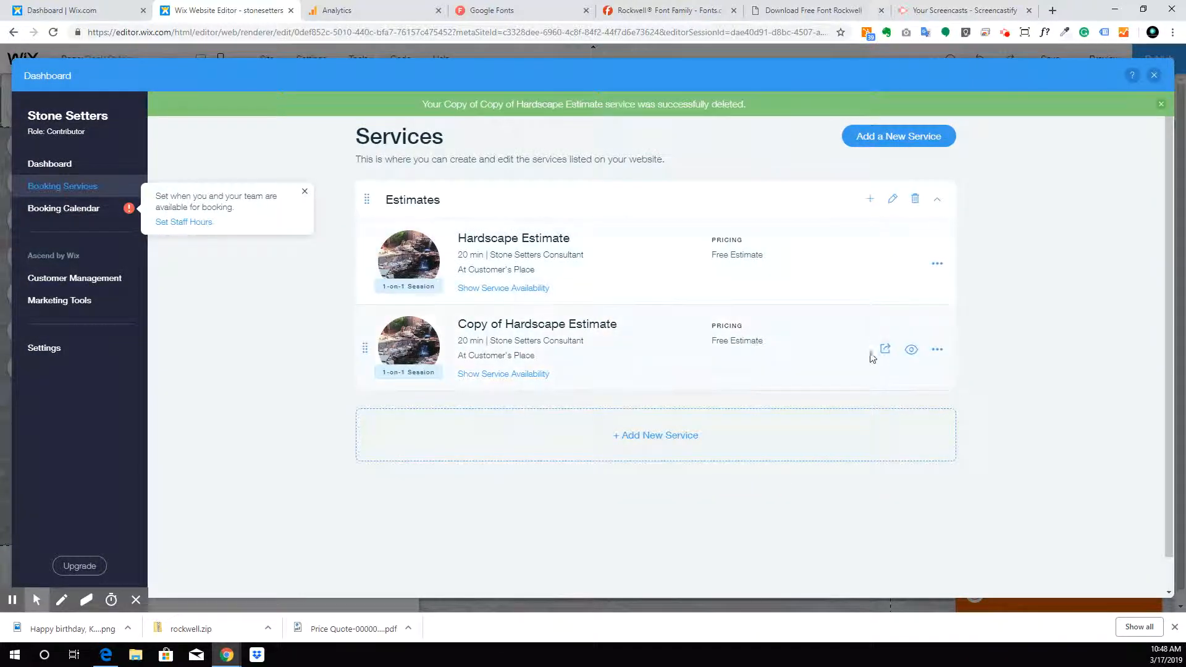
Rename the copied service as "Hardscape Estimate - Phone Consultation" and save it.
click(938, 349)
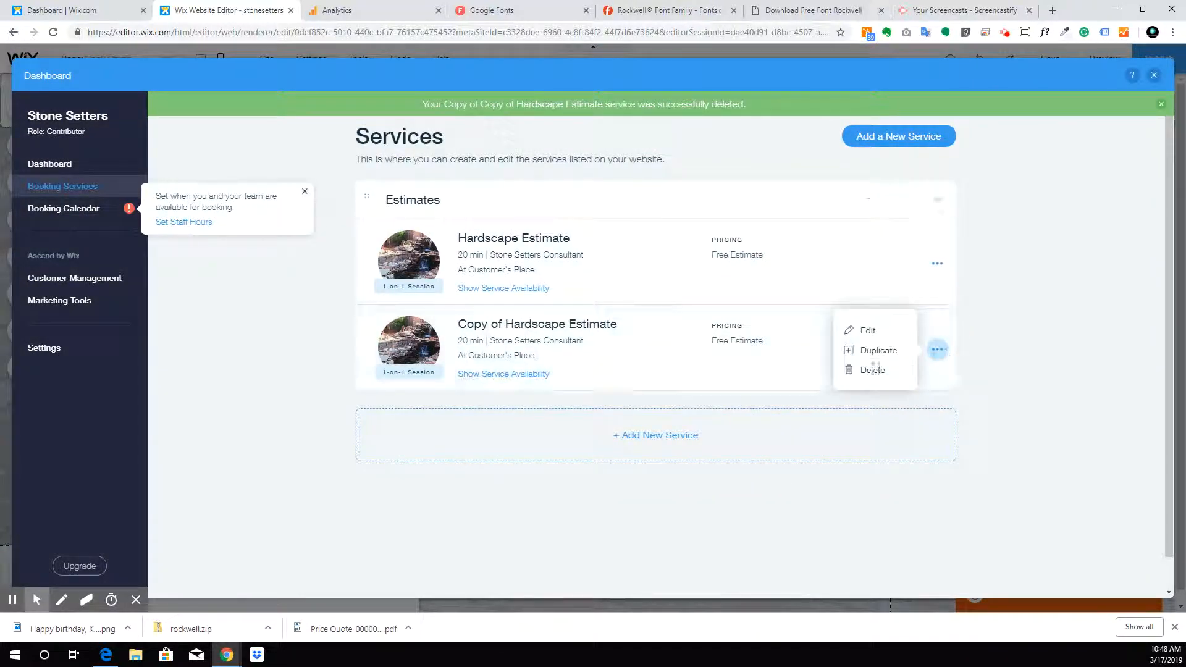
click(867, 332)
click(470, 278)
drag(420, 279, 388, 282)
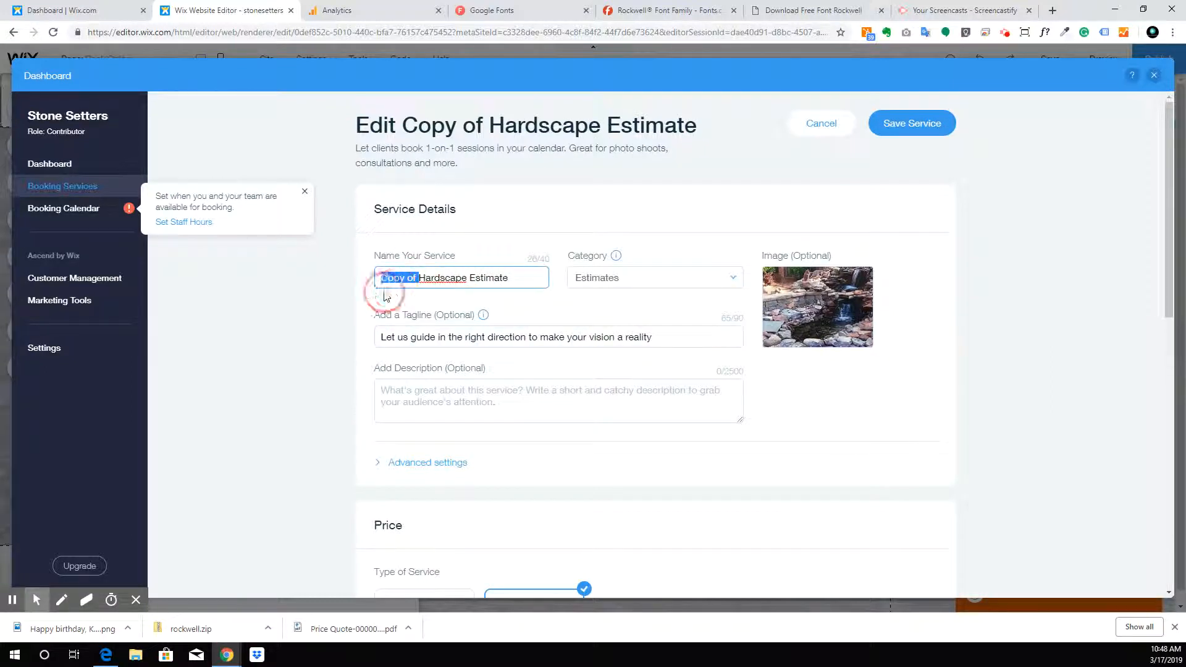
key(BackSpace)
key(BackSpace)
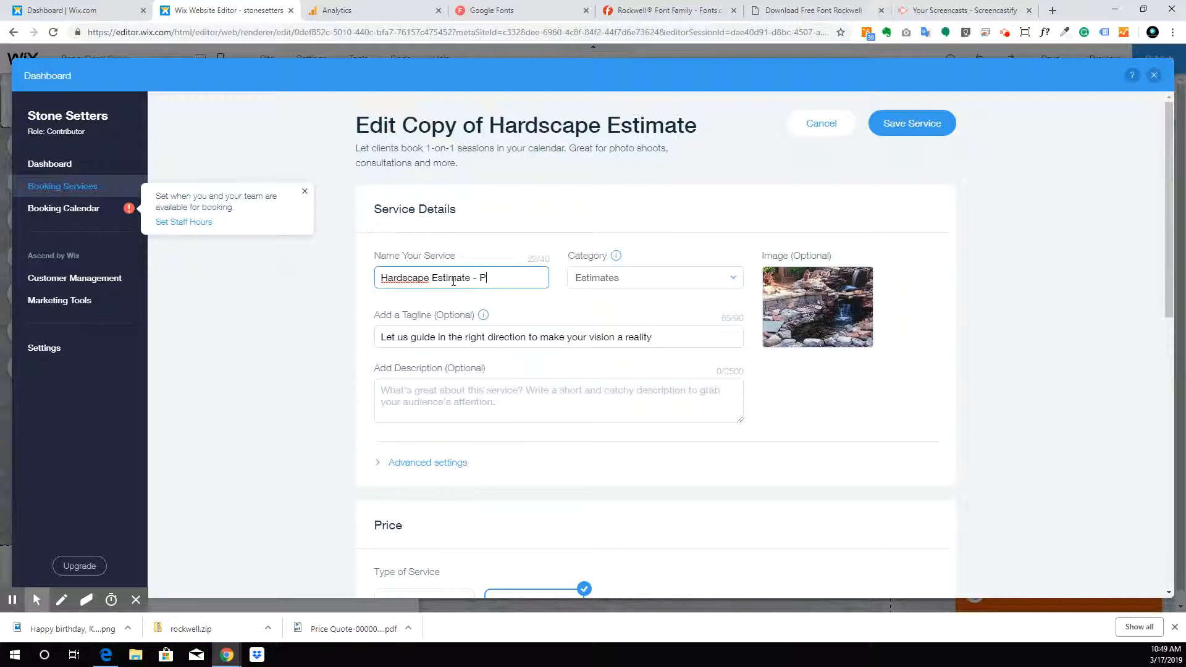
text(- Phone Consult)
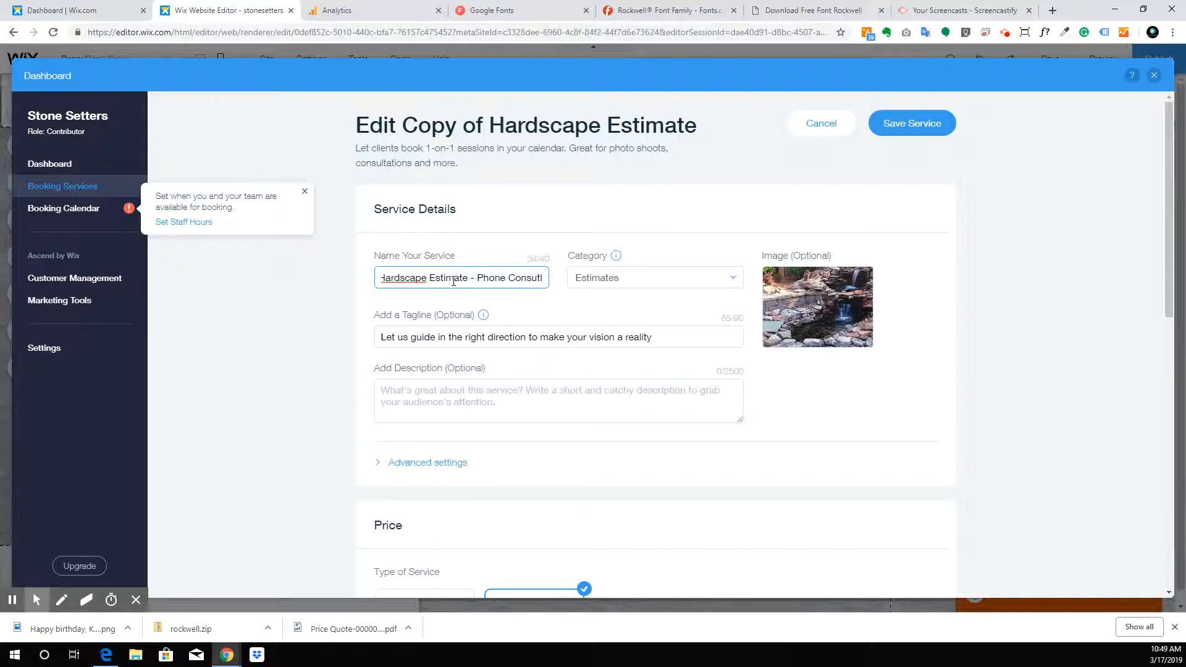
key(BackSpace)
key(BackSpace)
text(ltation)
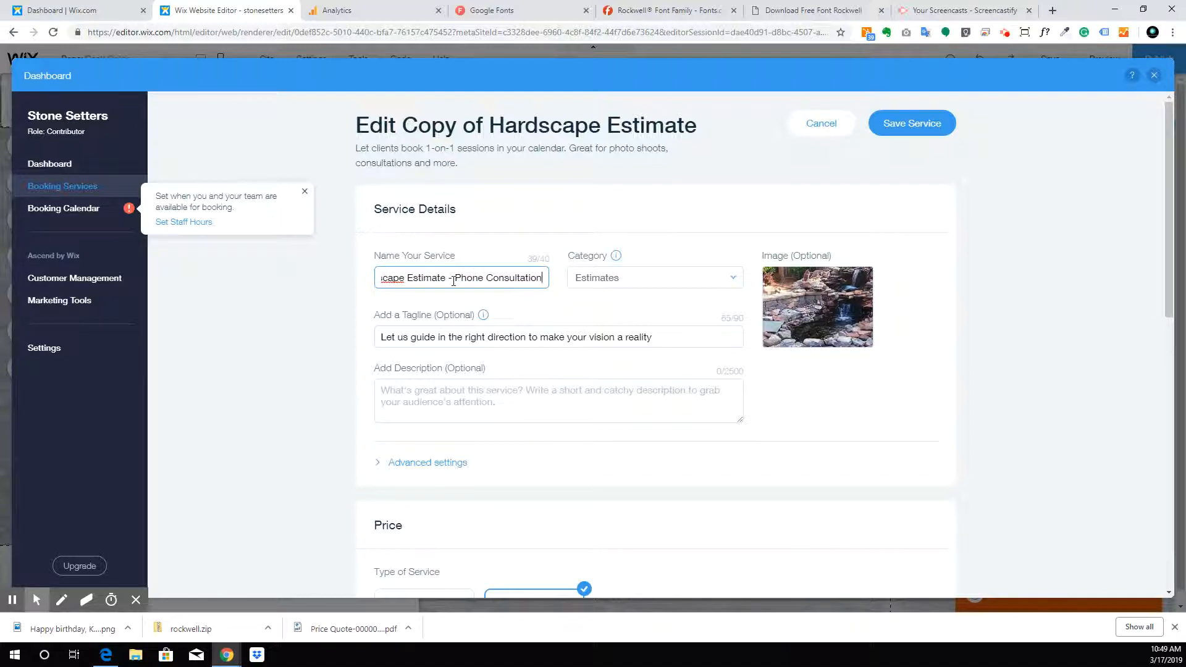
click(949, 123)
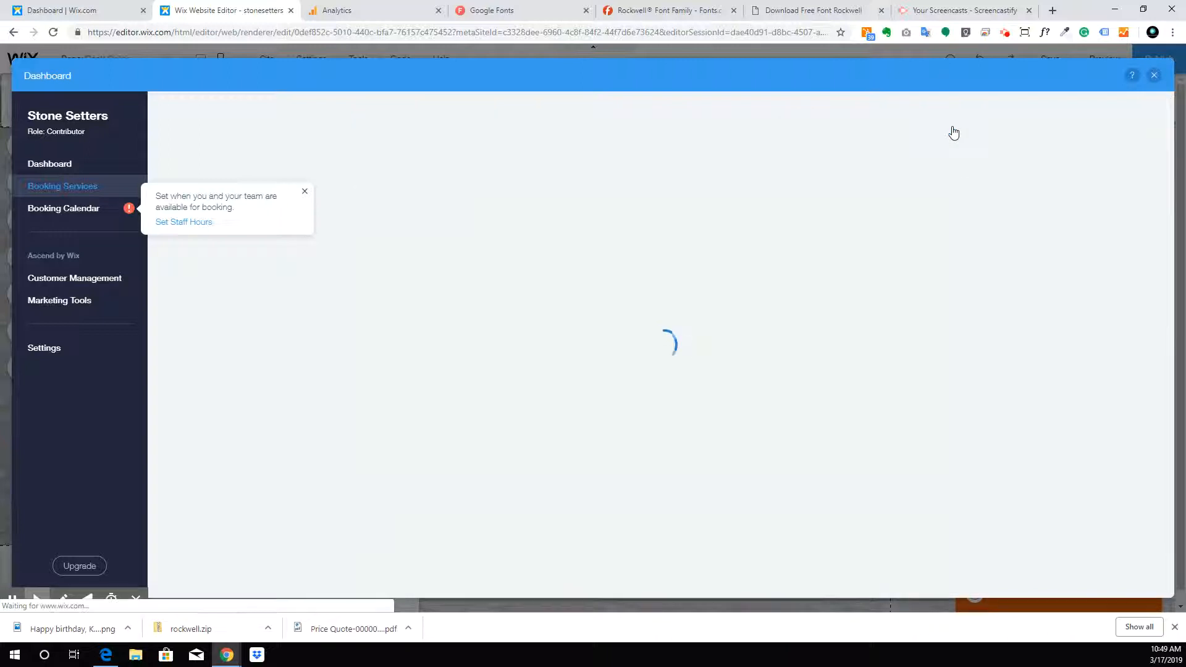
Rename the original estimate service as "Hardscape Estimate - In Person" and save it.
click(936, 258)
click(854, 242)
click(522, 279)
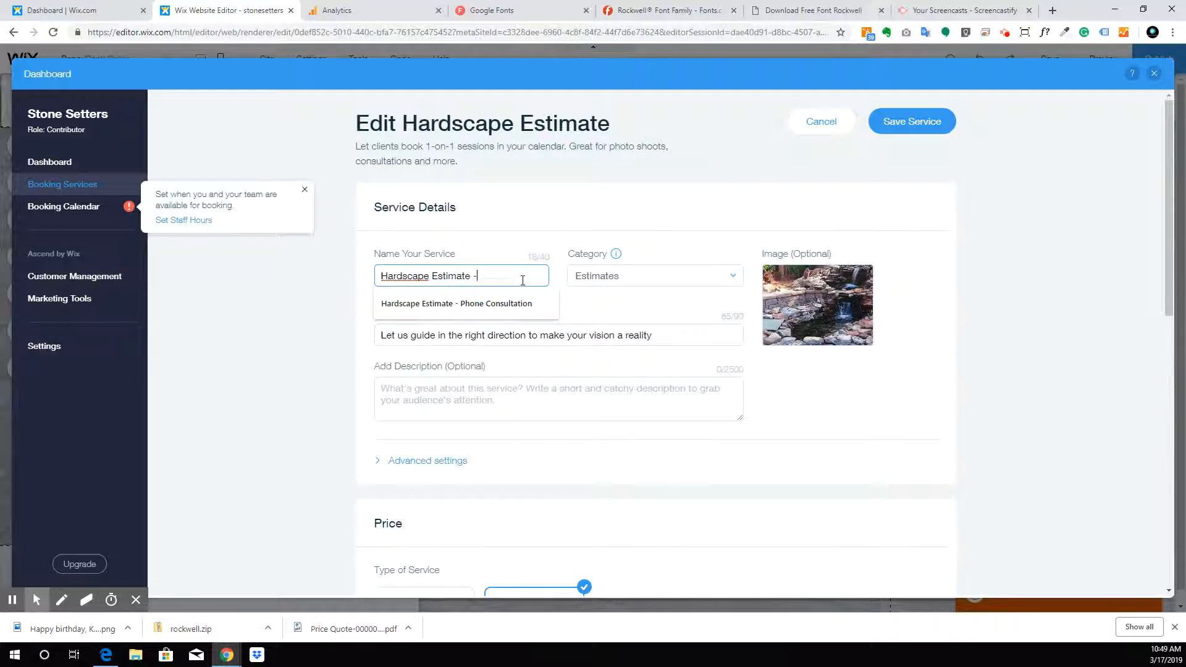
text(- In Person)
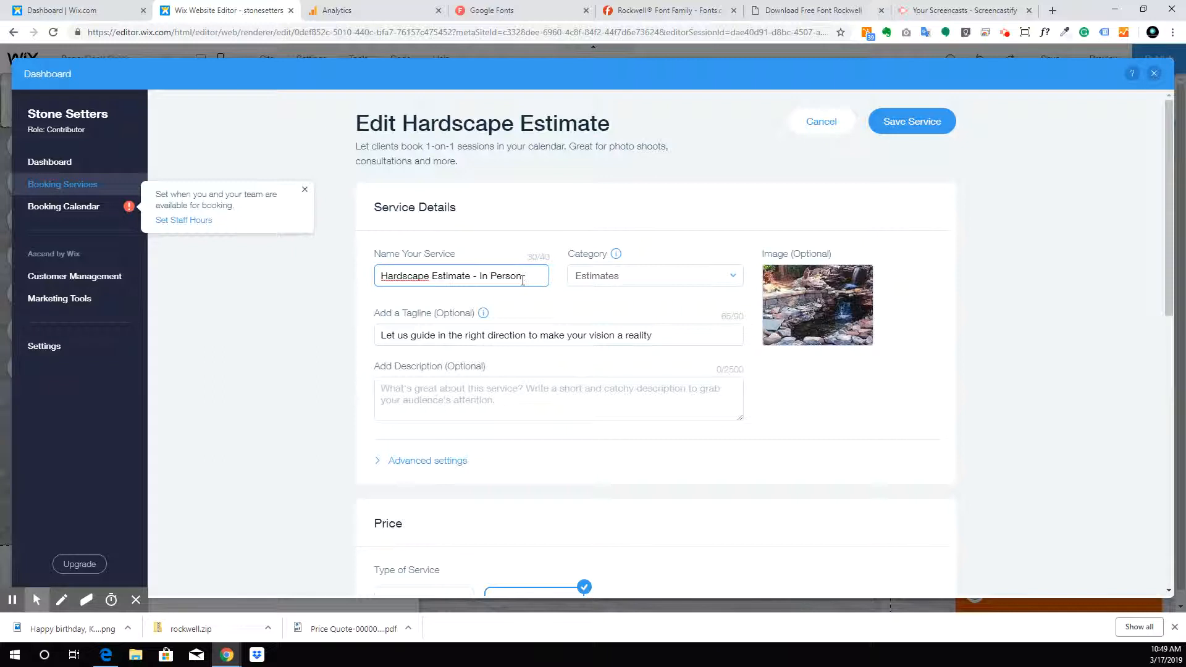
text( Consultat)
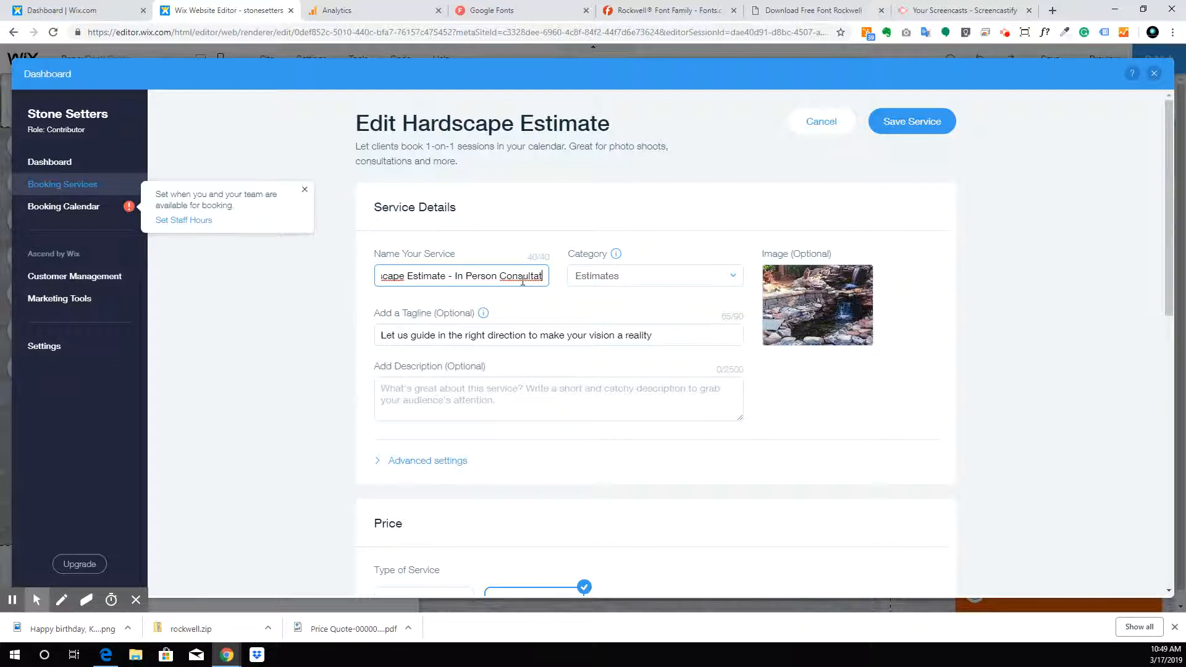
key(BackSpace)
key(BackSpace)
key(BackSpace)
key(BackSpace)
key(BackSpace)
key(BackSpace)
key(BackSpace)
key(BackSpace)
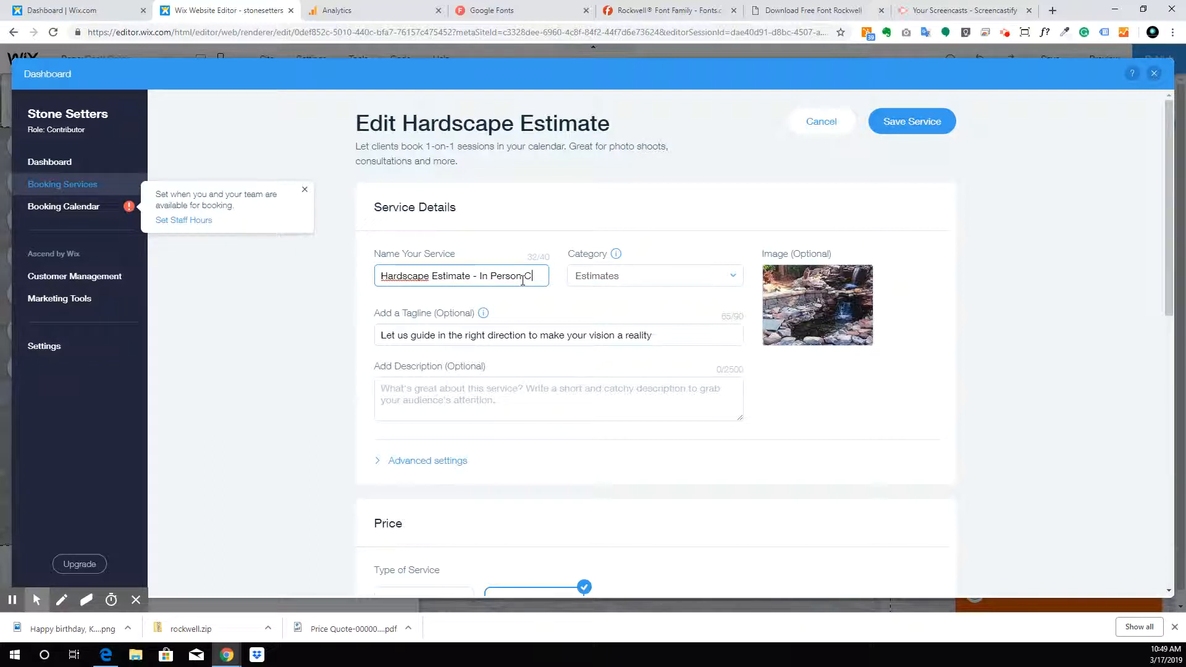
click(945, 119)
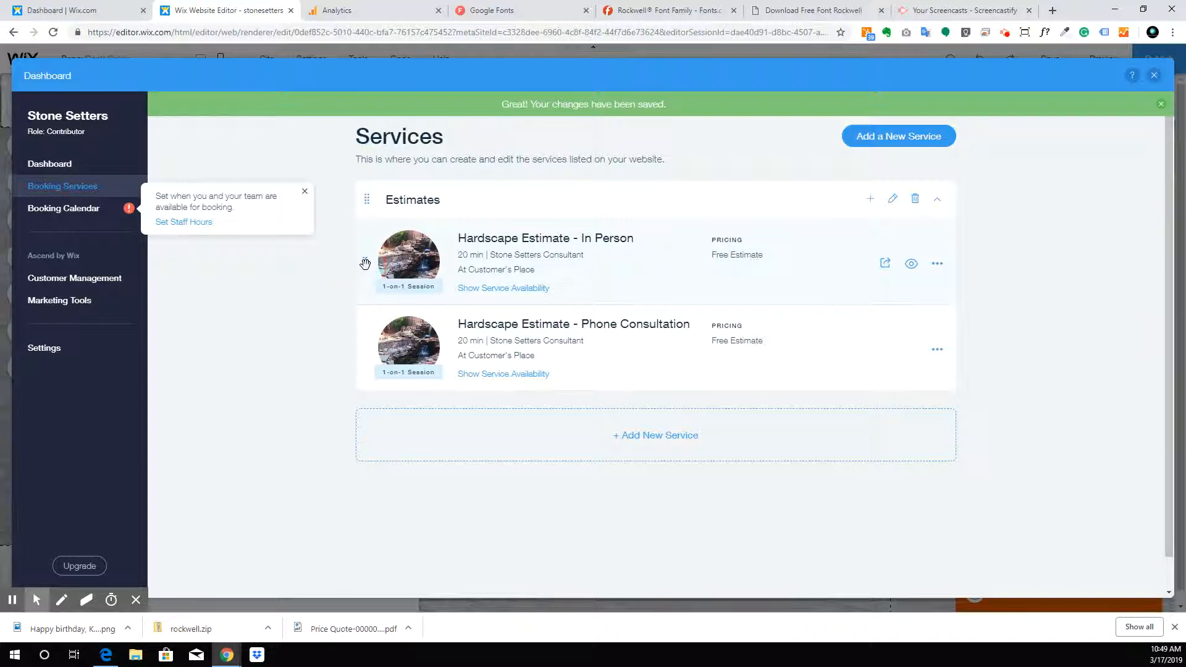
Replace the in-person Hardscape Estimate service's image with the herringbone pattern paver patio photo from the site files, and save the service.
click(403, 272)
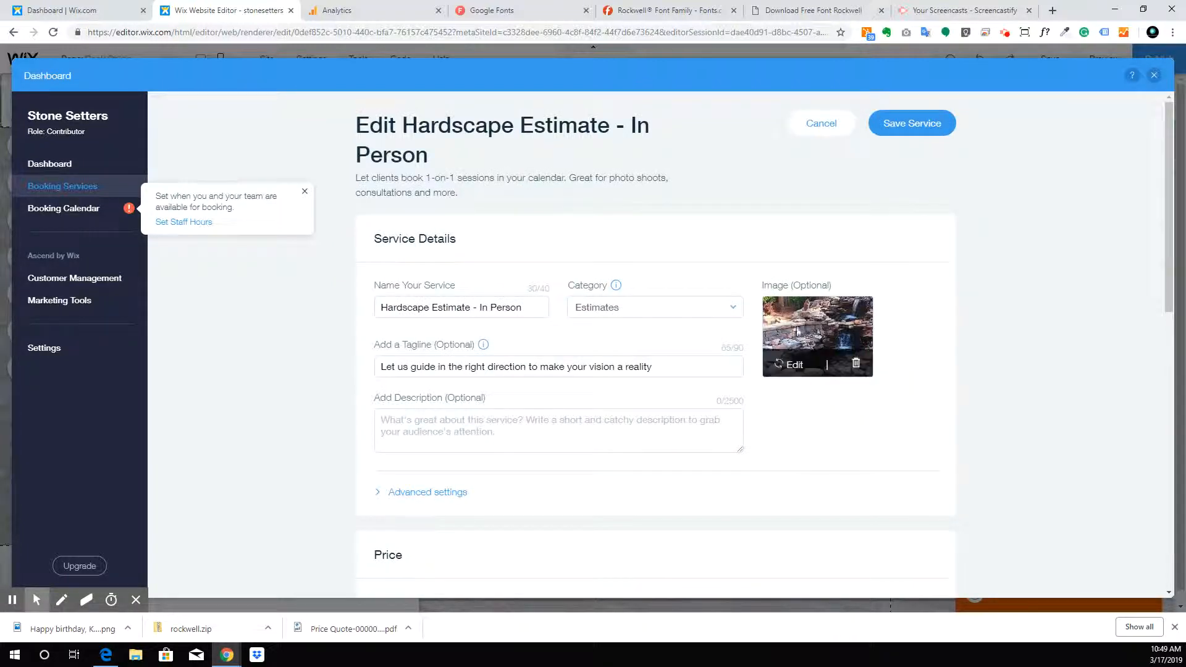
click(789, 364)
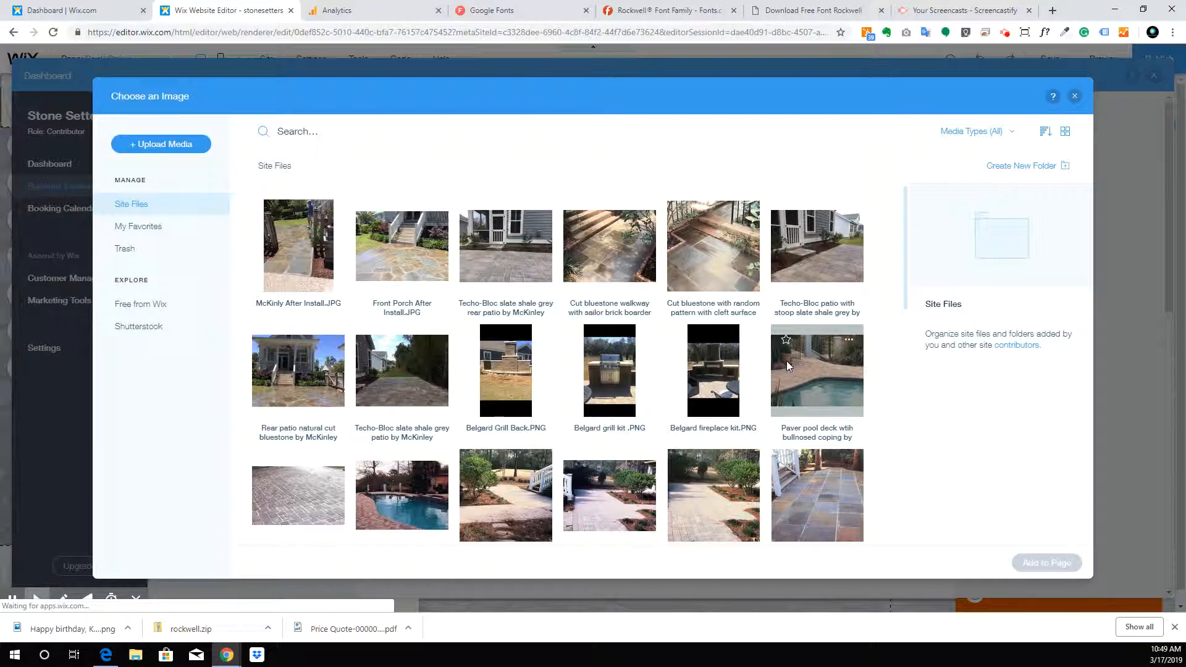
scroll(615, 479, down, 15)
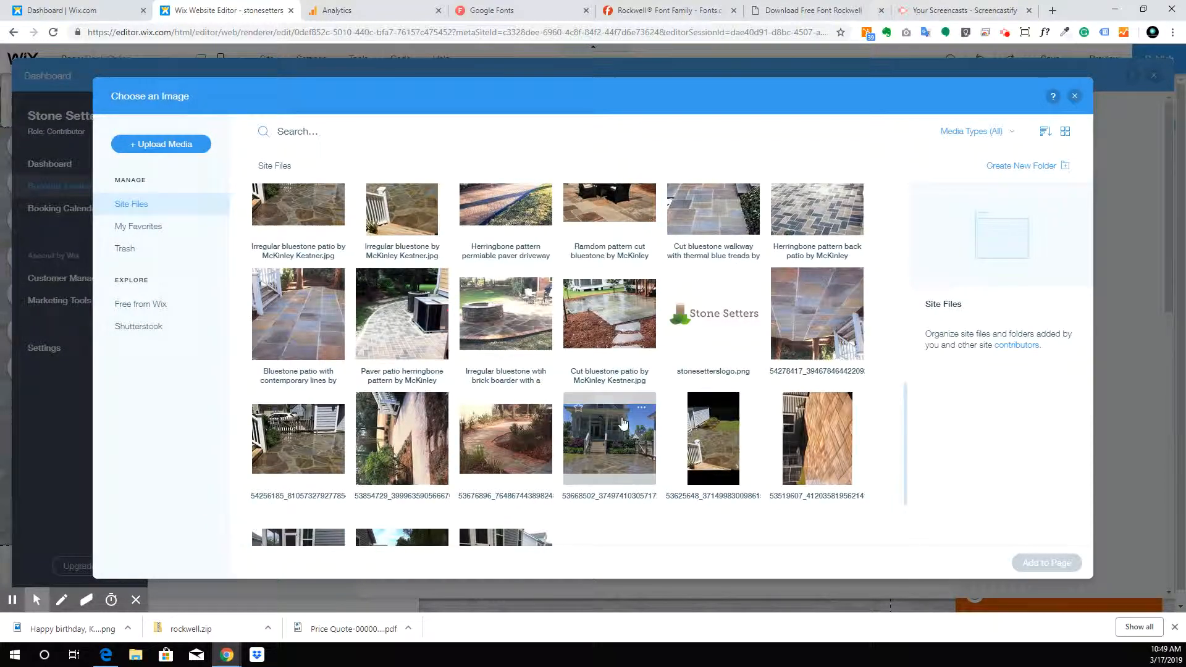
scroll(538, 539, down, 2)
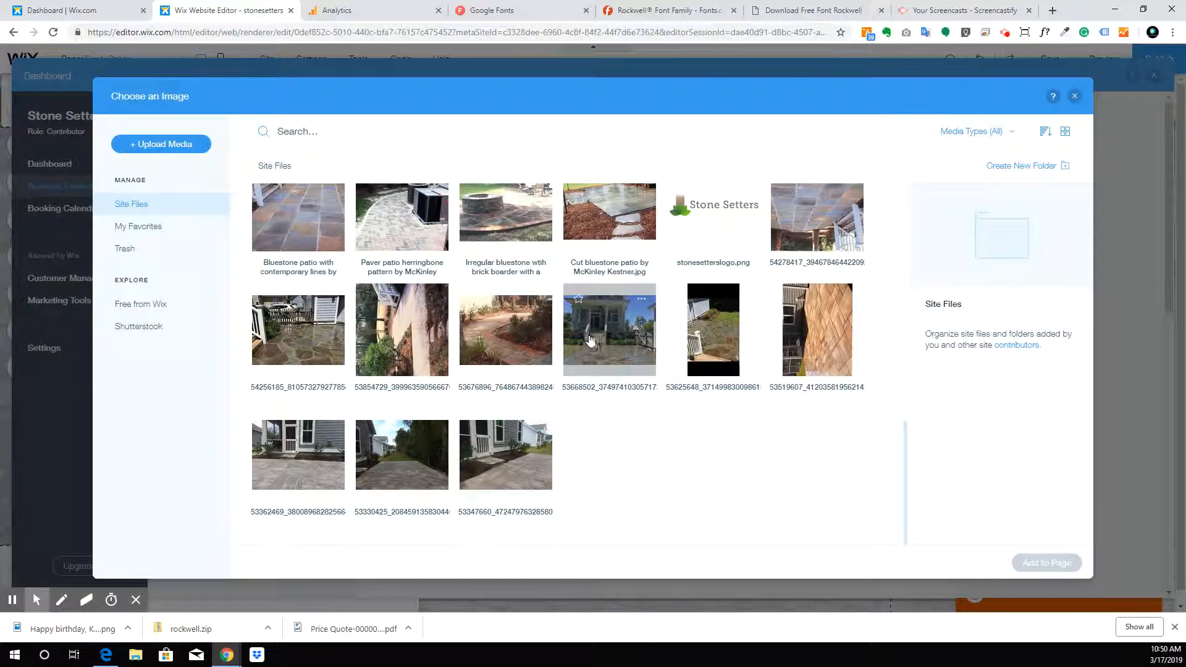
scroll(441, 326, up, 2)
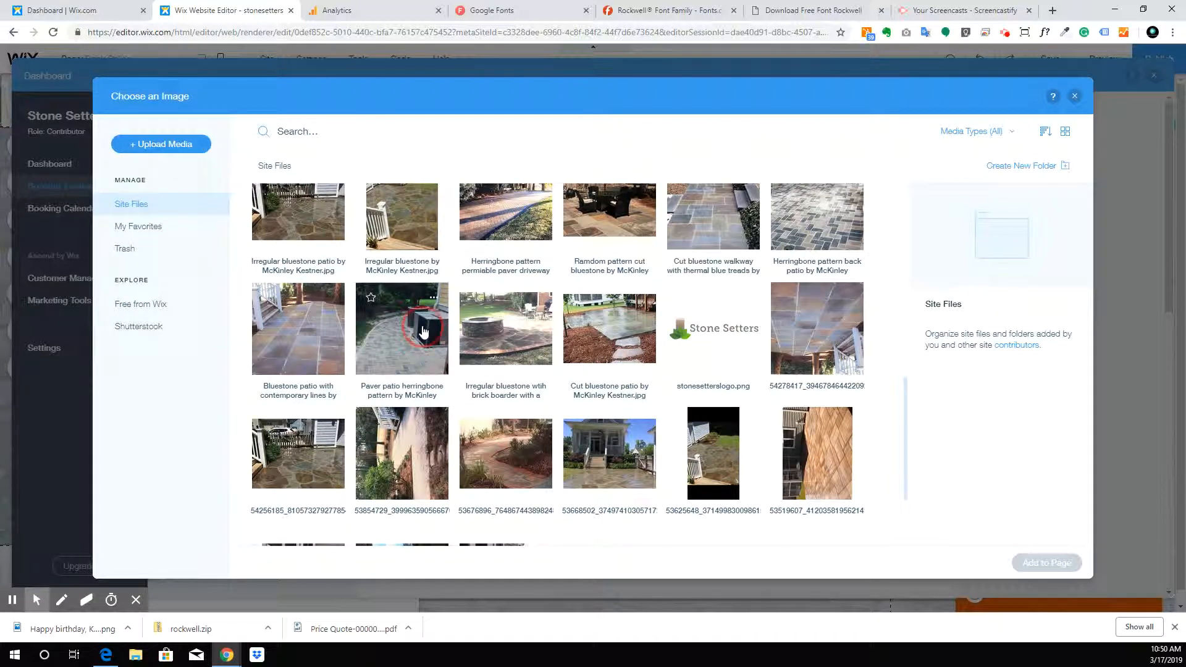
click(432, 328)
click(1043, 565)
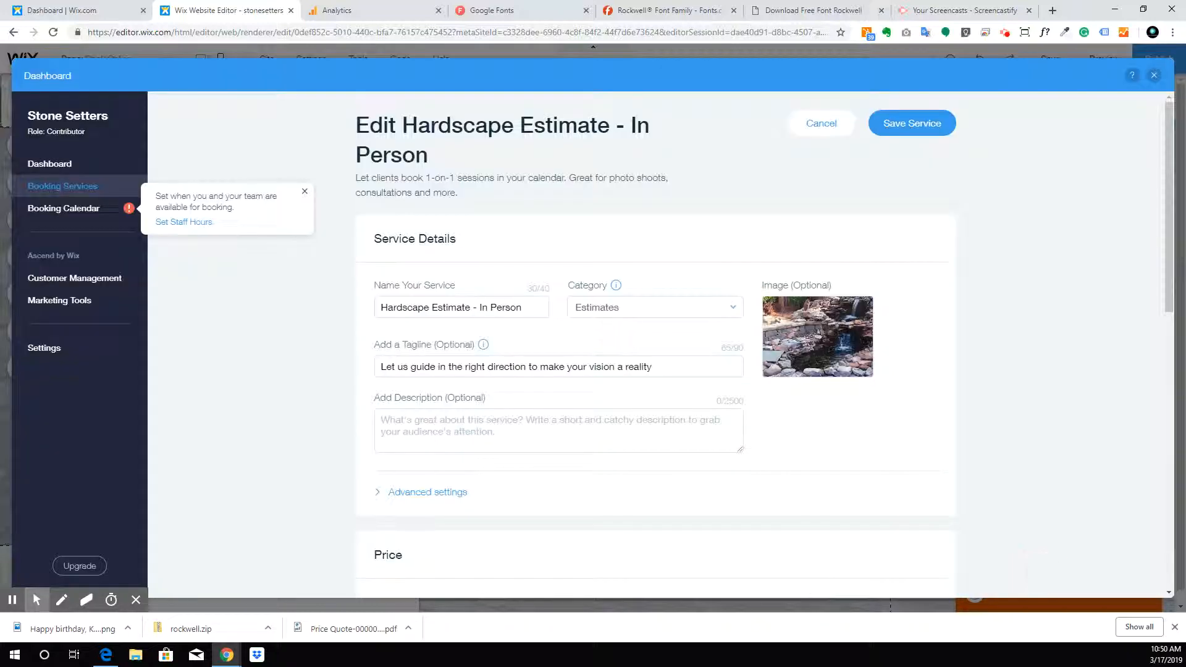
click(910, 122)
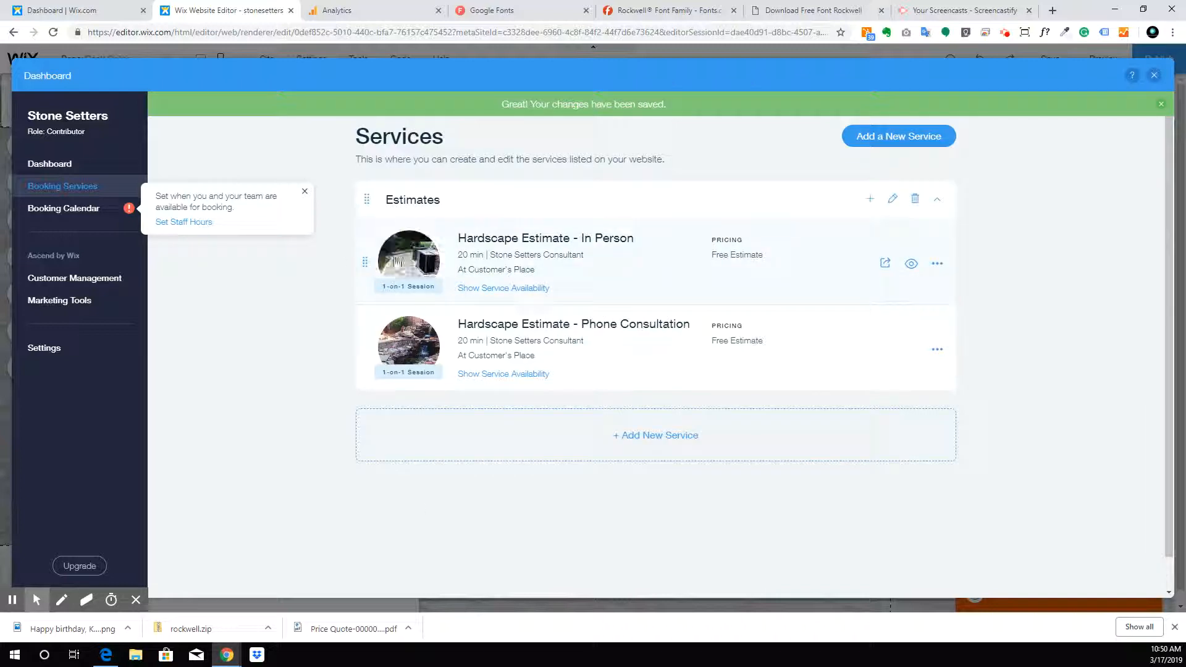
click(1154, 75)
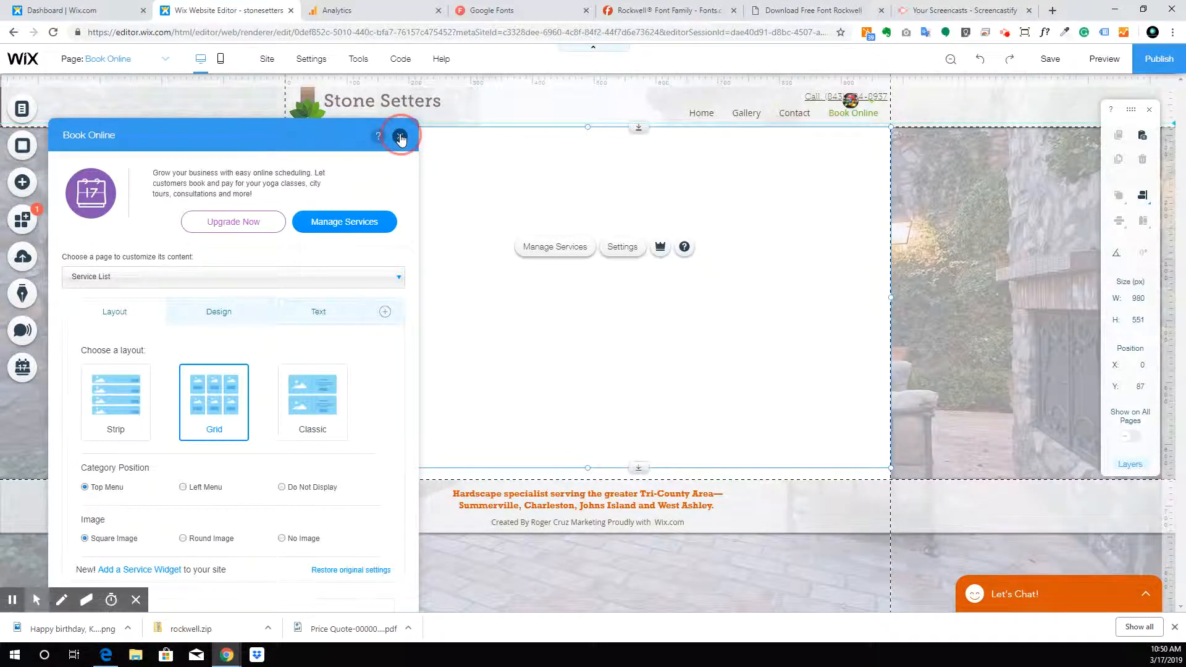
click(401, 136)
Review the in-person Hardscape Estimate service's details, advanced settings, price, duration, staff and location.
click(555, 248)
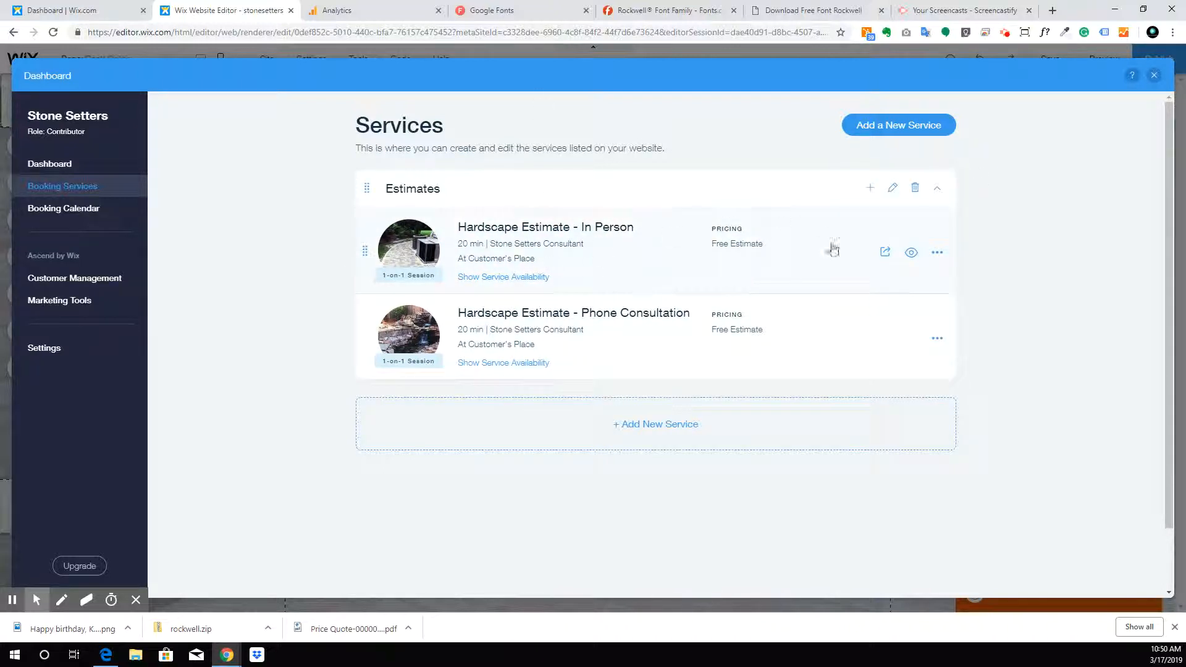
click(938, 254)
click(867, 235)
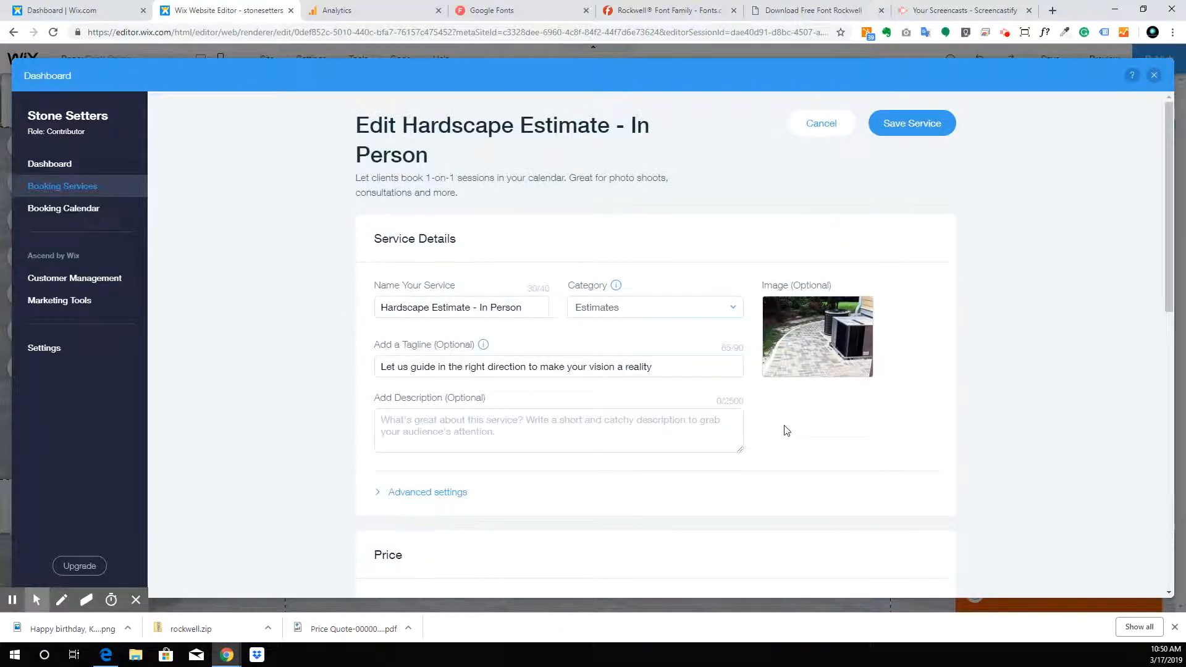
scroll(477, 410, down, 2)
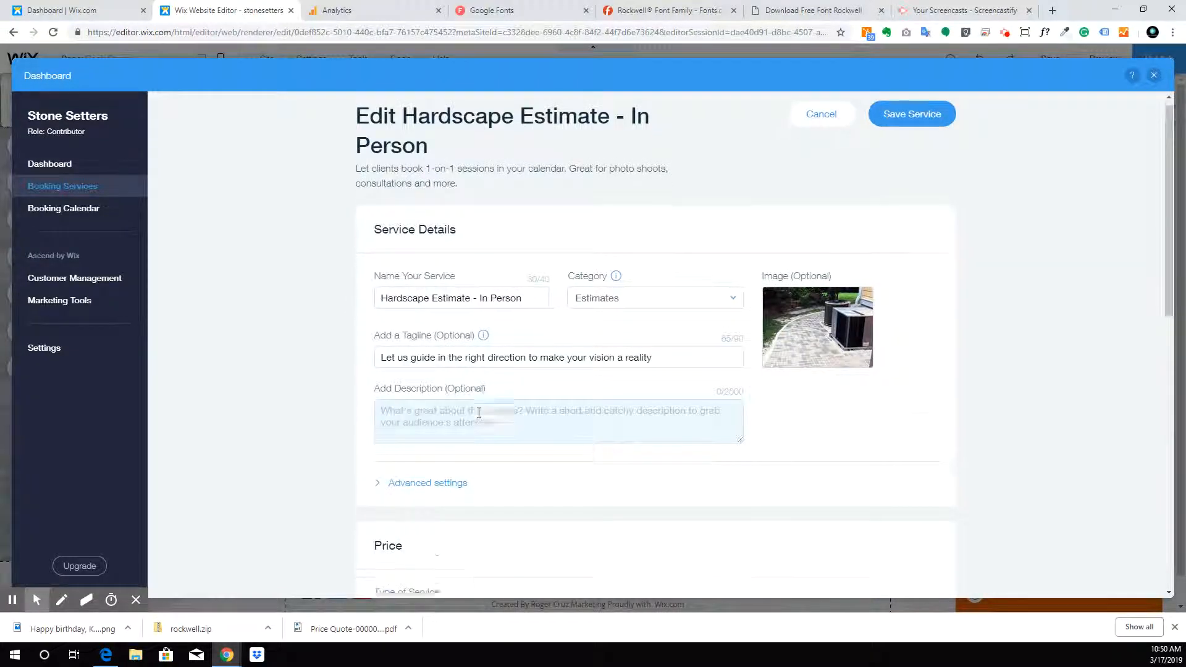
click(448, 373)
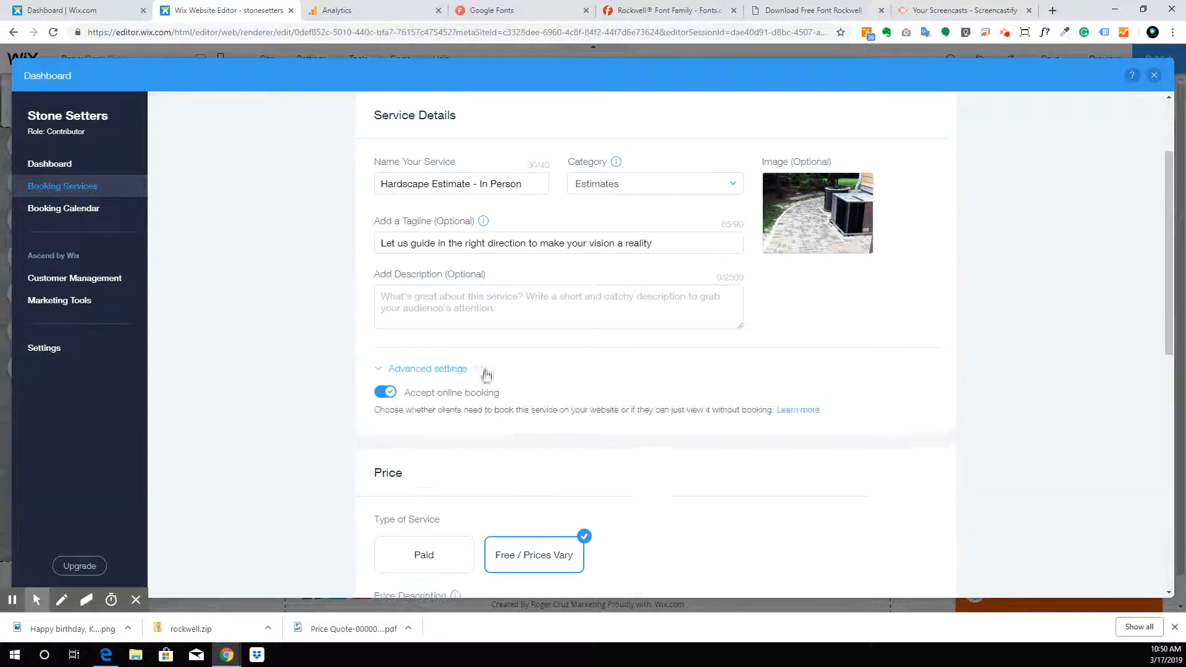
scroll(556, 290, down, 2)
scroll(568, 287, up, 1)
click(446, 370)
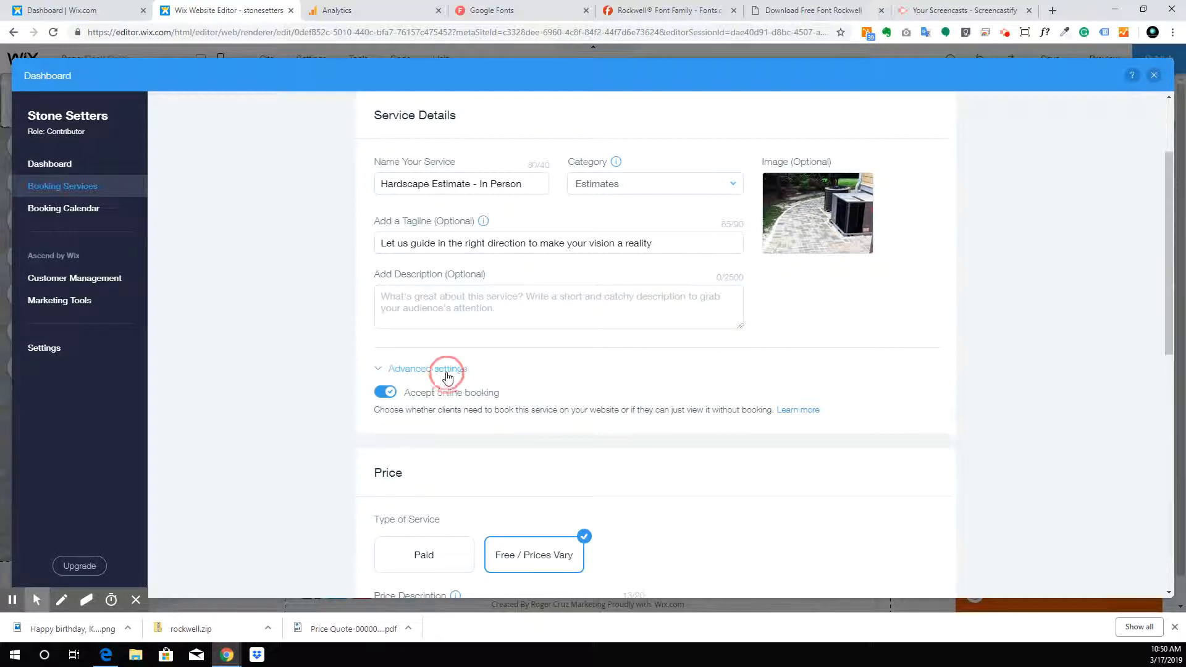
scroll(507, 362, down, 3)
scroll(641, 315, up, 4)
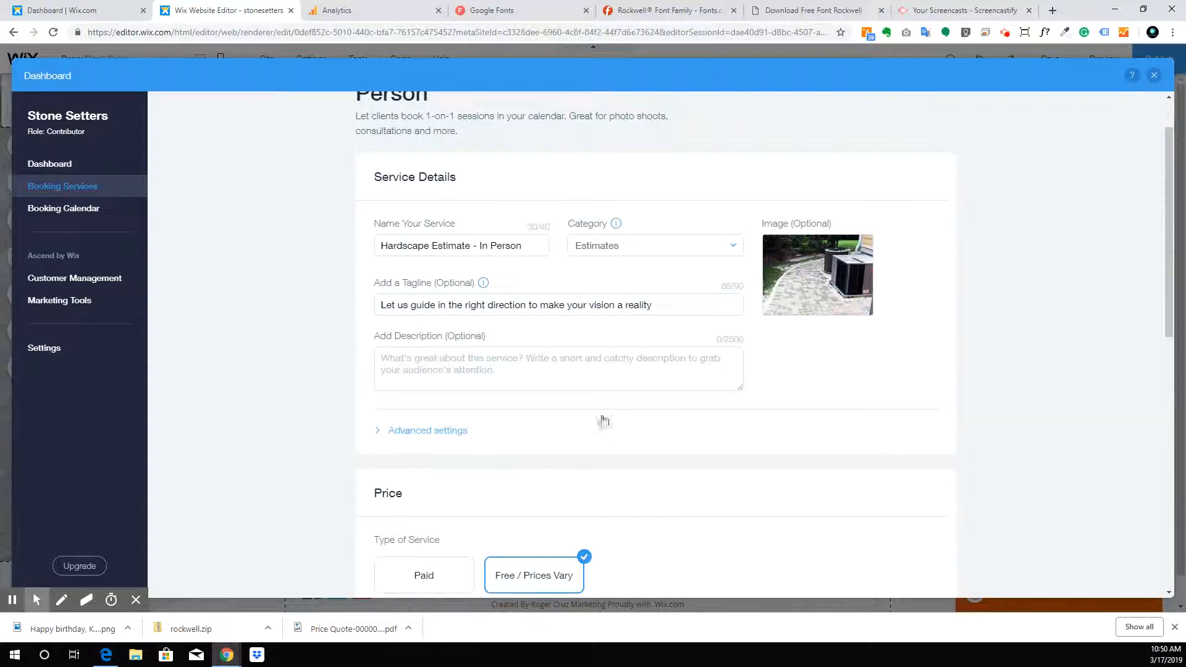
scroll(426, 471, down, 3)
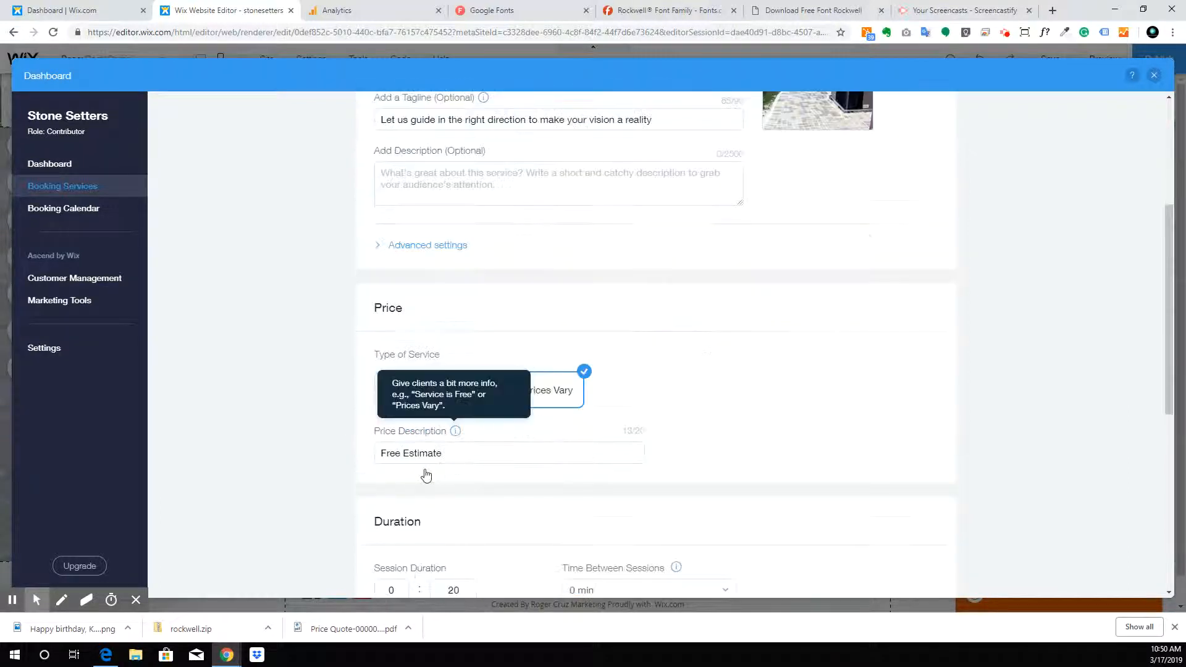
scroll(551, 450, down, 4)
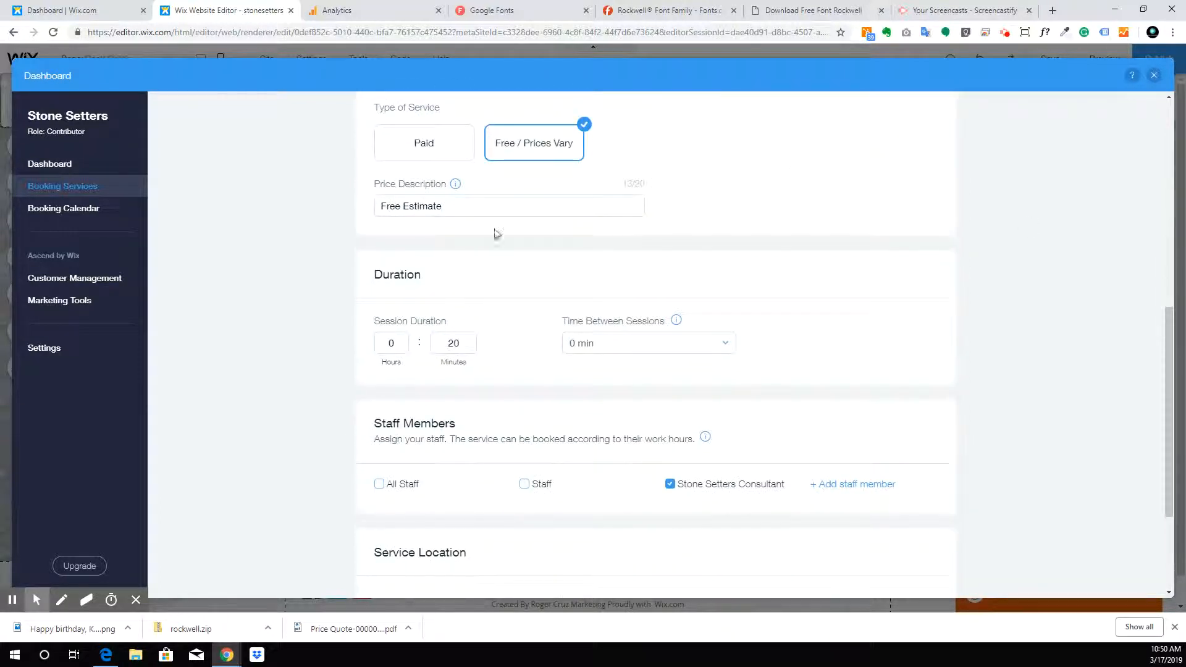
scroll(676, 270, down, 3)
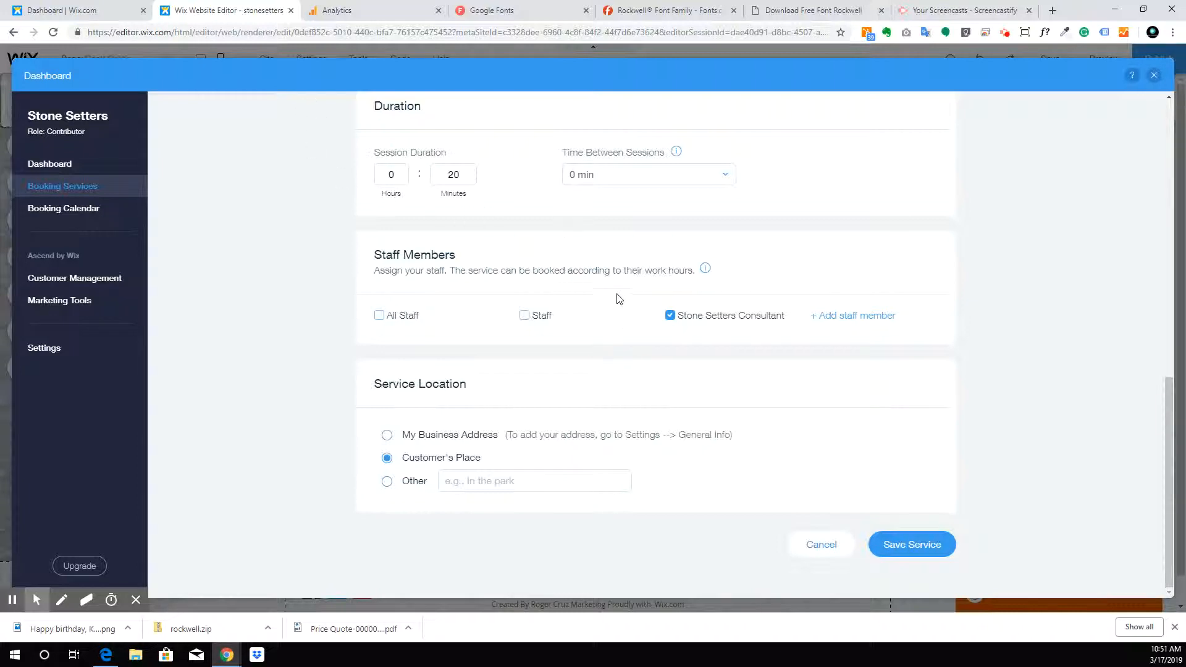
scroll(619, 299, up, 10)
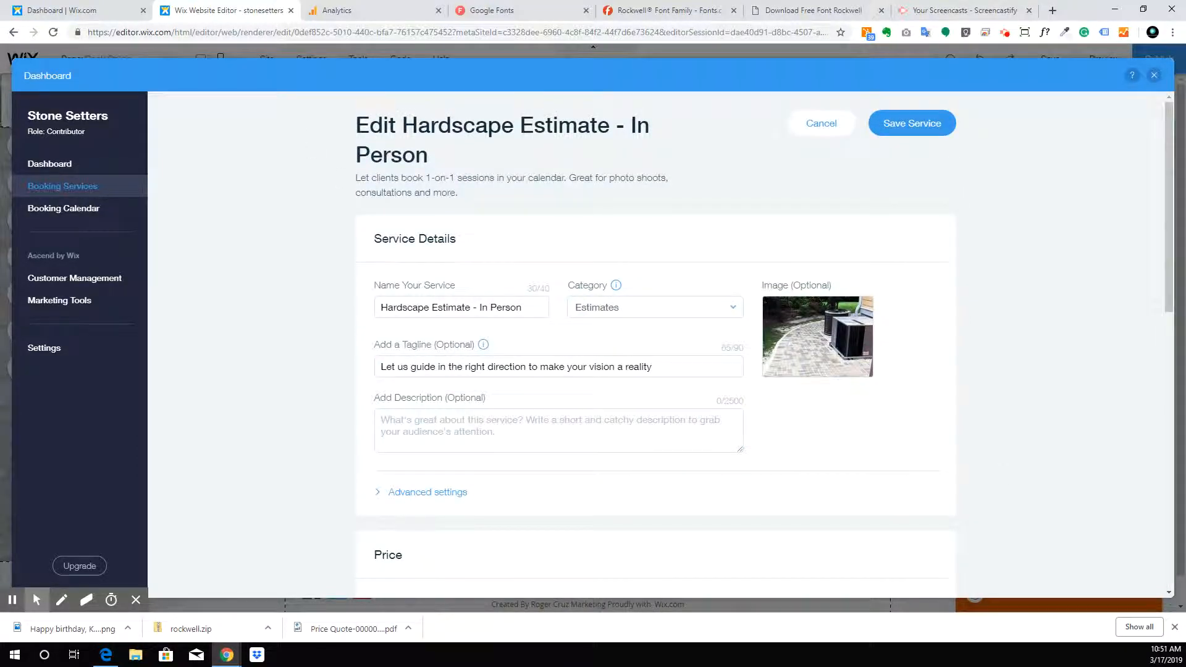
Switch the Stone Setters Consultant staff member from the default hours to individually set staff hours, and save the profile.
click(80, 208)
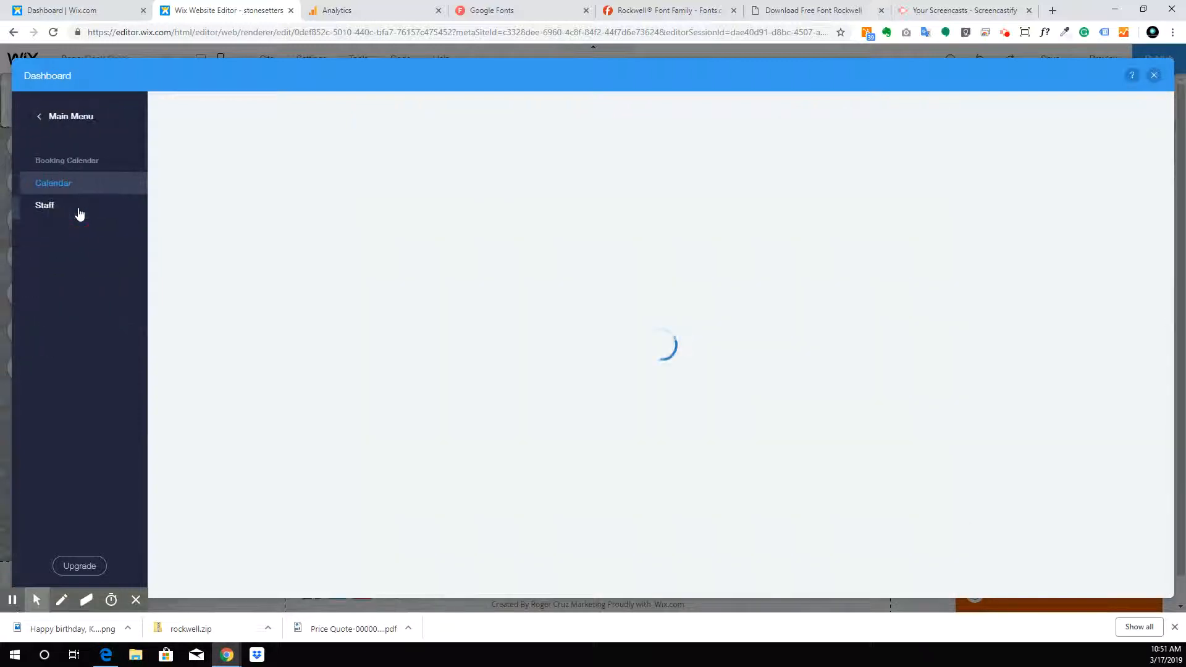
scroll(661, 428, down, 5)
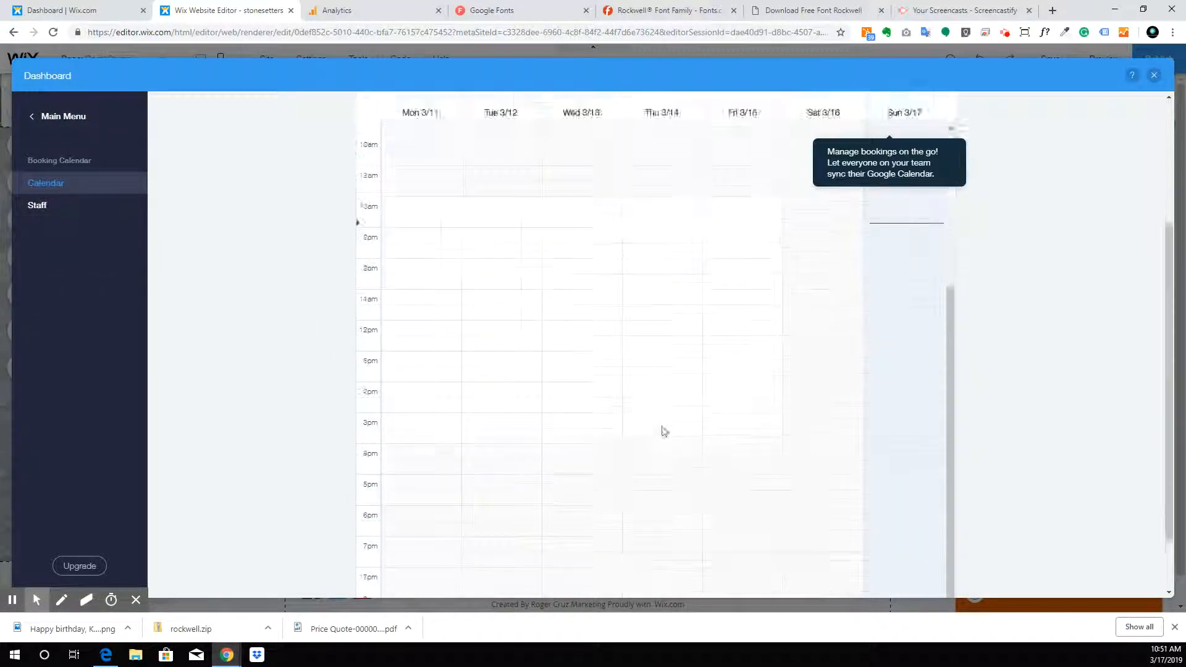
scroll(492, 338, up, 8)
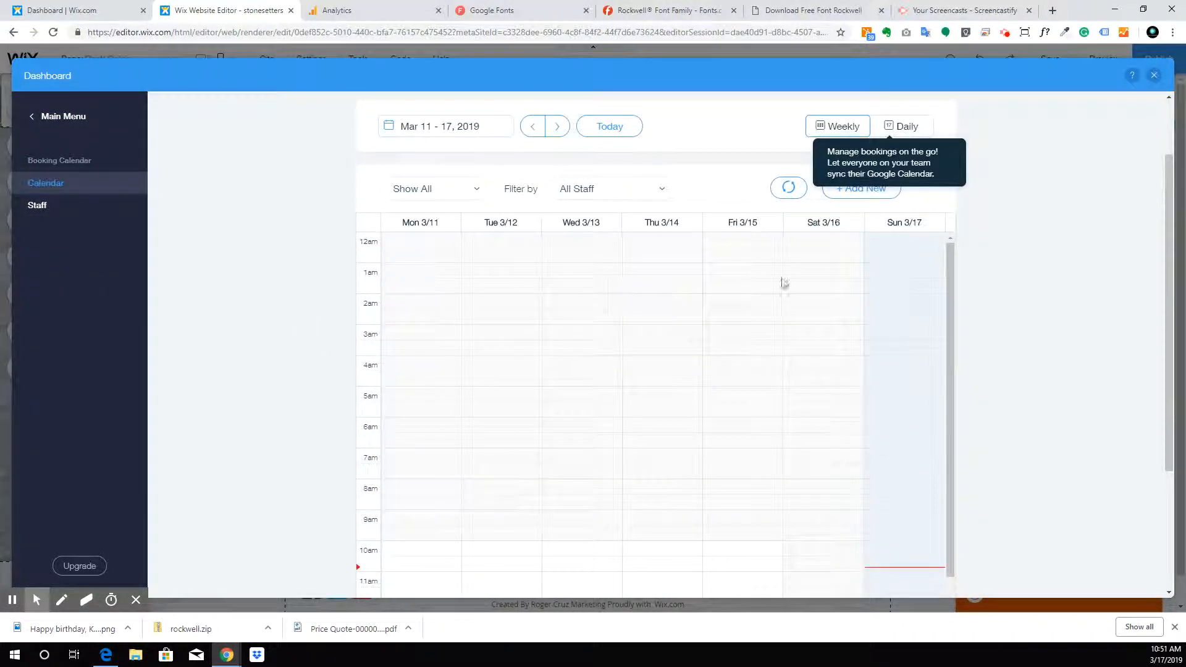
click(55, 205)
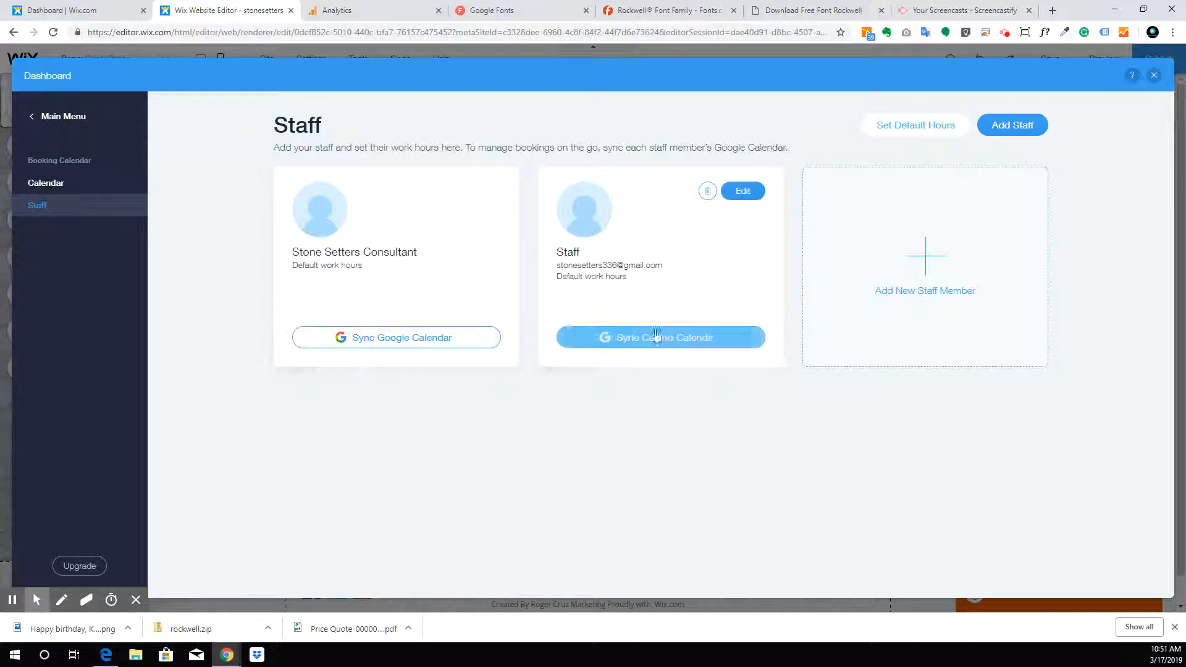
drag(291, 252, 426, 254)
click(378, 290)
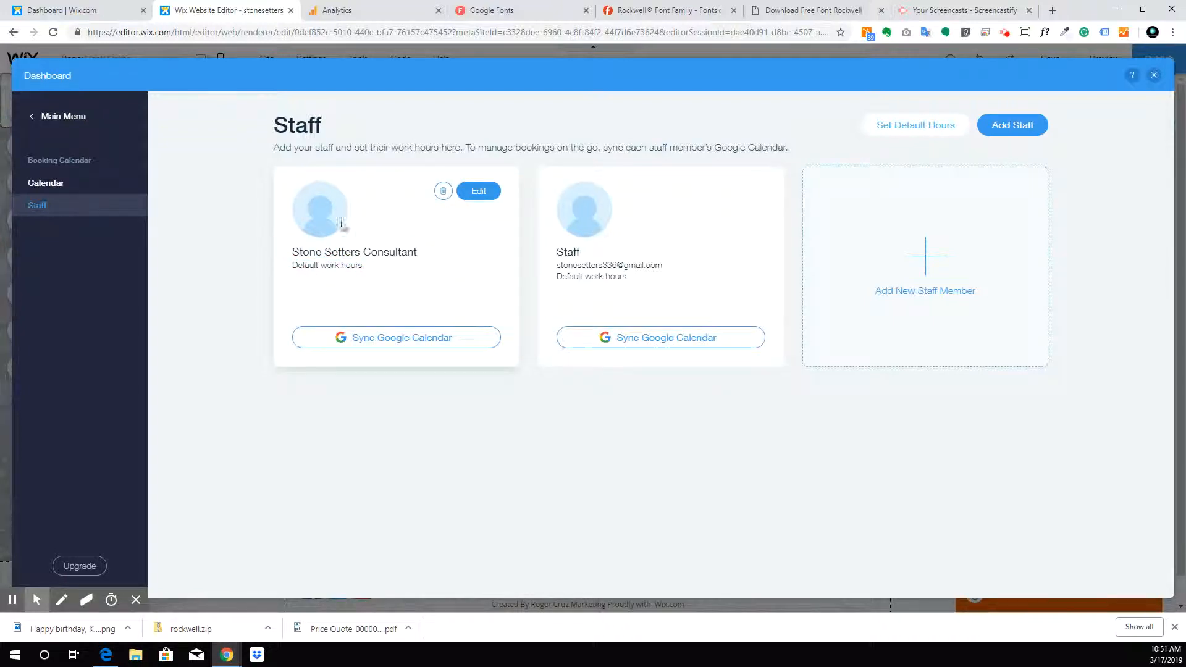
click(485, 196)
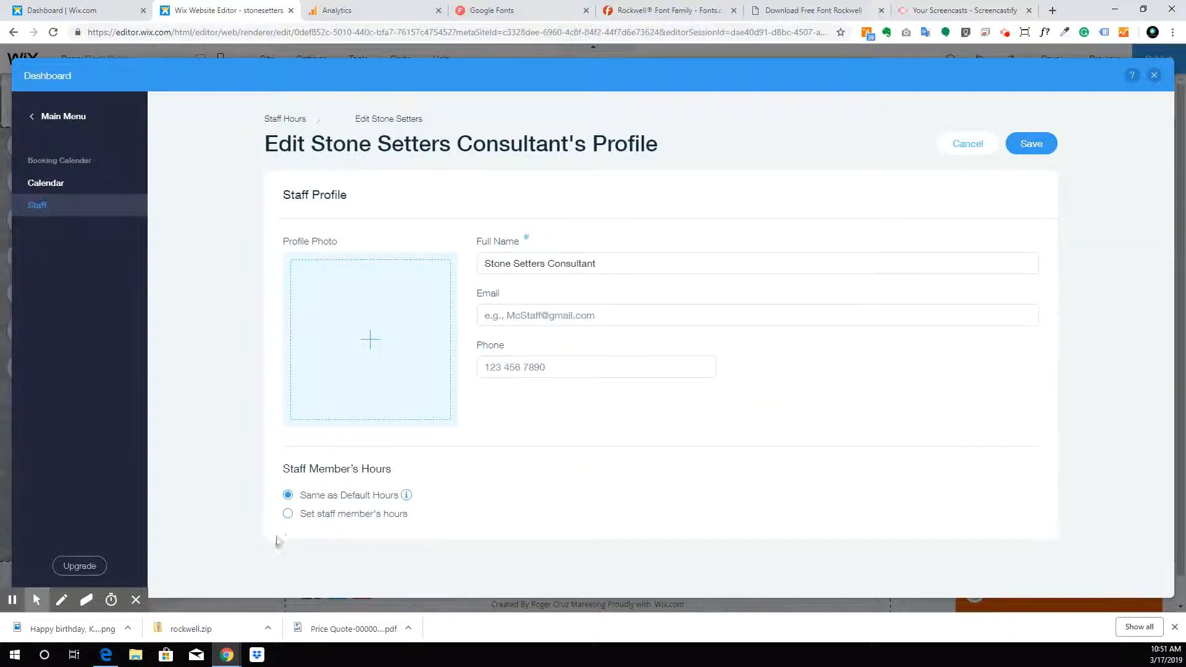
click(288, 514)
scroll(397, 479, down, 3)
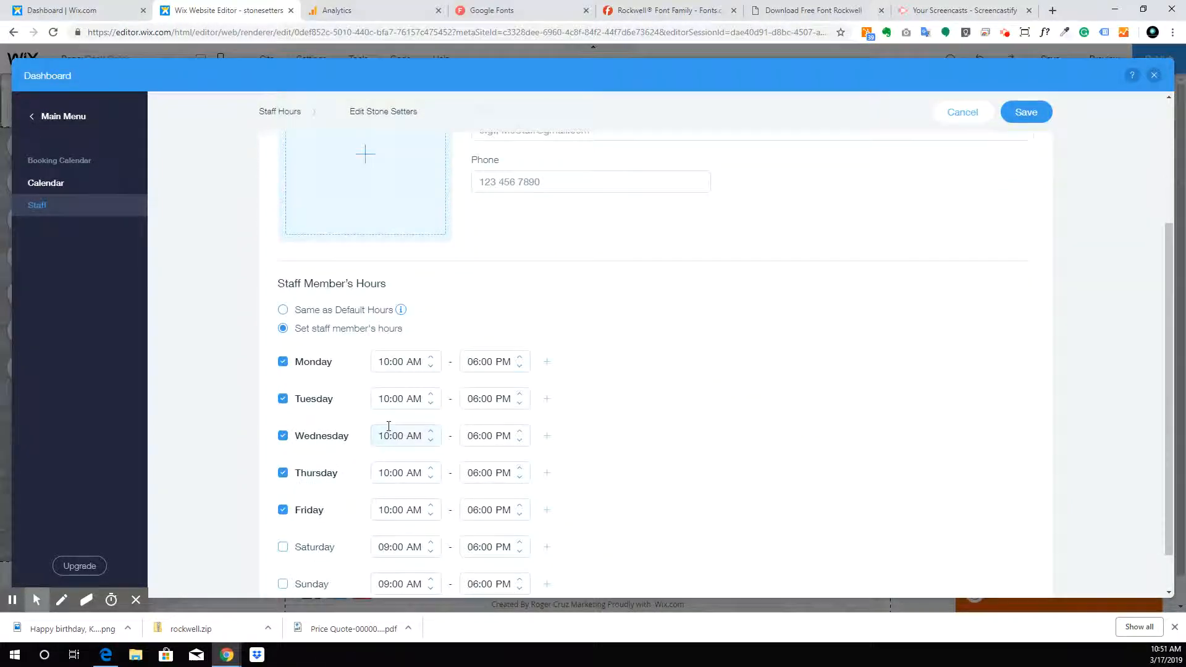
scroll(389, 423, down, 1)
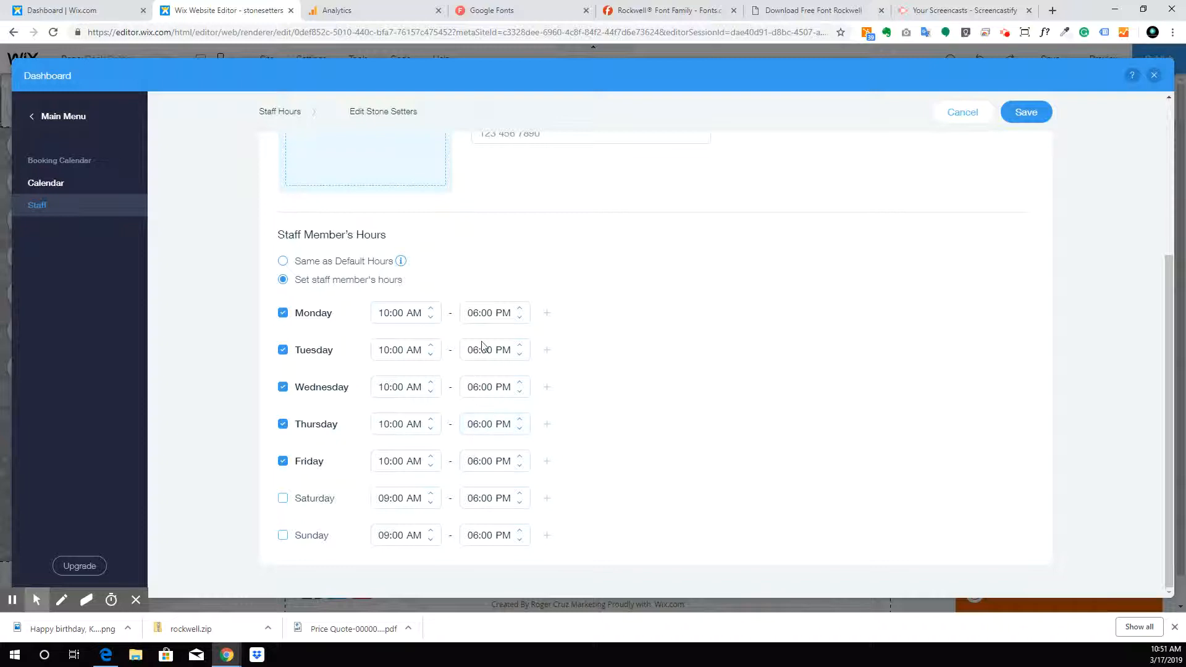
click(1025, 113)
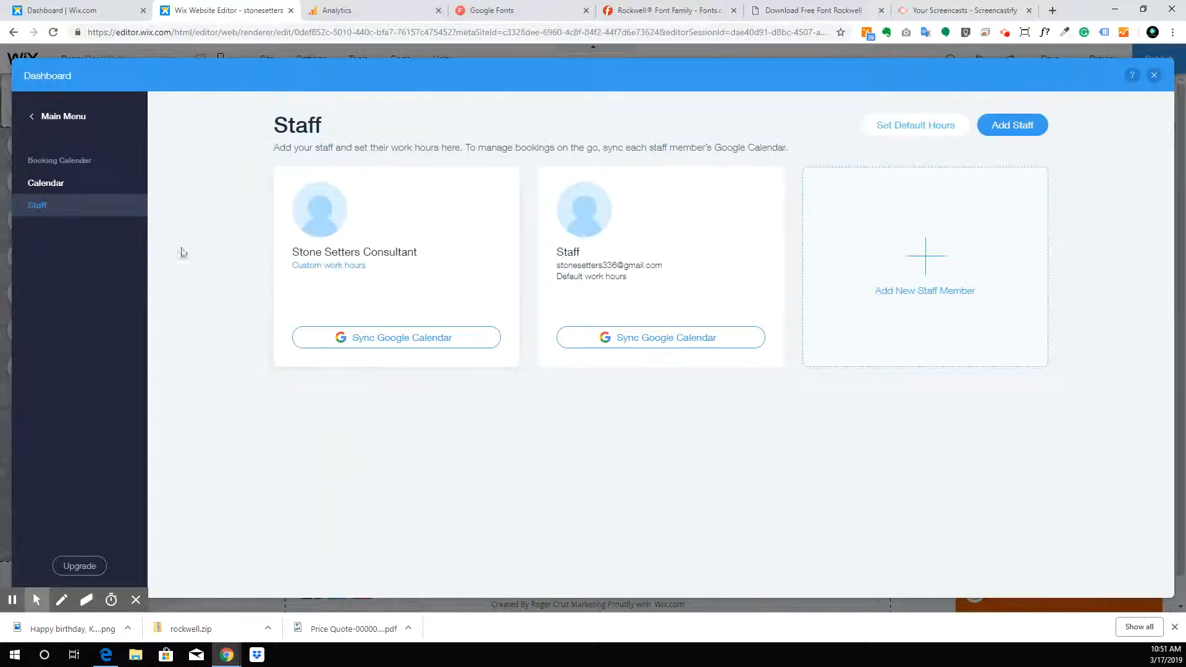
Check the online bookings setup checklist on the site's dashboard overview, and return to the Book Online page.
click(36, 115)
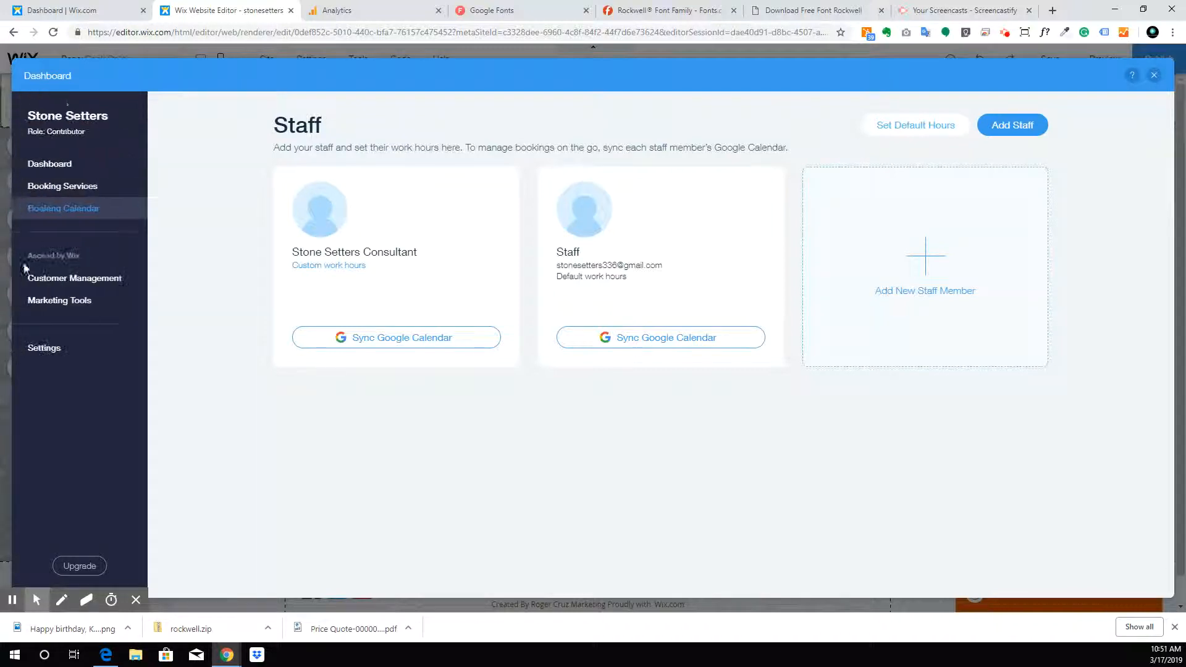
click(58, 163)
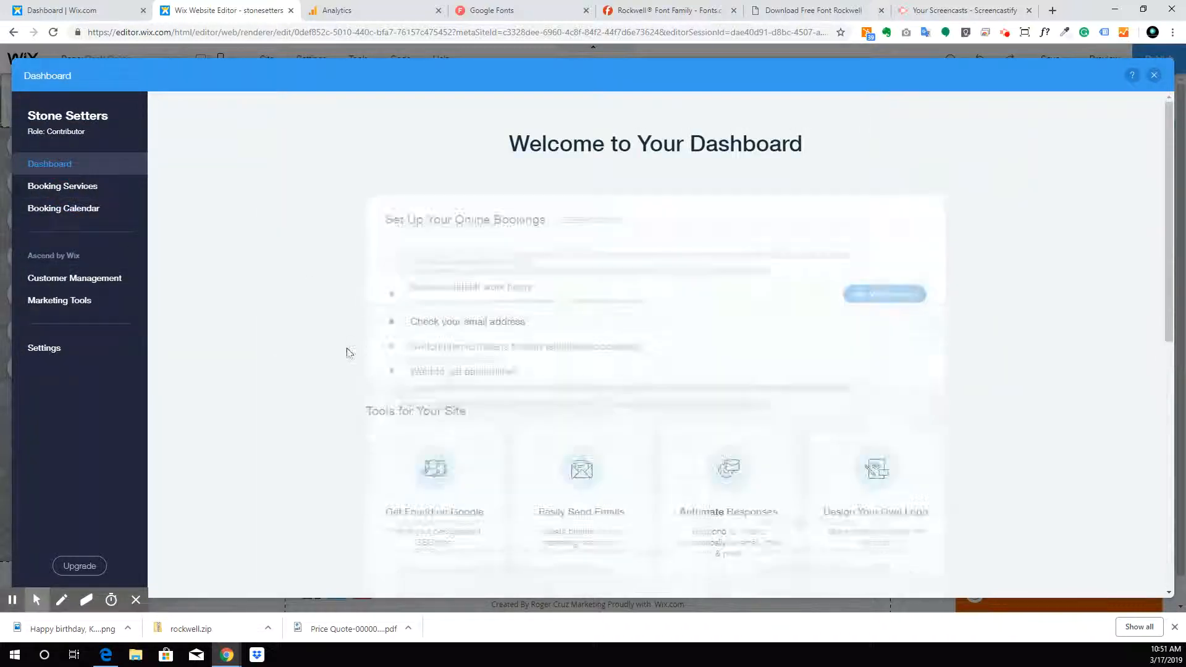
scroll(448, 279, down, 1)
scroll(446, 275, down, 4)
scroll(292, 115, up, 5)
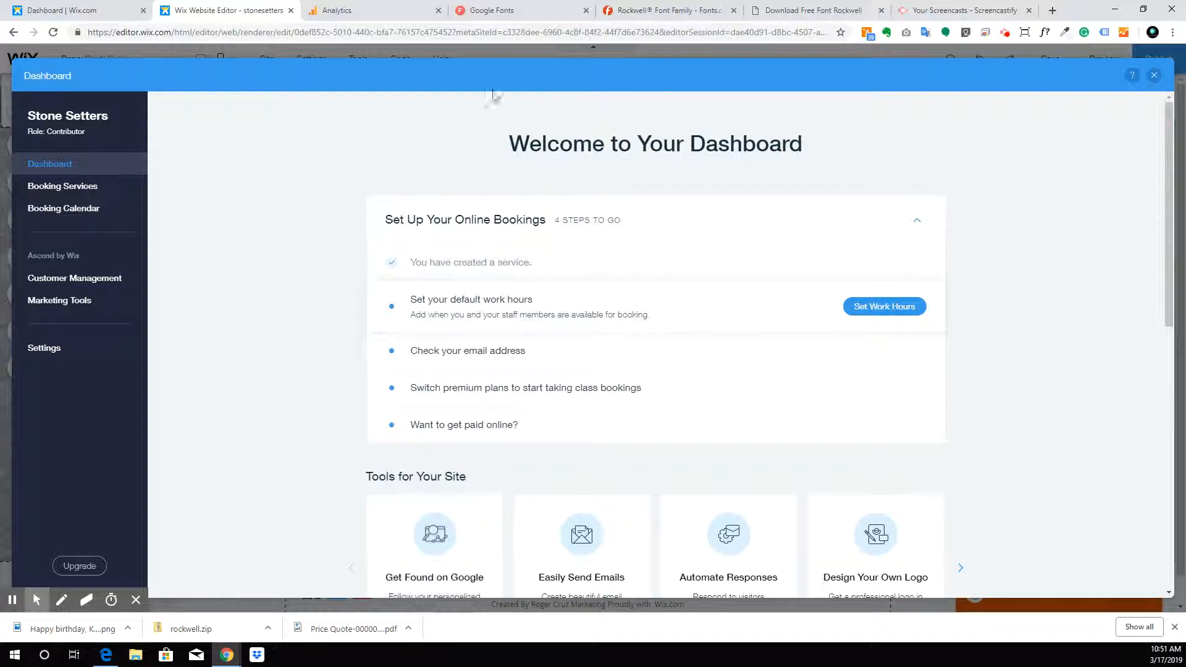
click(1154, 75)
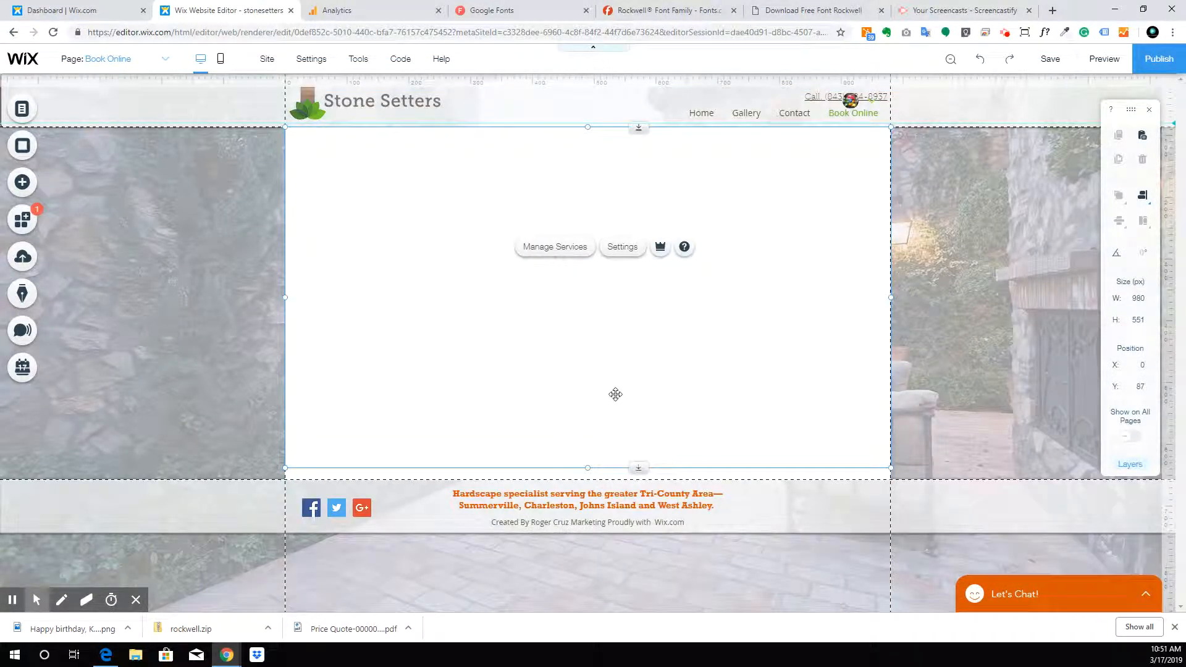
click(540, 246)
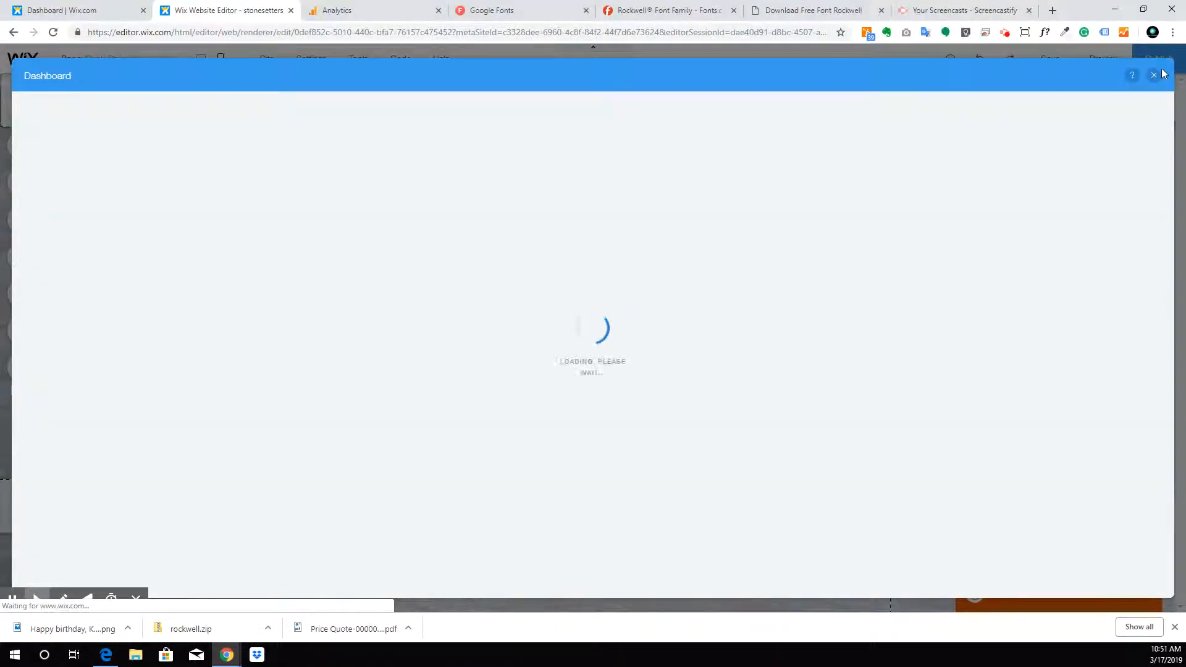
click(1154, 75)
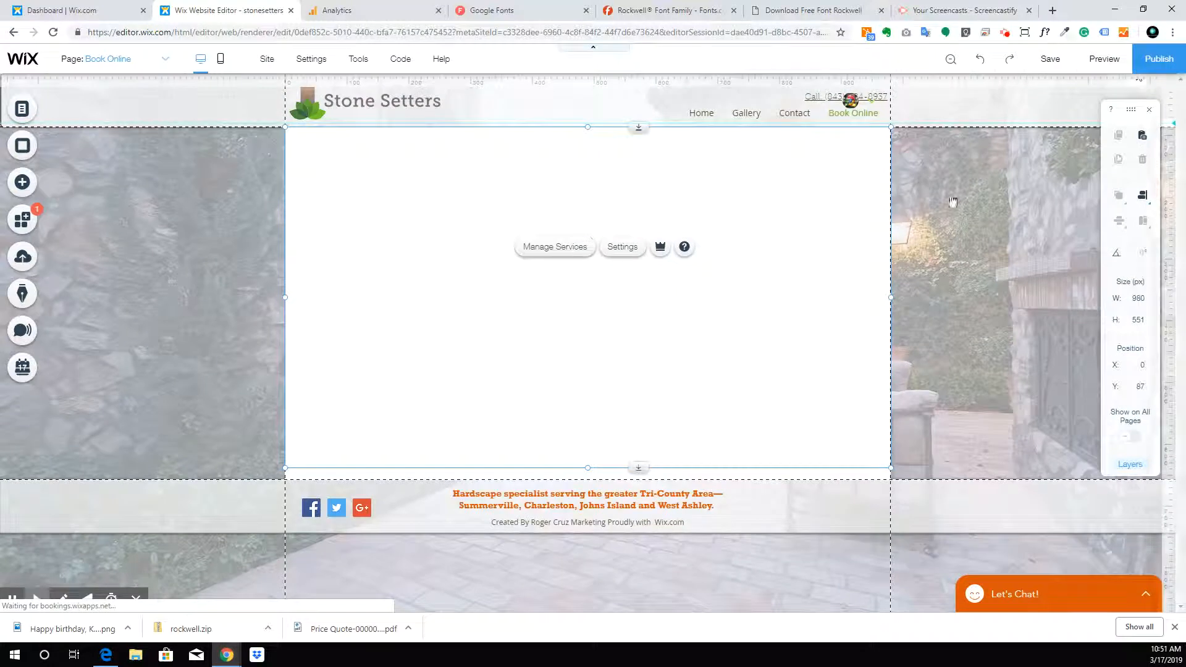
Set the layout of the Book Online service list to Classic.
click(622, 246)
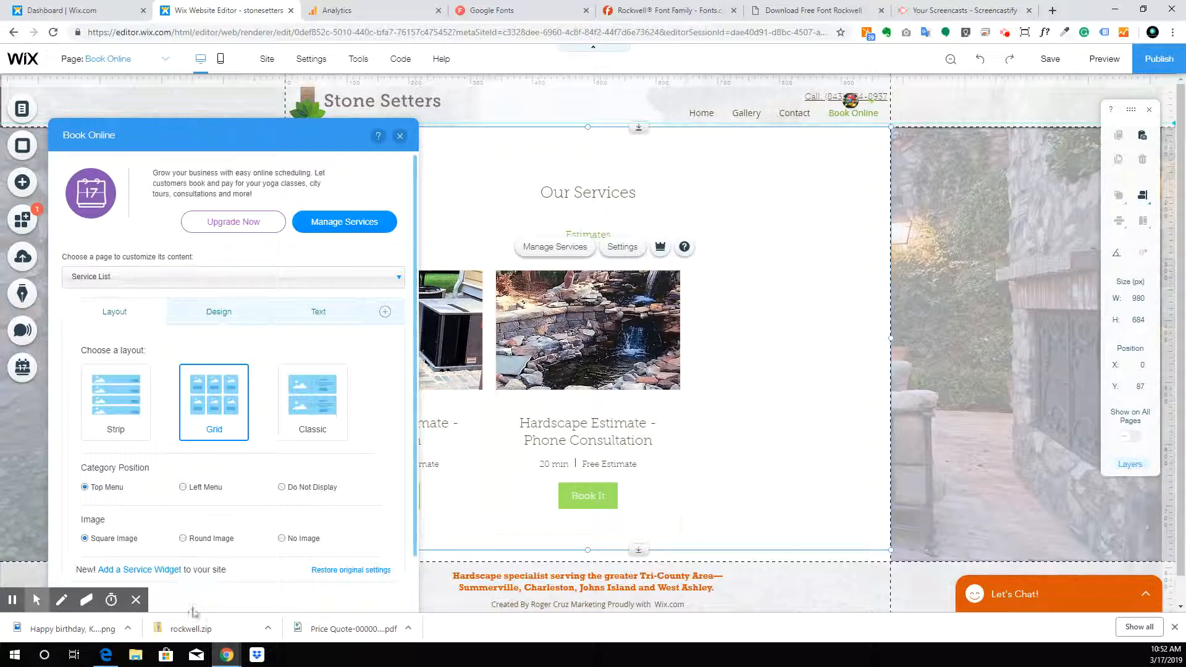
click(298, 398)
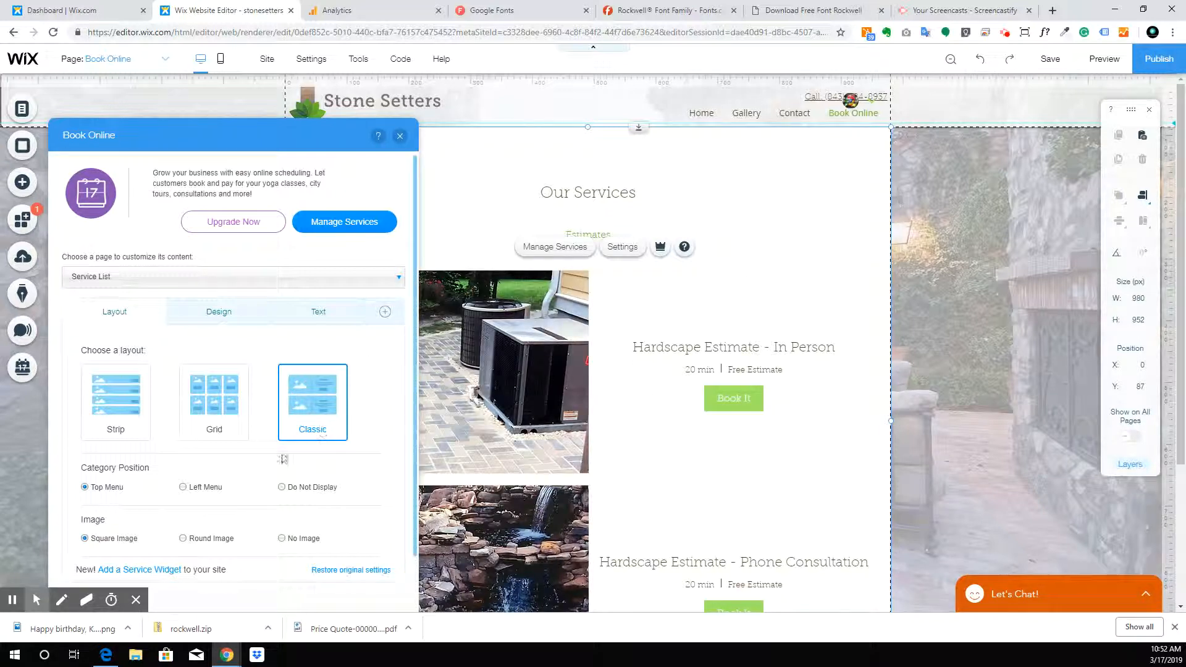
Try round images and the left menu category position on the service list, returning to square images and the top menu.
scroll(256, 416, down, 1)
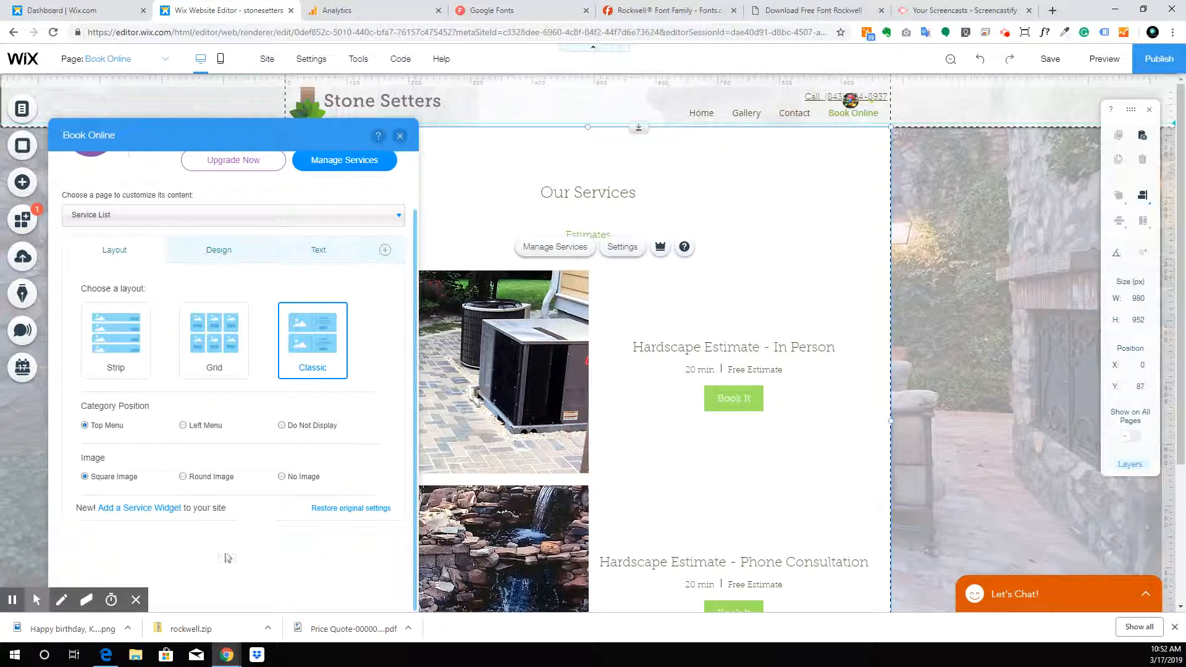
click(189, 479)
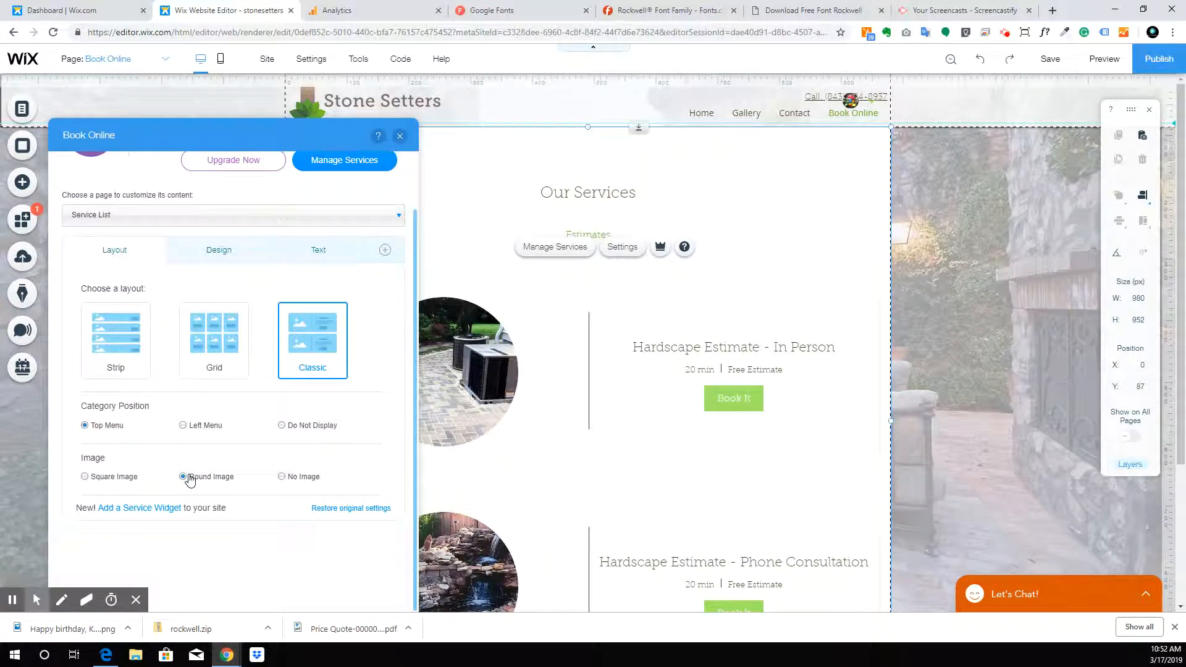
click(84, 478)
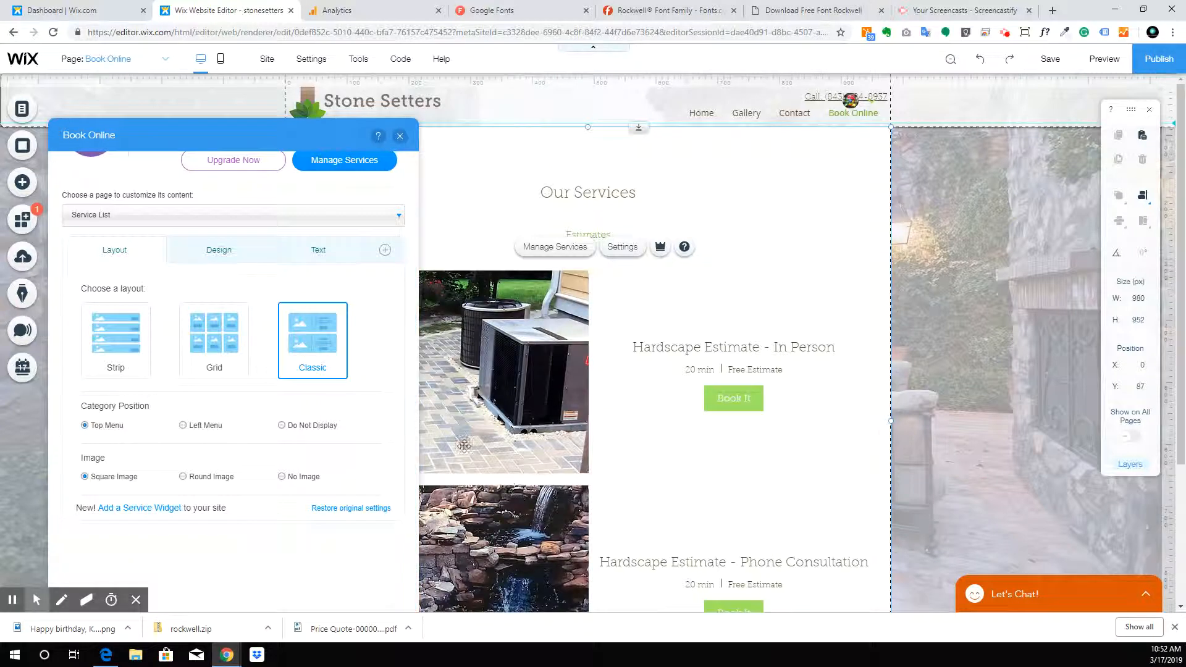
click(183, 429)
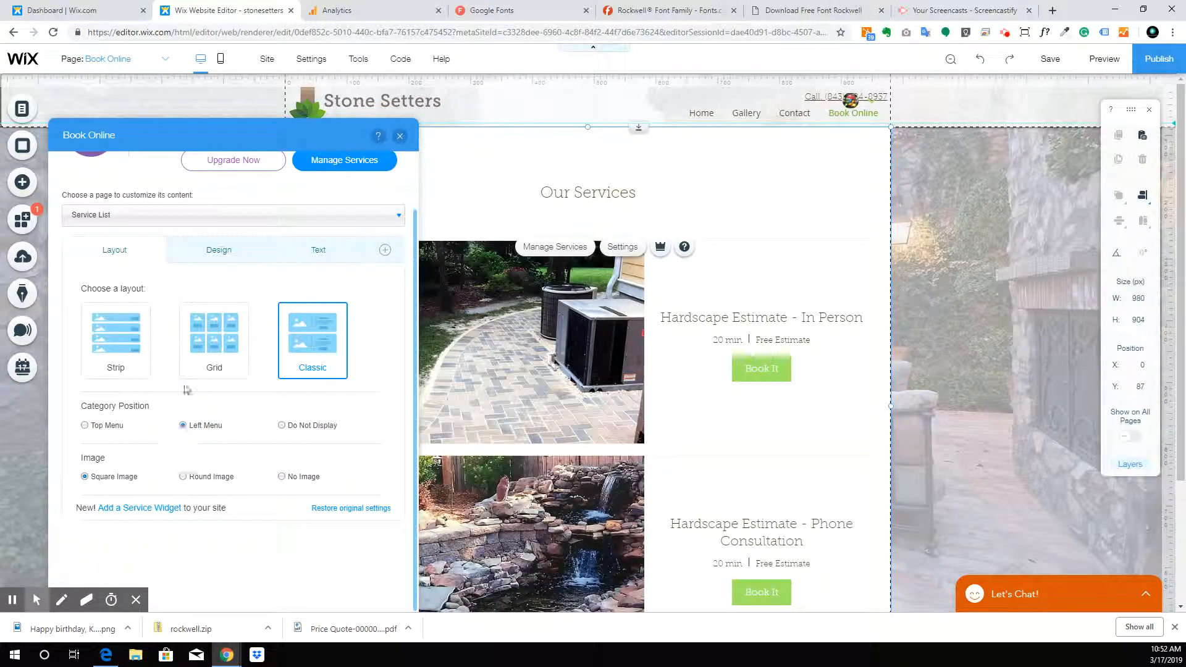
drag(319, 127, 289, 159)
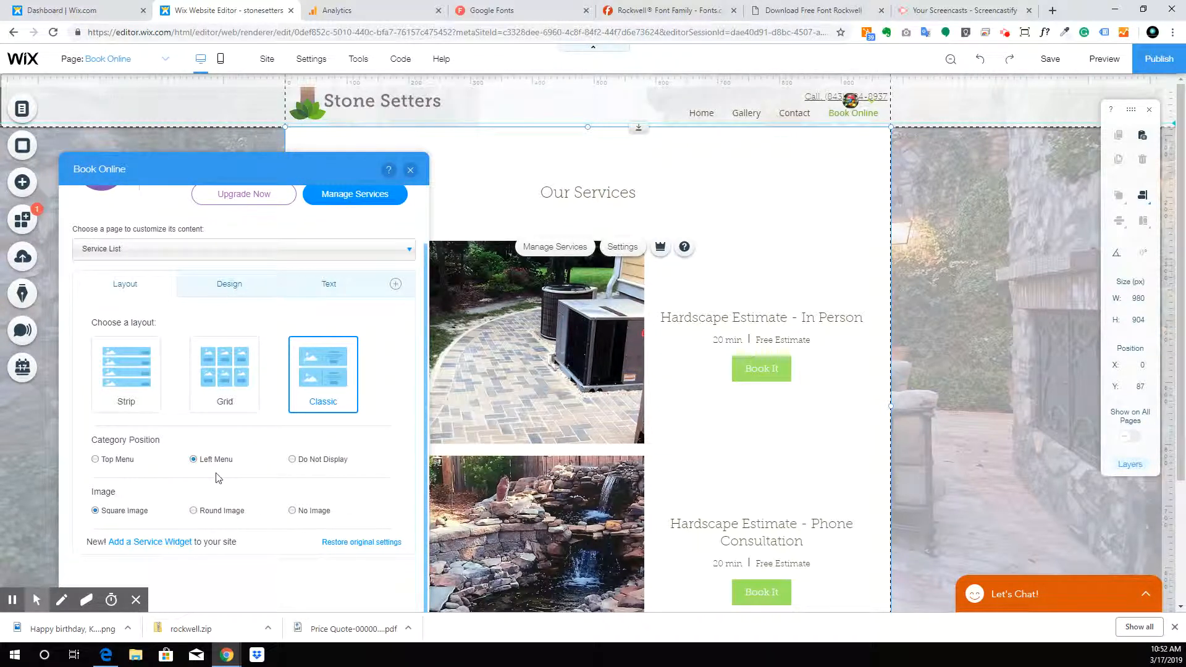
click(95, 462)
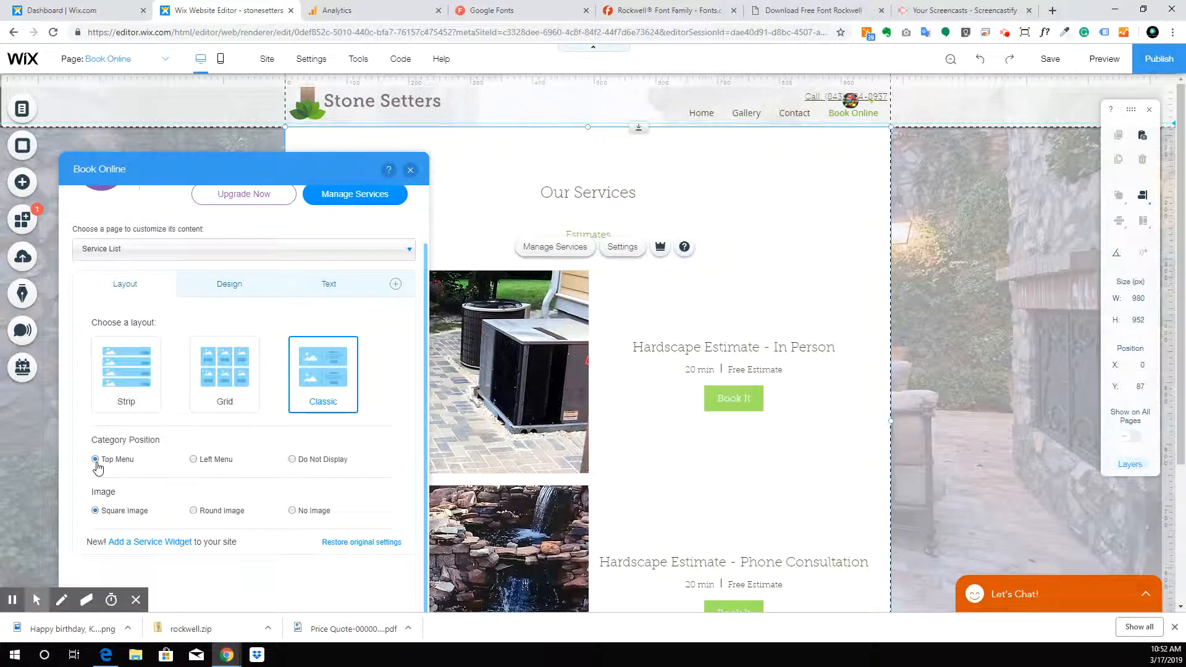
Set the service list's category text and selected category text colors to orange.
click(231, 291)
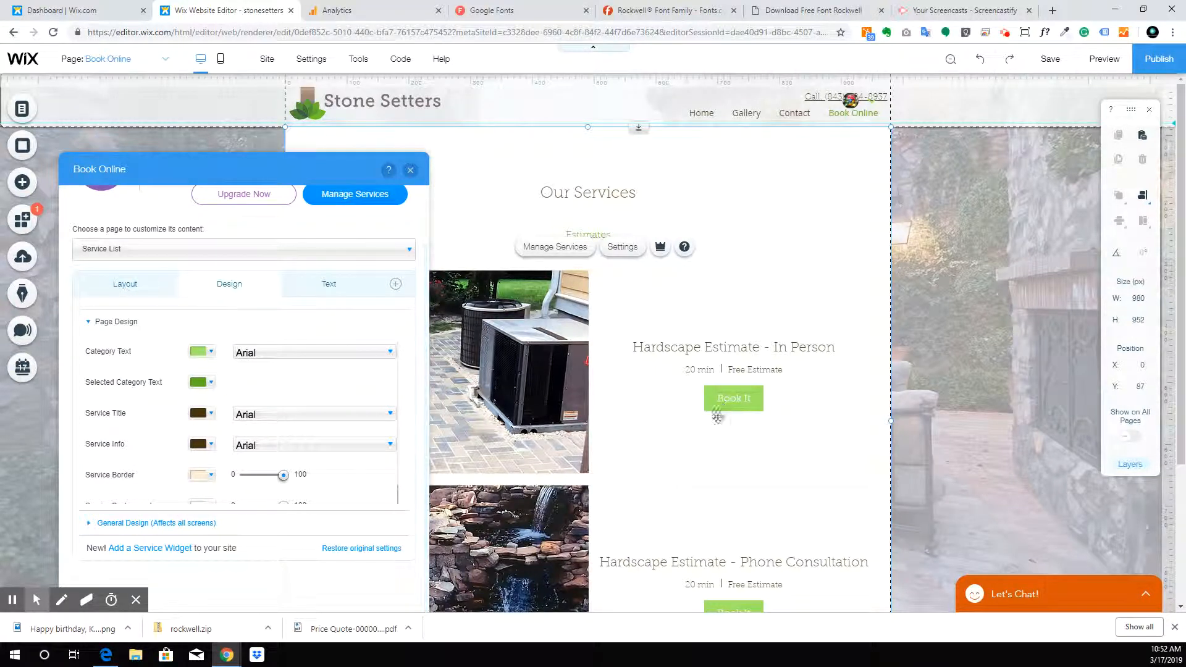
click(200, 351)
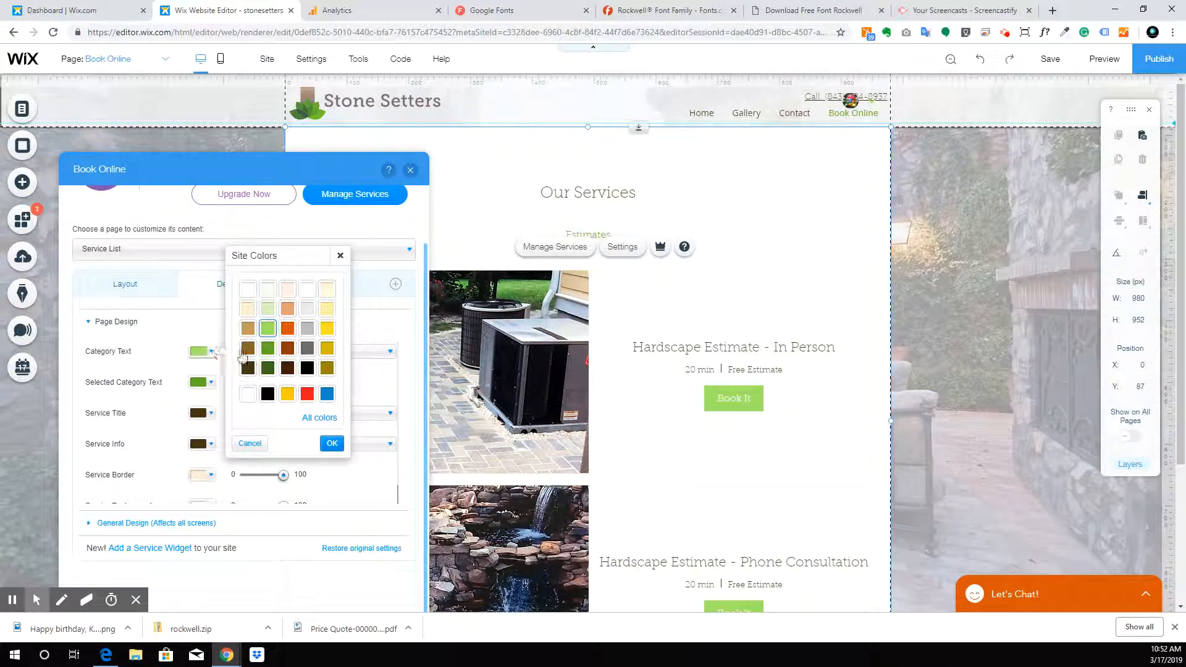
click(288, 349)
click(287, 330)
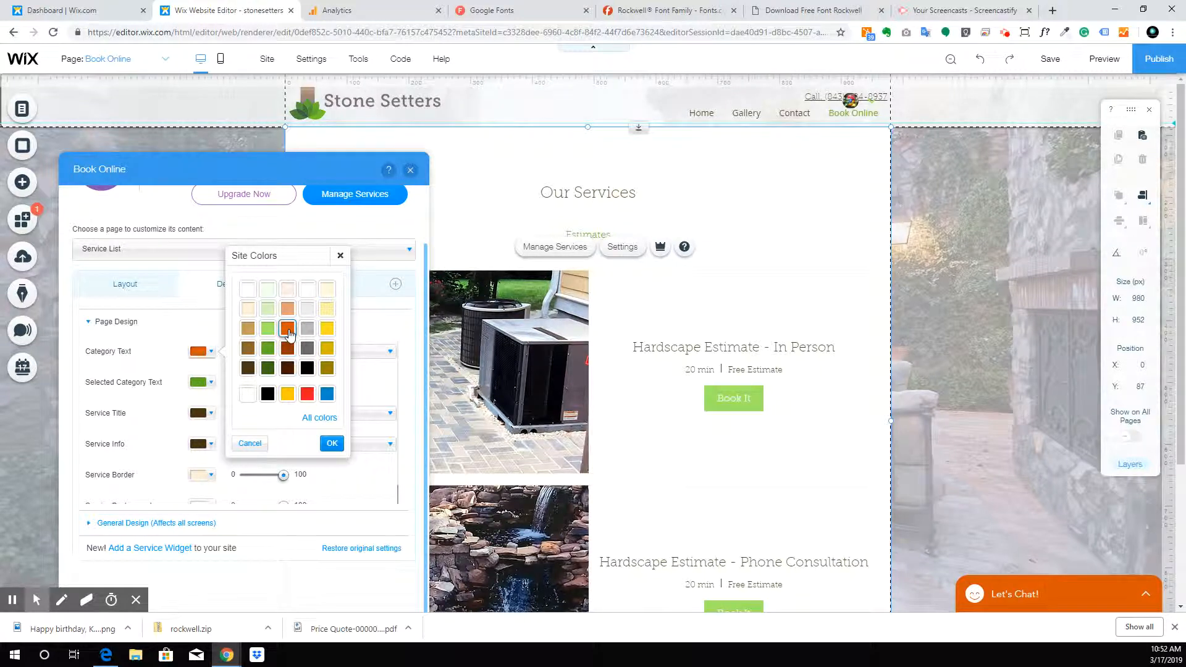
click(202, 382)
click(292, 360)
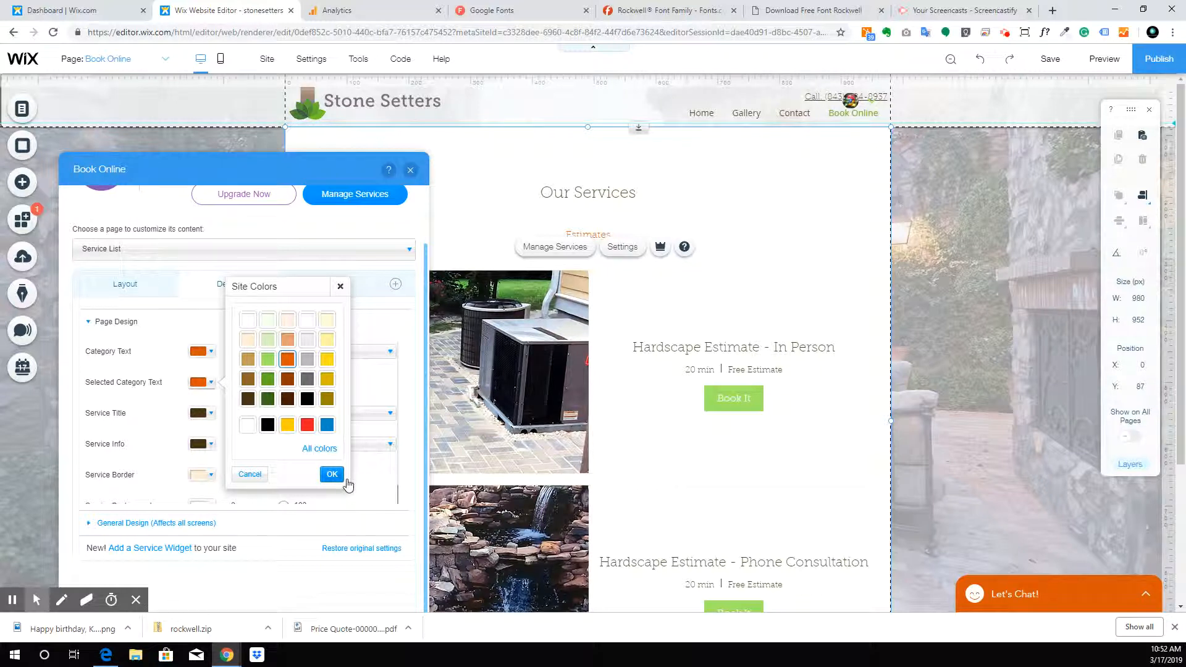
click(343, 480)
Set the button background and link color to orange in the general design that affects all booking screens.
scroll(175, 411, down, 1)
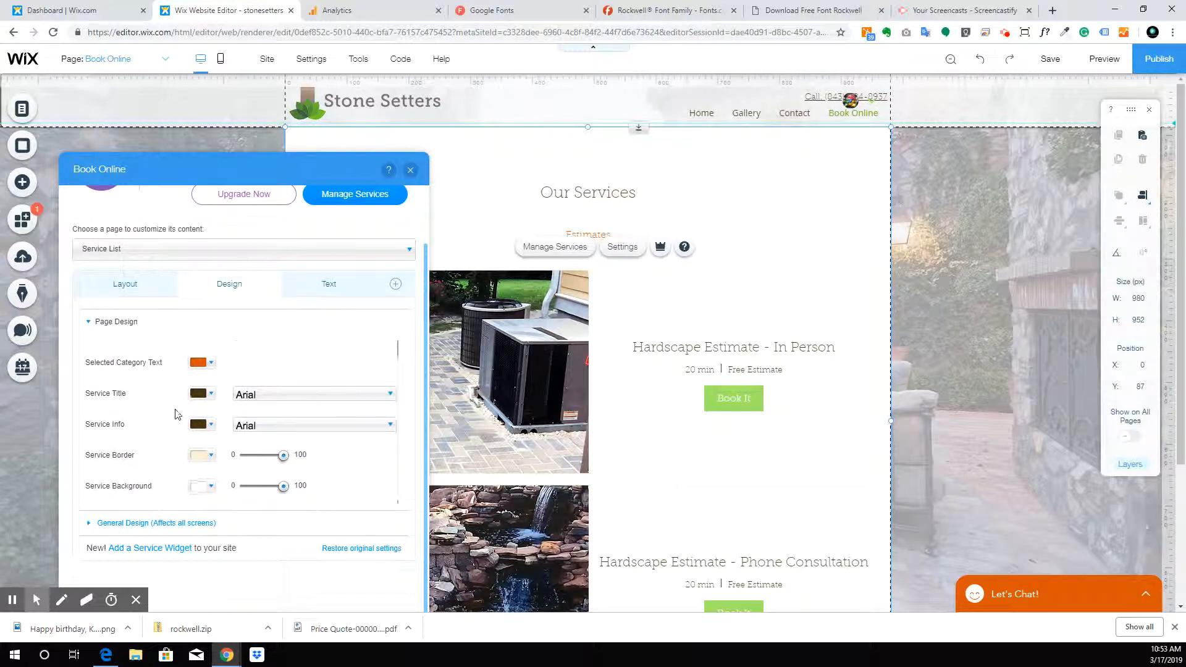
scroll(174, 413, up, 2)
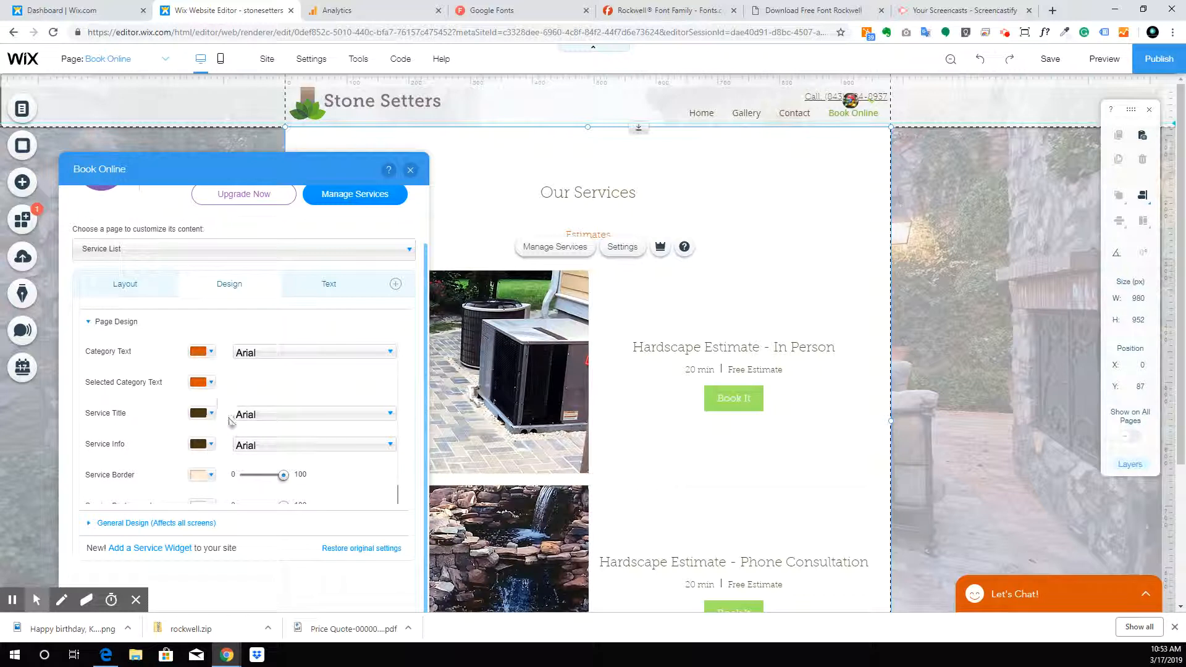
scroll(159, 390, down, 1)
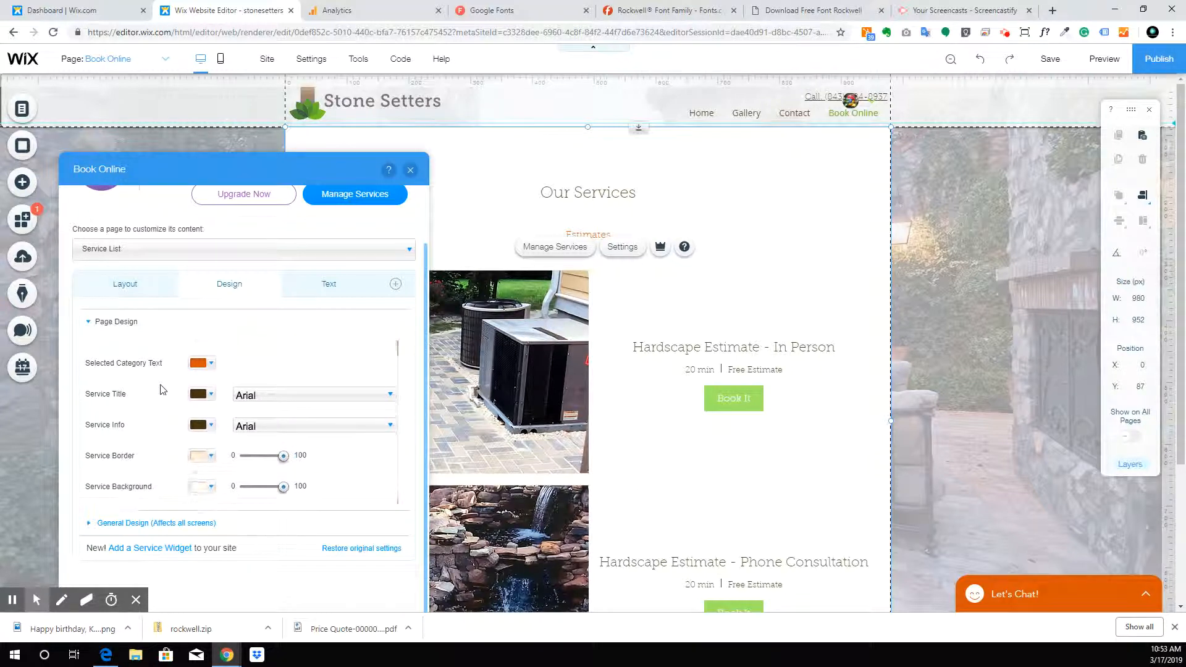
click(134, 523)
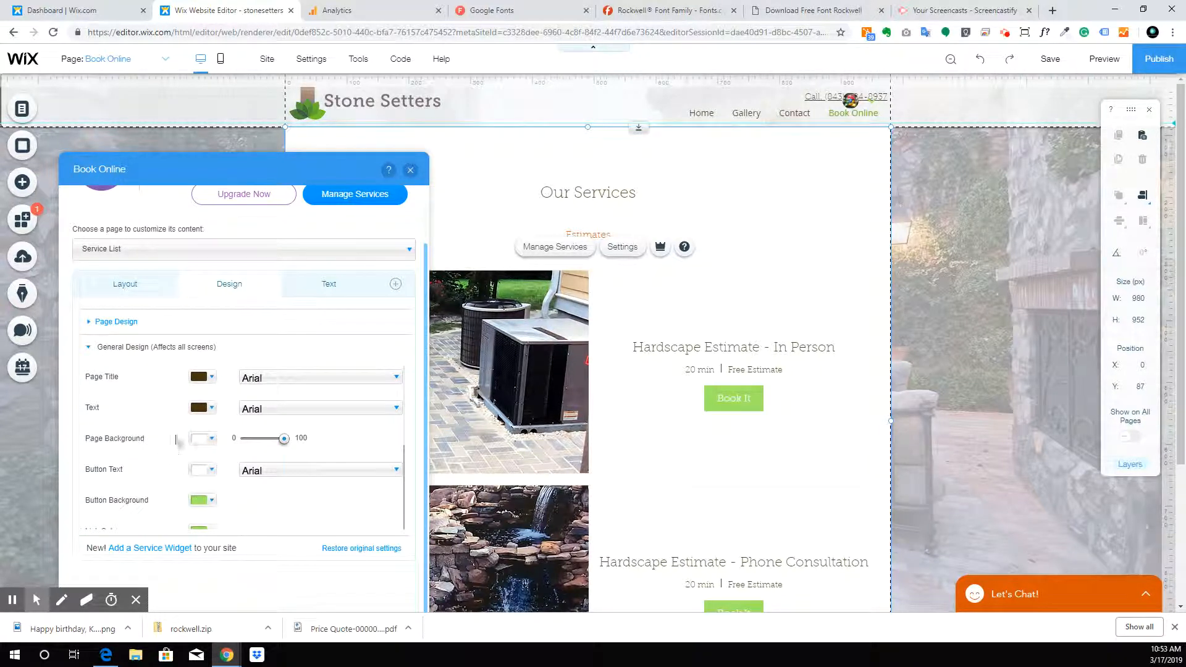
scroll(186, 432, down, 1)
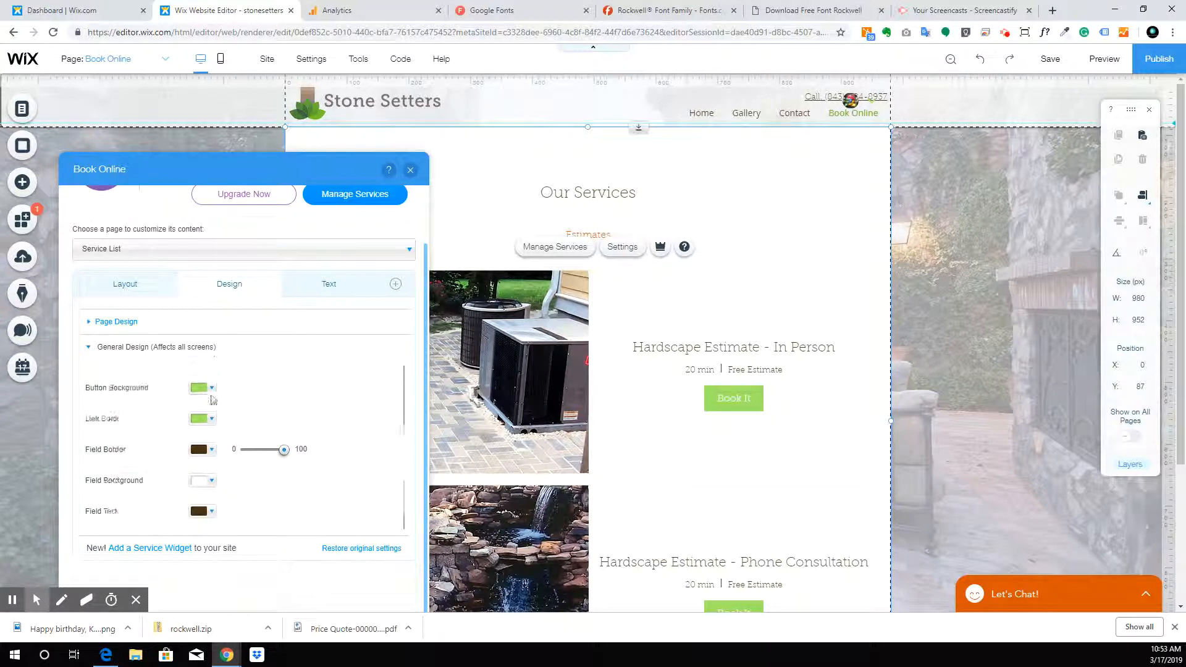
click(211, 477)
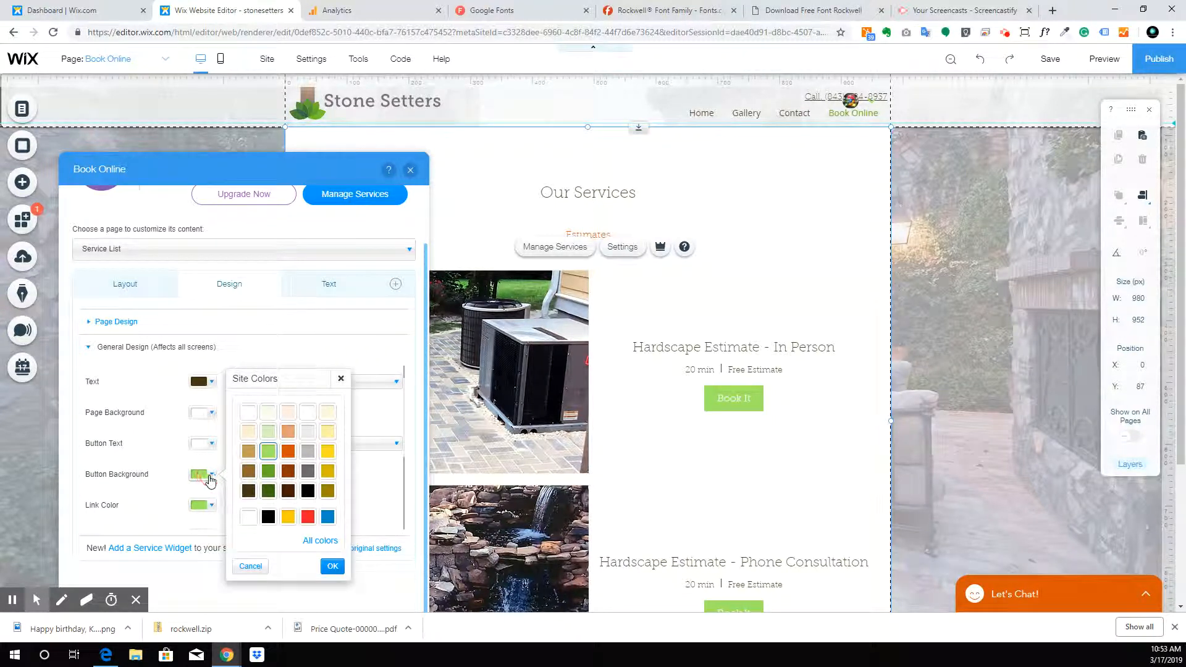
click(288, 451)
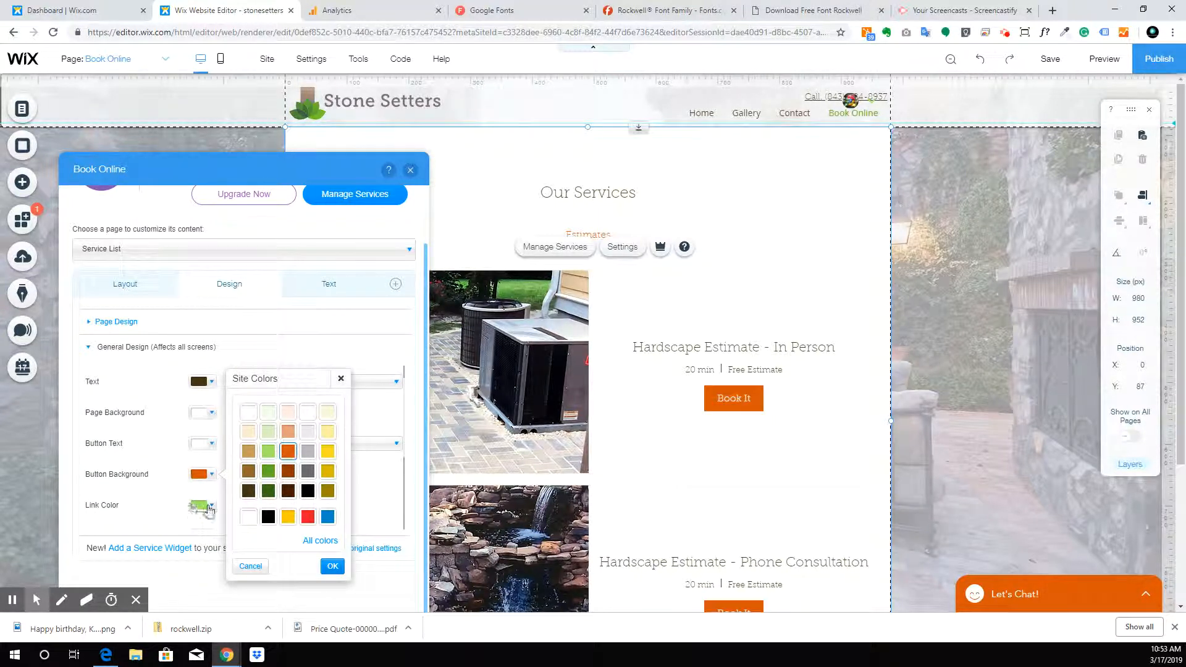
click(210, 505)
click(288, 482)
scroll(193, 497, down, 2)
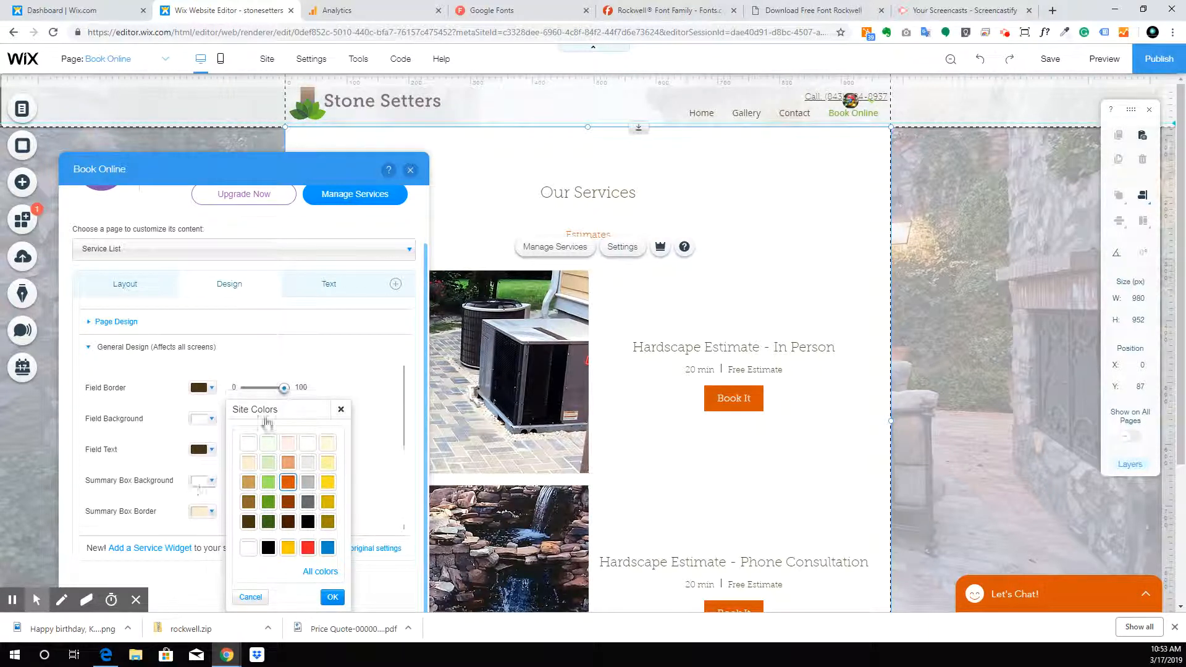
click(341, 409)
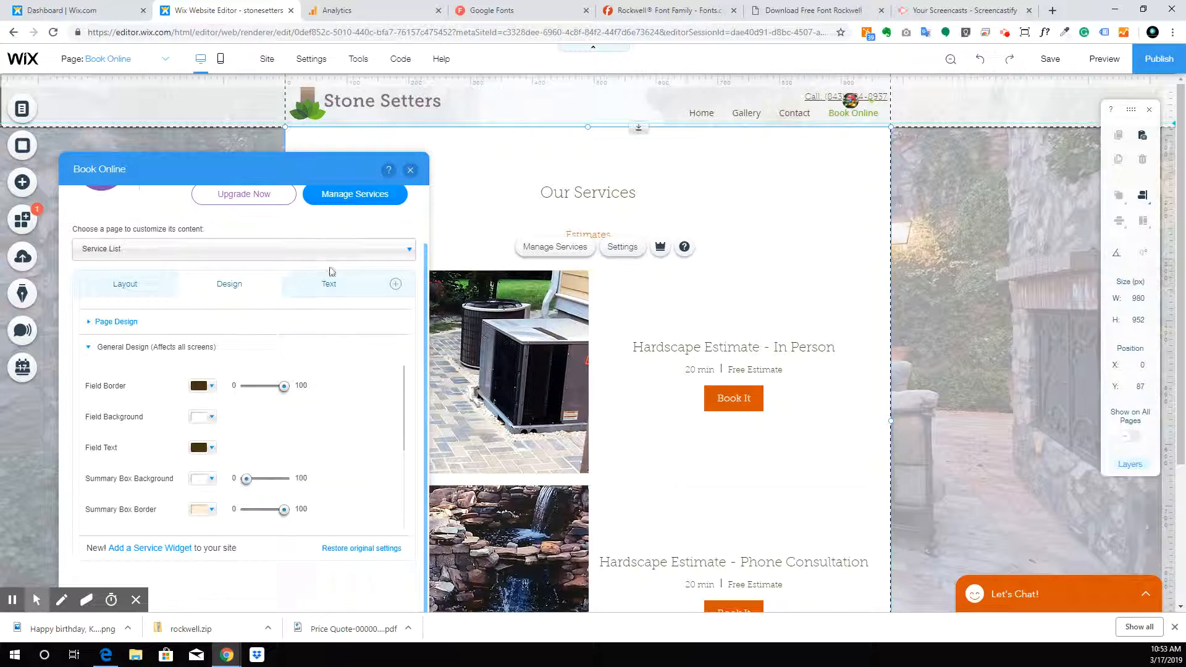
Set the service list's page title to "Schedule A Consultation", correcting the spelling, and close the Book Online settings.
click(337, 287)
click(266, 318)
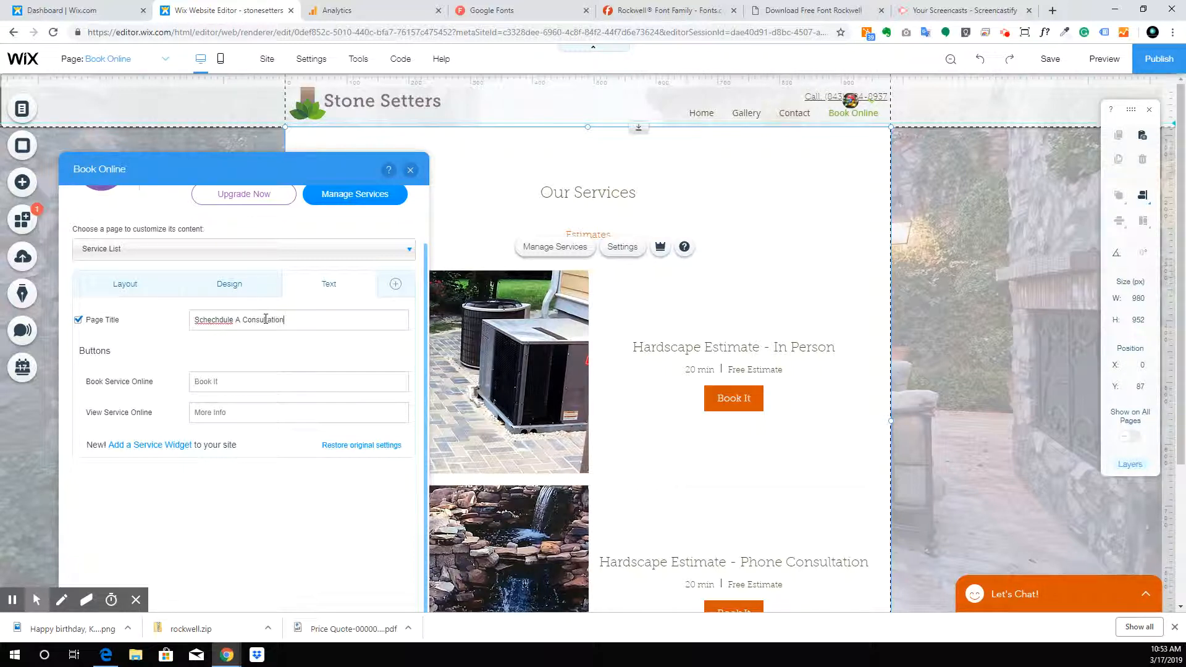
right_click(210, 322)
click(283, 334)
click(239, 350)
click(284, 382)
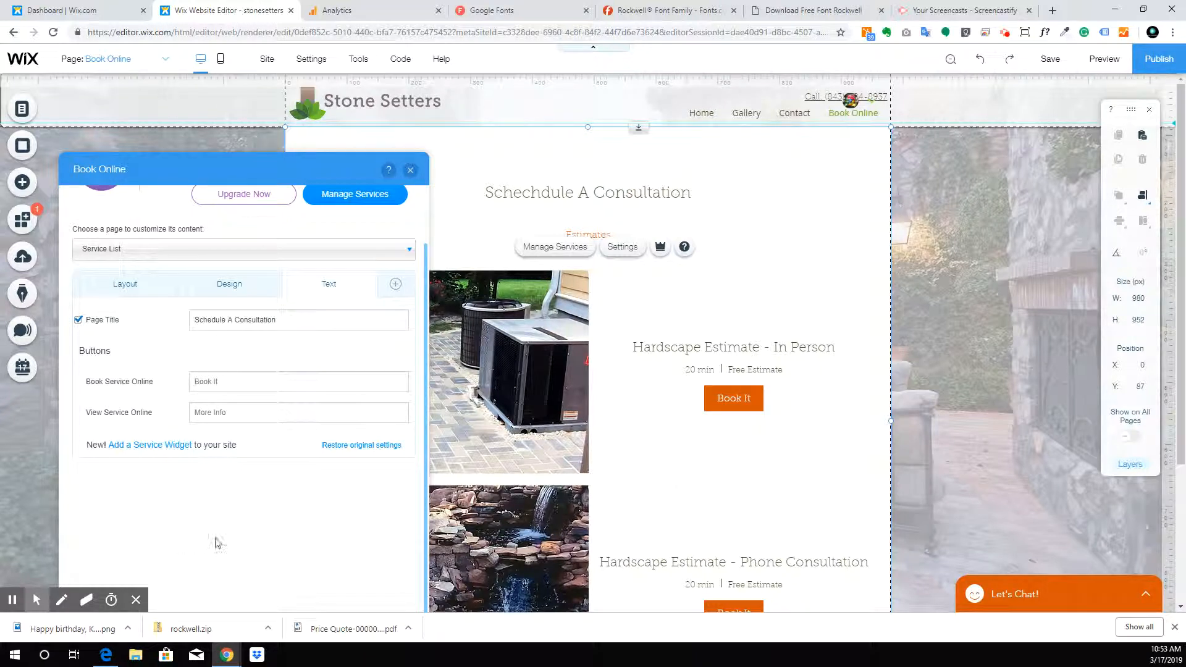
scroll(267, 223, up, 3)
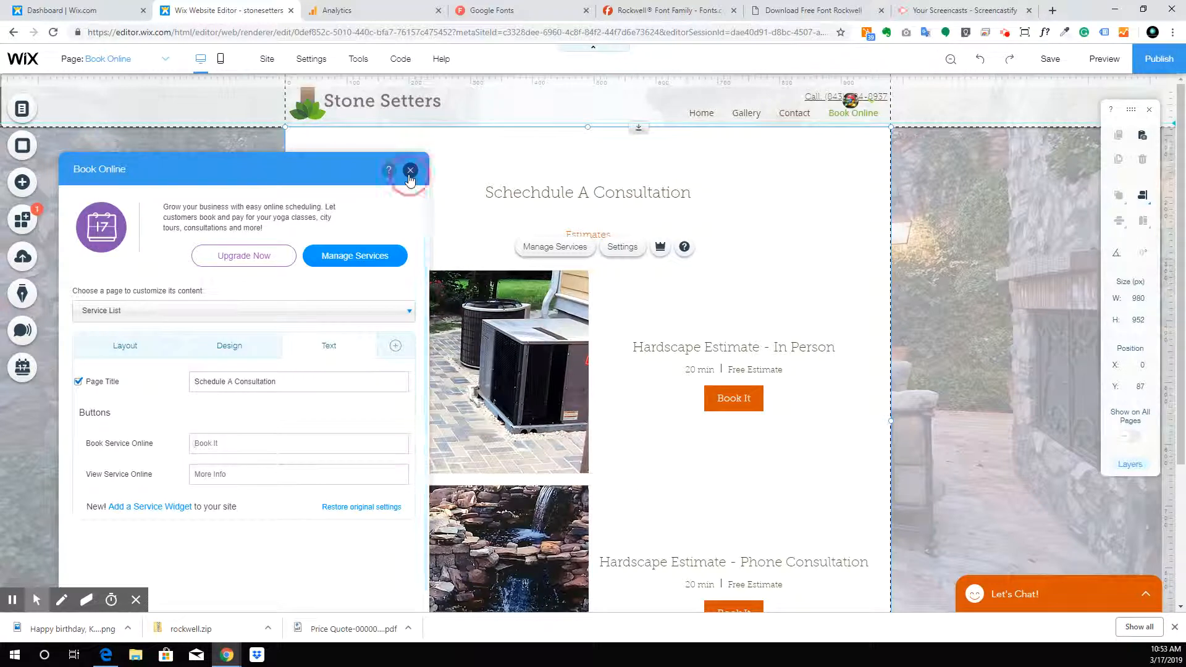
click(410, 169)
Look over the restyled Book Online page and move the booking section up slightly to a Y position of 80.
scroll(845, 265, down, 3)
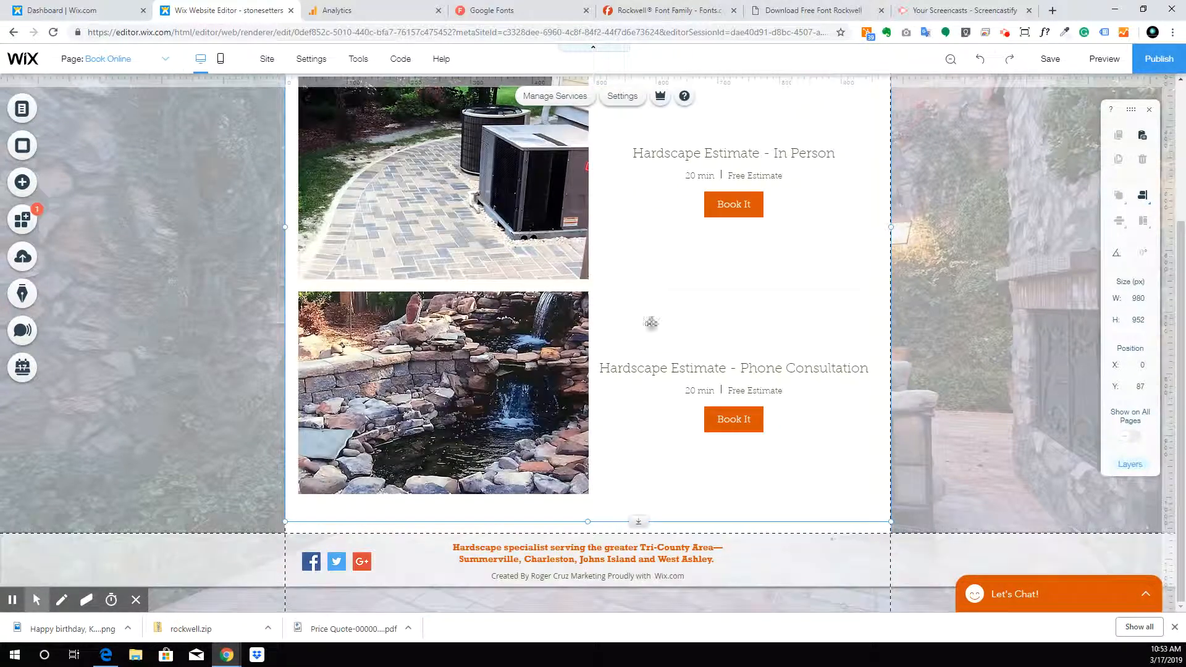
scroll(668, 344, up, 3)
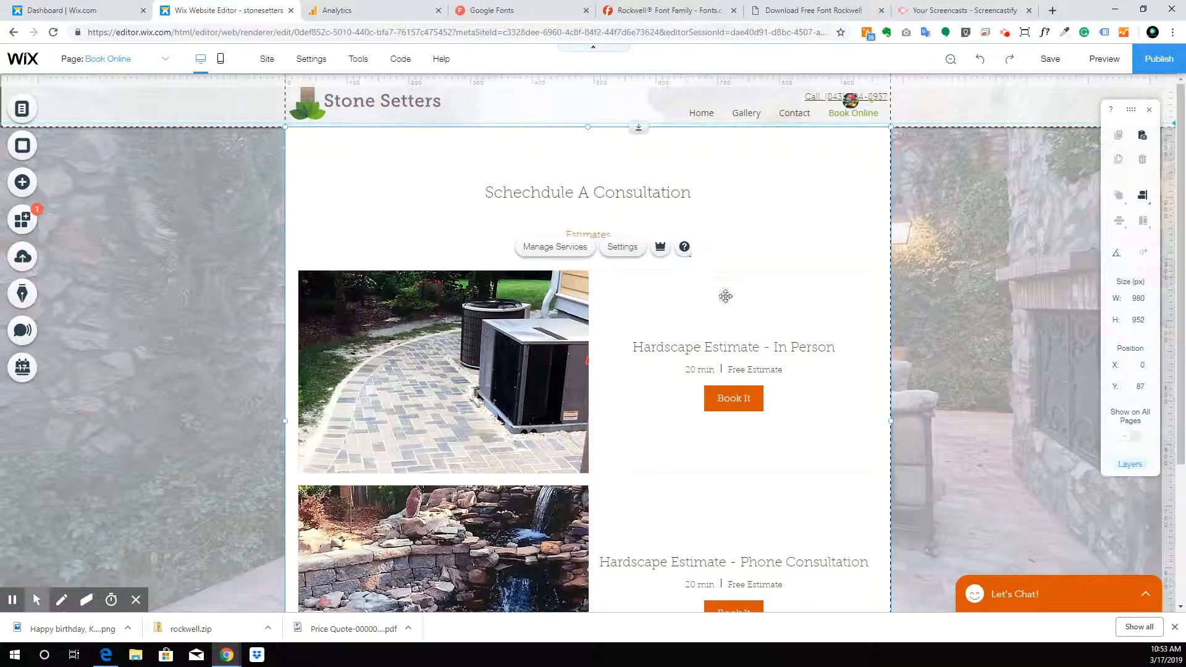
drag(615, 160, 618, 158)
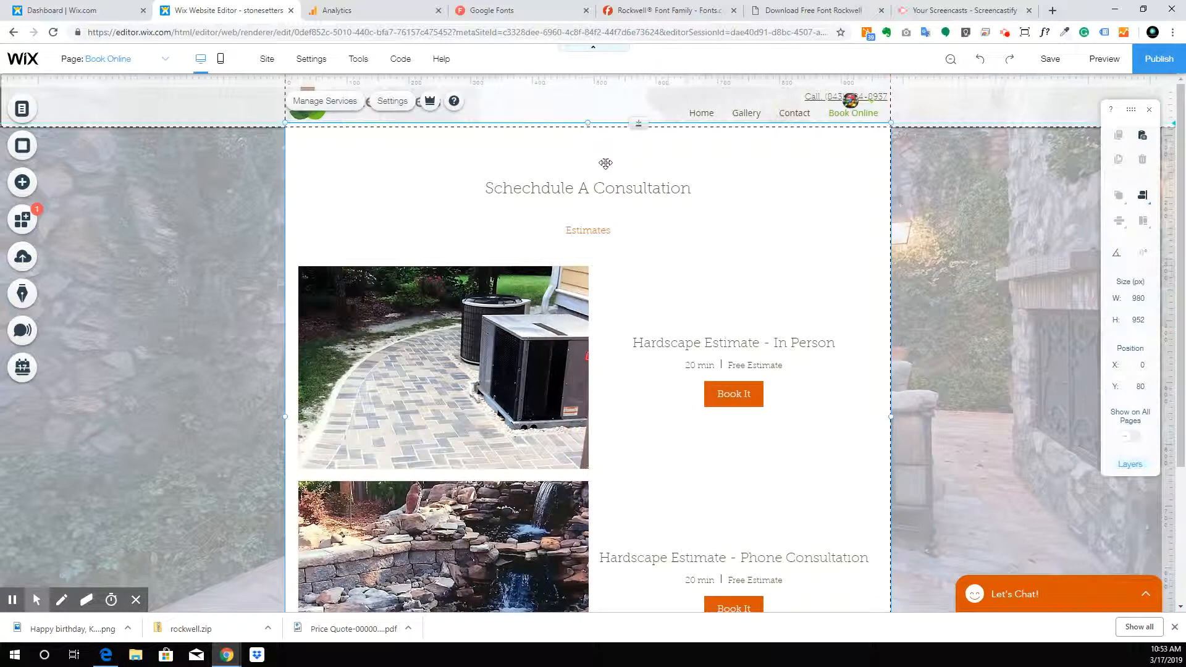
click(222, 179)
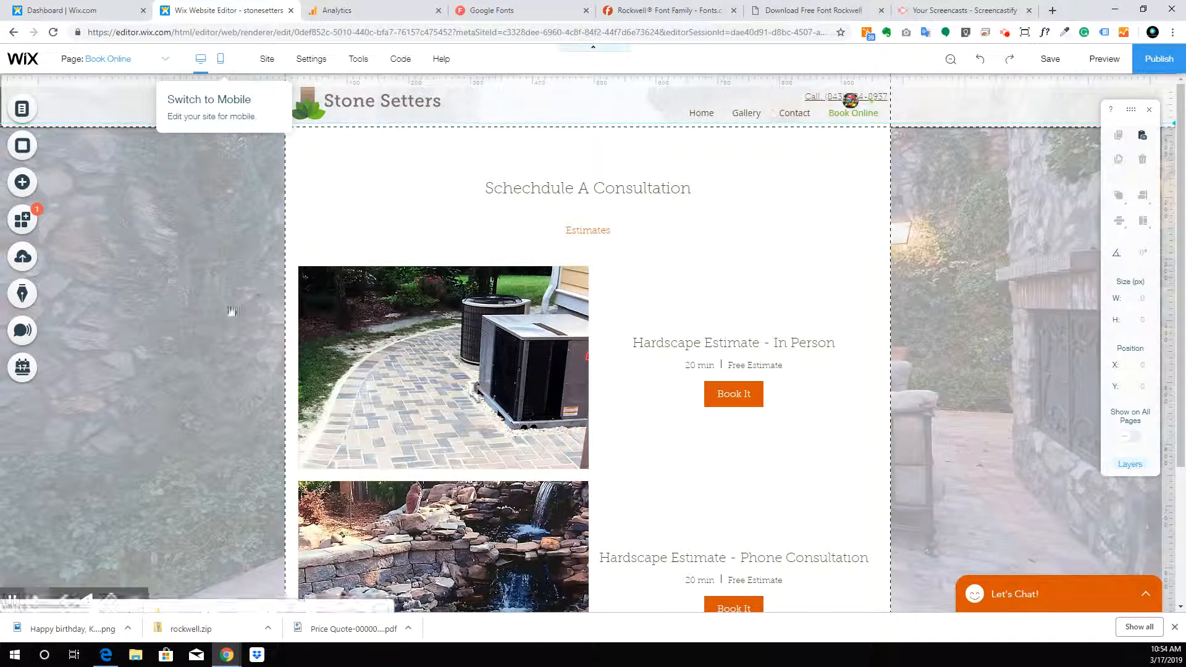
Switch to the mobile view and check the layouts of the Book Online and Contact pages.
click(220, 59)
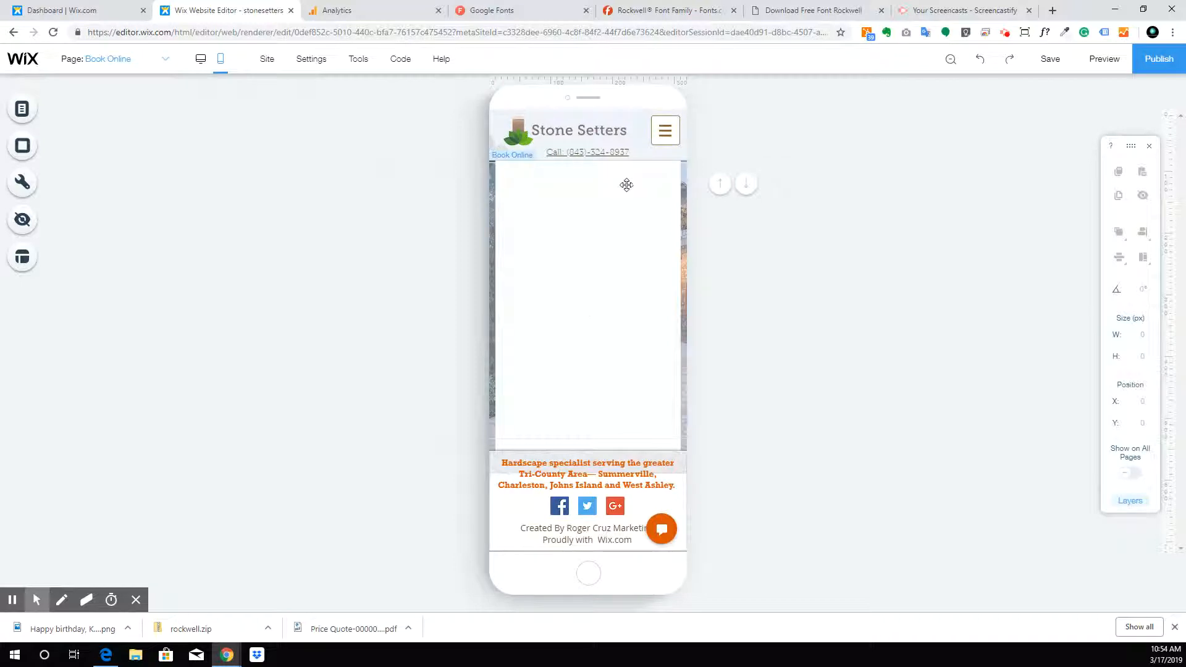
click(592, 243)
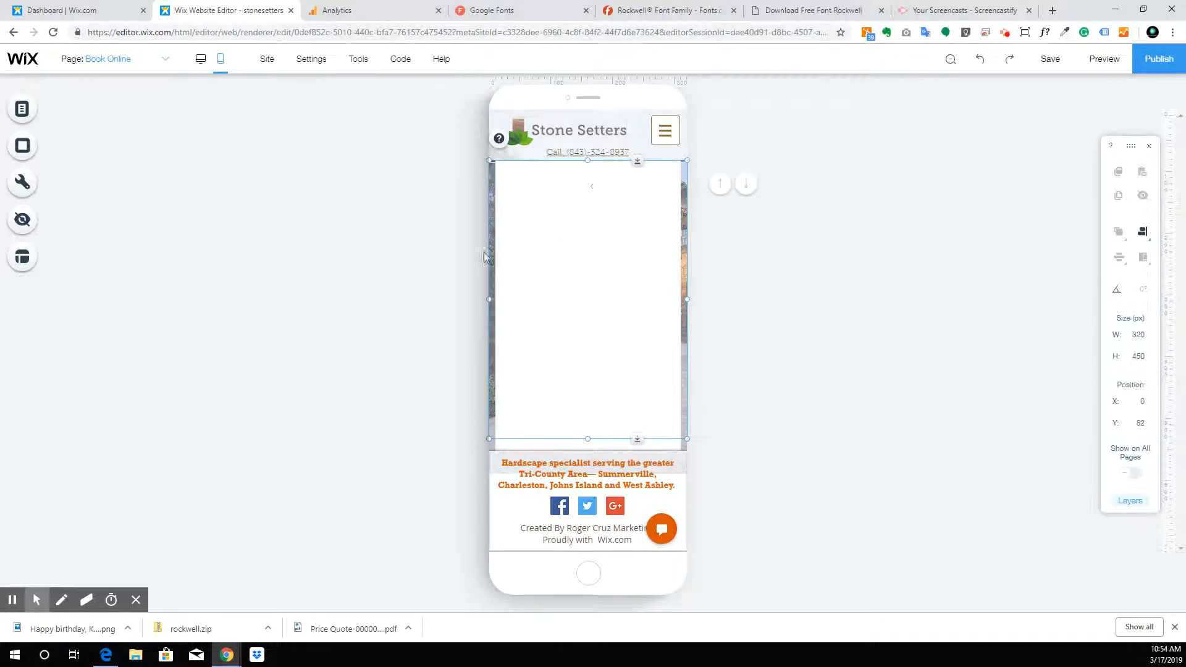
click(164, 60)
click(106, 154)
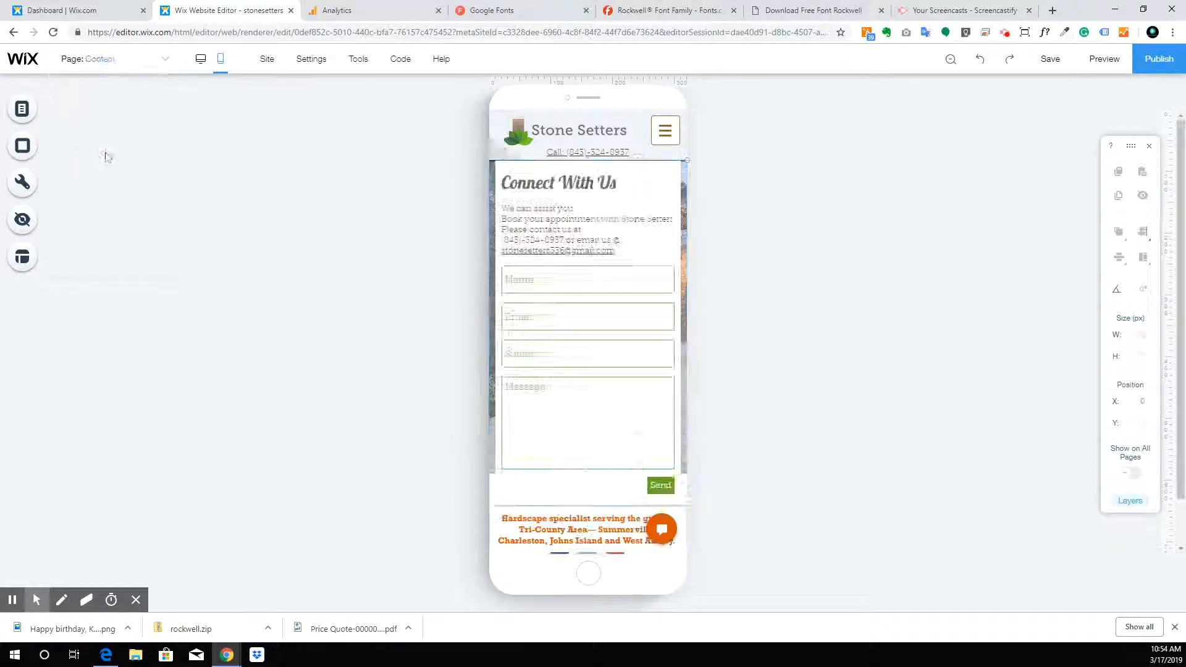
scroll(522, 267, down, 2)
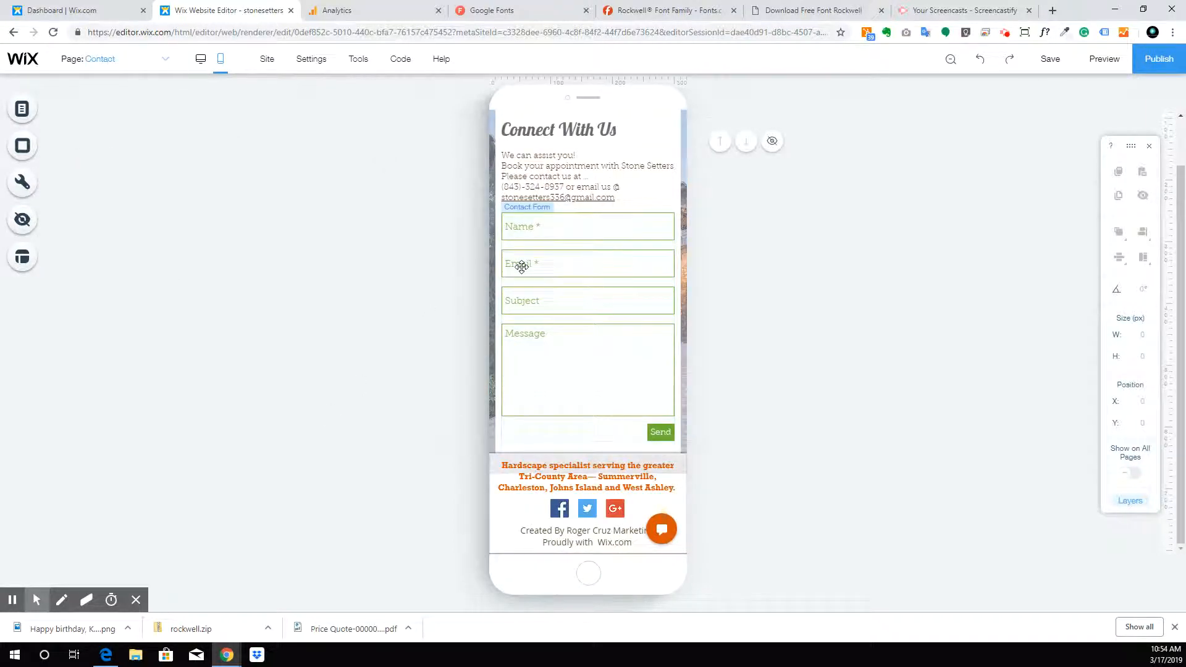
scroll(521, 267, up, 2)
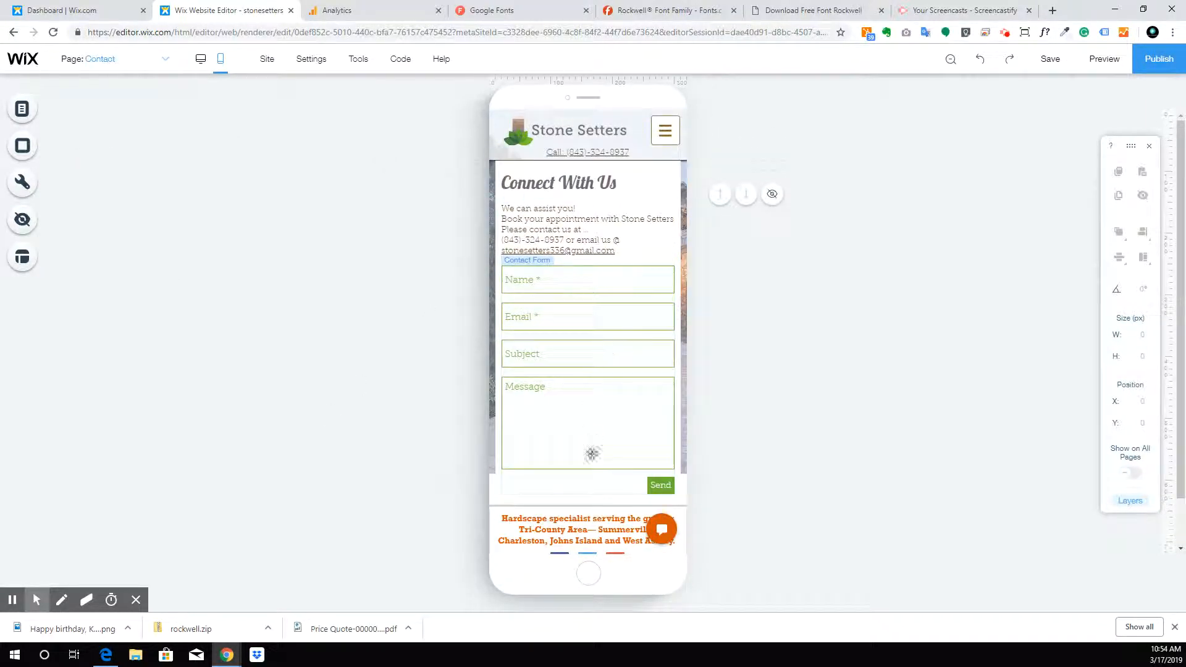
scroll(555, 297, down, 1)
scroll(556, 258, up, 1)
Examine the Proposal page's form from start to end in its mobile layout.
click(134, 59)
click(139, 146)
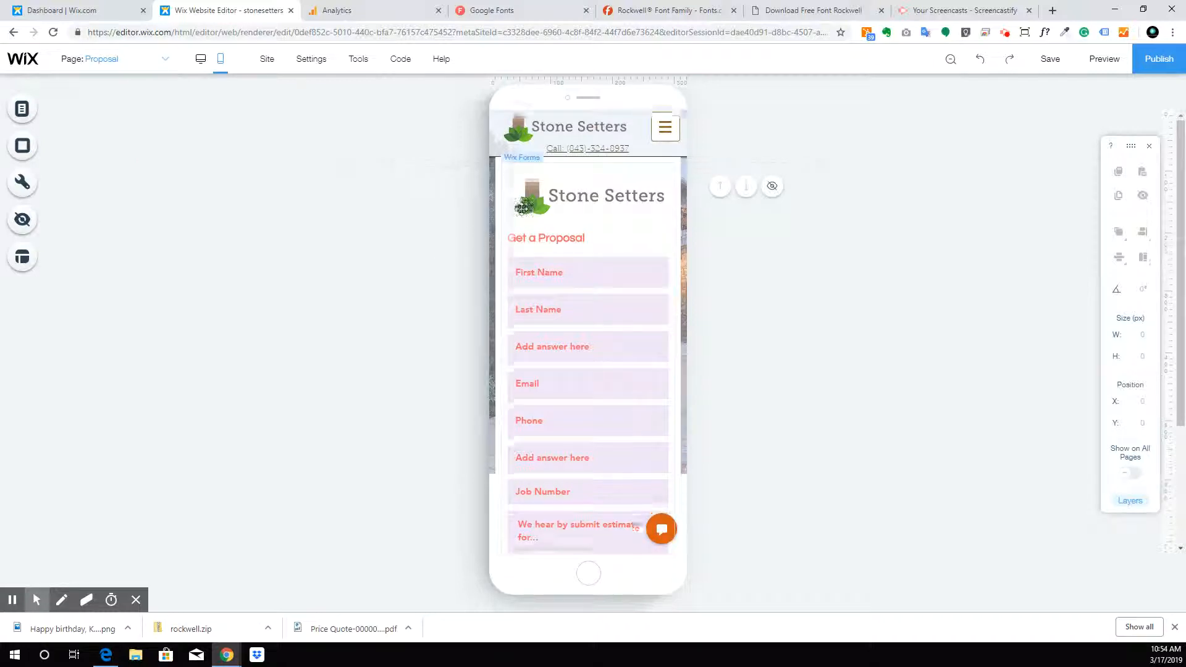
scroll(522, 207, down, 3)
scroll(522, 208, up, 3)
scroll(522, 208, down, 3)
scroll(522, 208, up, 3)
scroll(525, 201, down, 3)
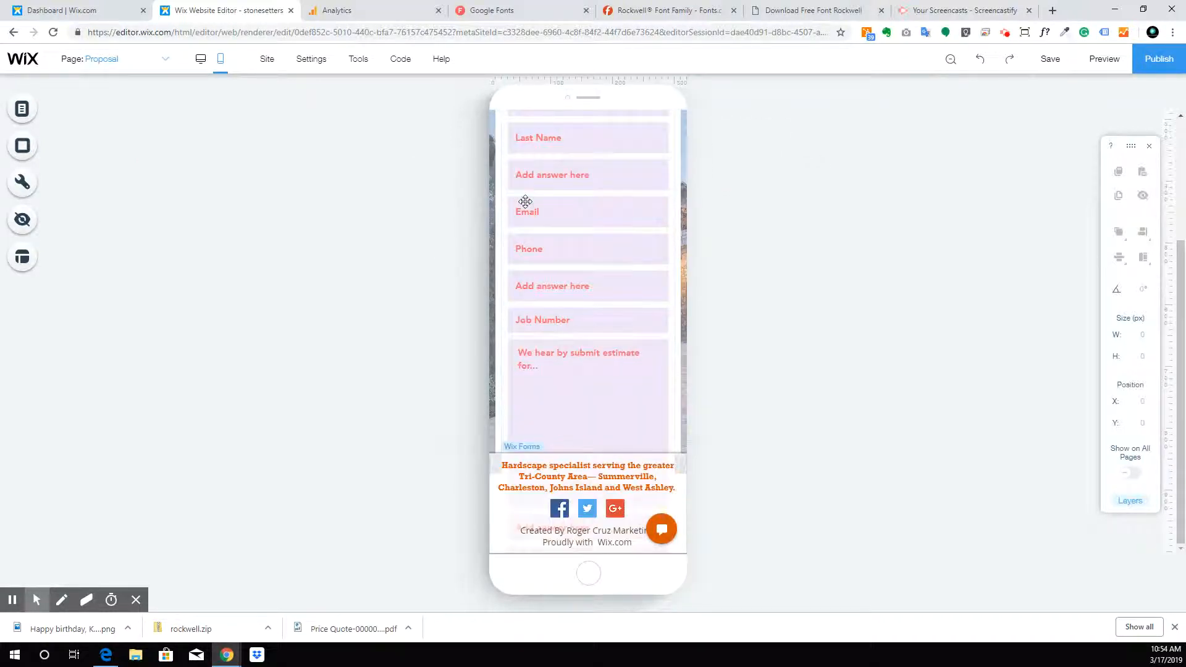
scroll(525, 201, up, 3)
Switch to the Gallery page and look over both image grids in its mobile layout.
click(160, 58)
click(69, 124)
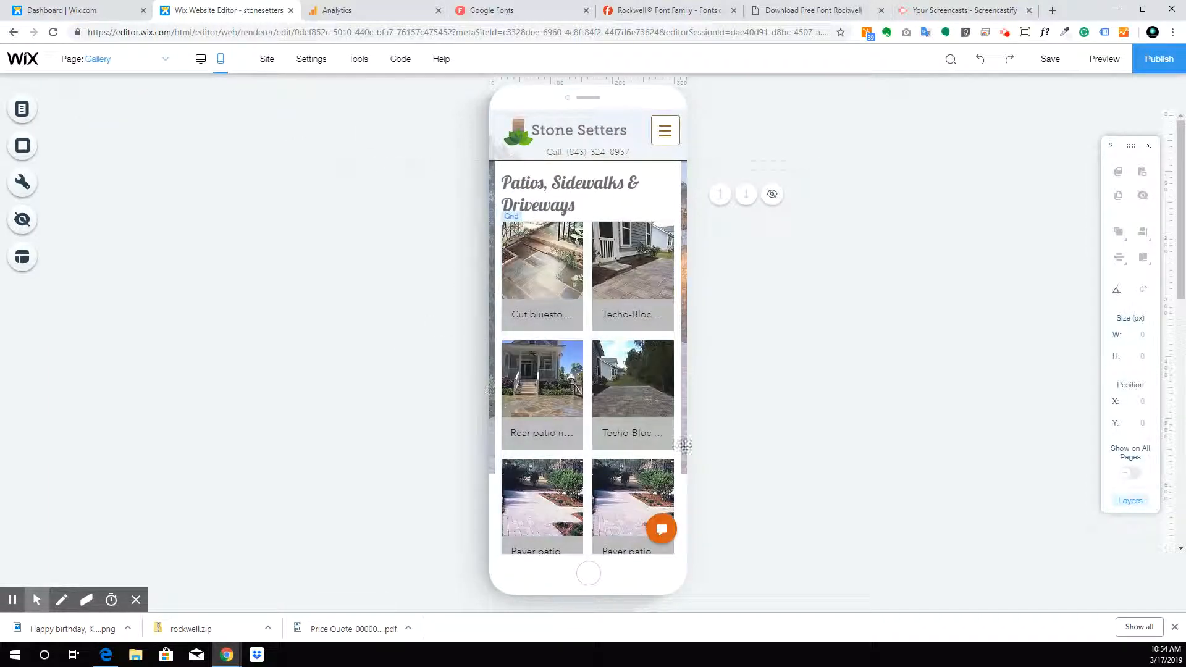
scroll(559, 267, down, 5)
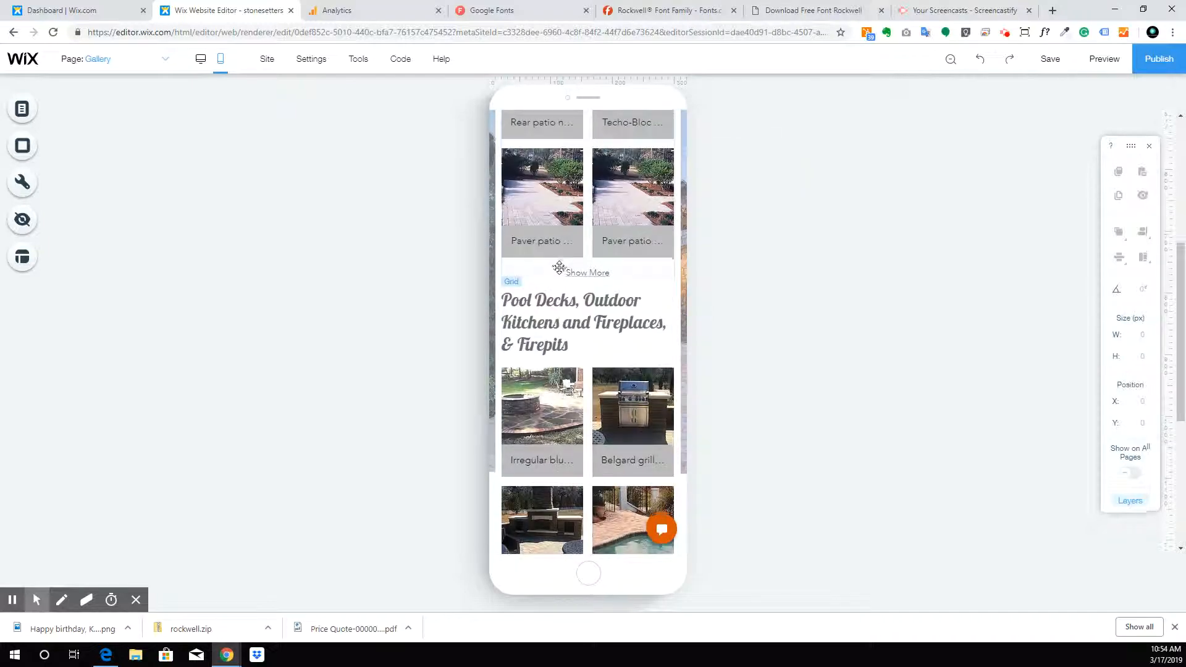
scroll(559, 267, down, 5)
scroll(559, 249, up, 10)
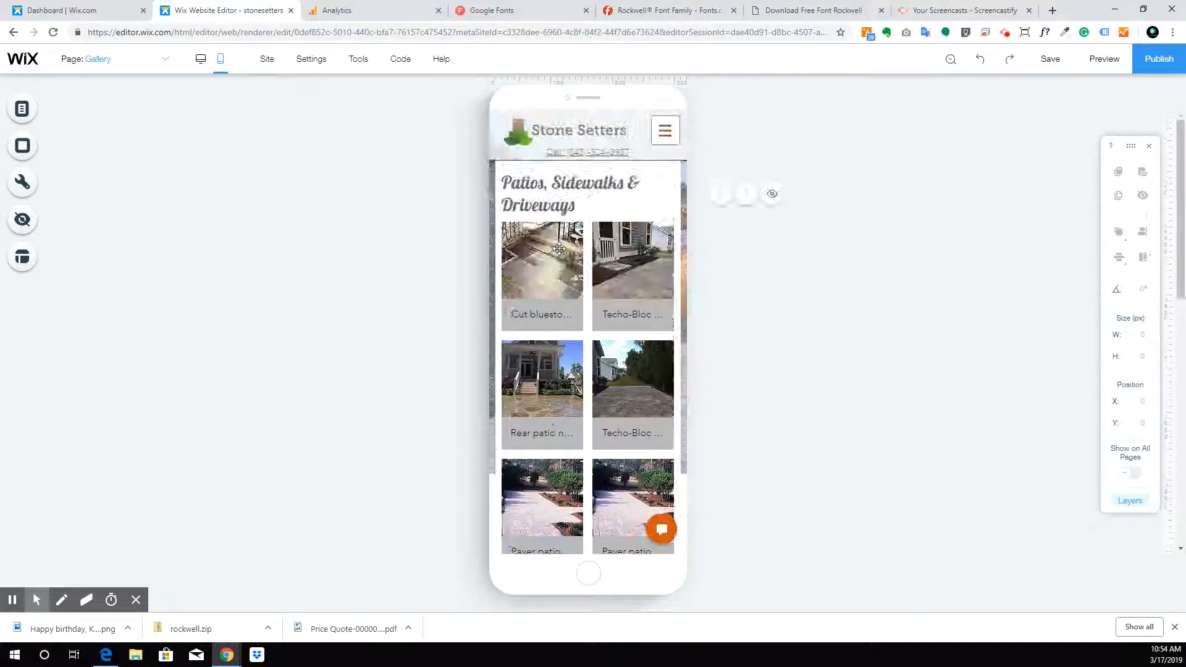
scroll(559, 249, down, 5)
scroll(559, 249, up, 5)
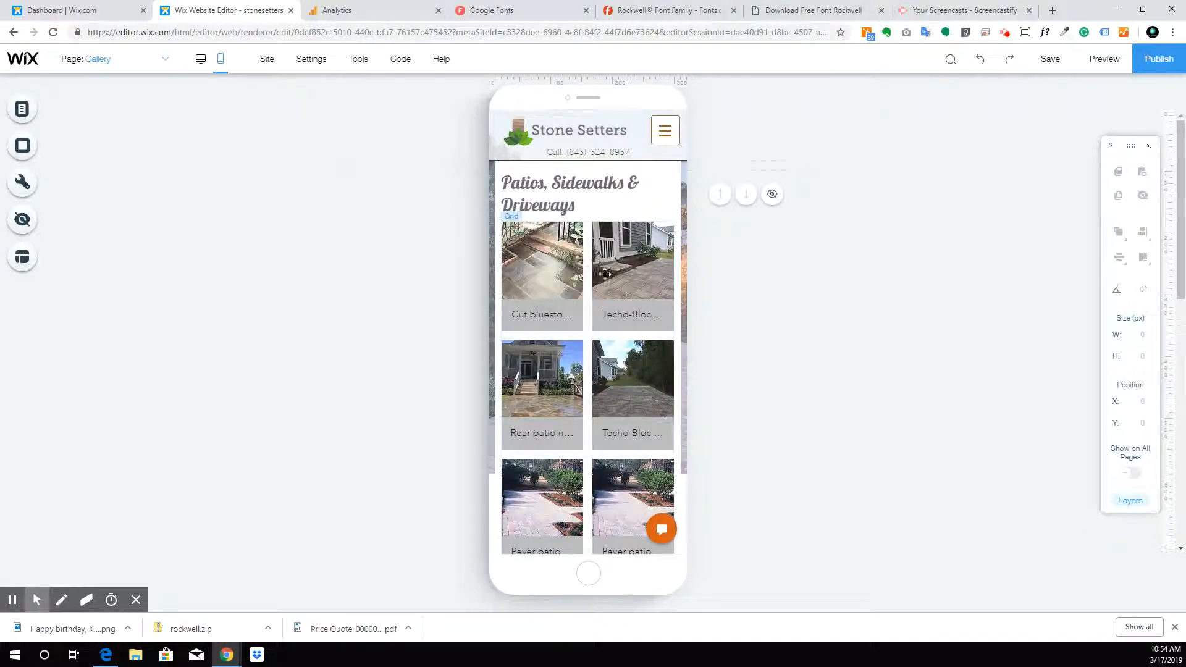
Set the Patios, Sidewalks & Driveways grid to show 1 extra row at a time and recheck its settings.
click(573, 264)
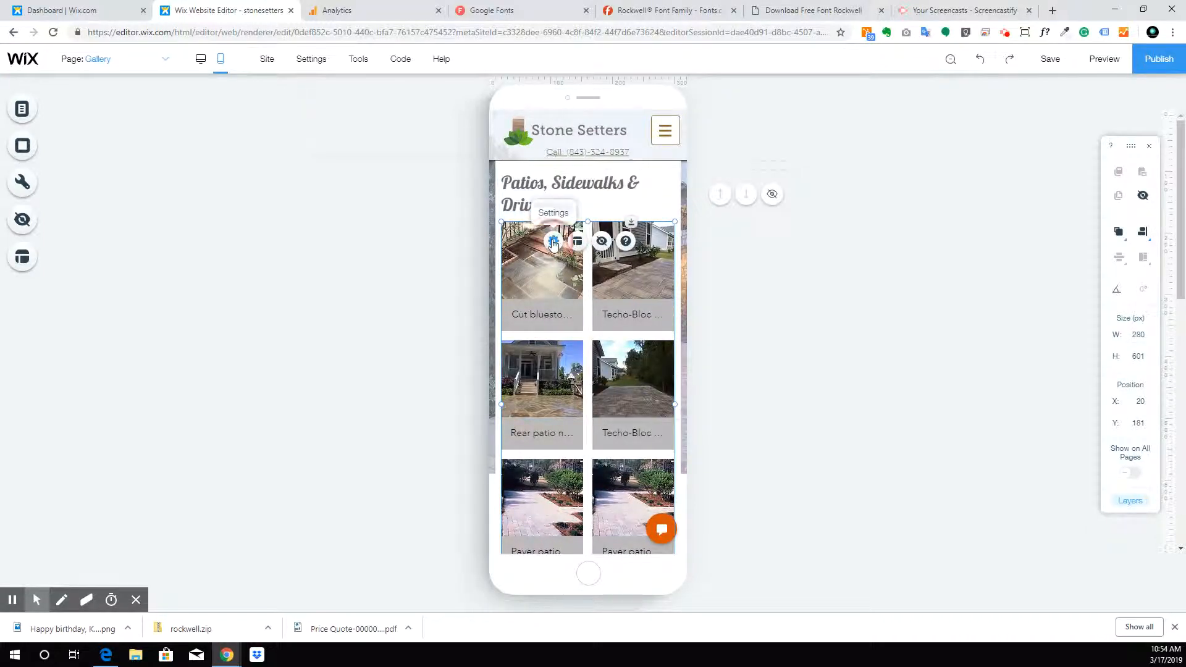
click(552, 241)
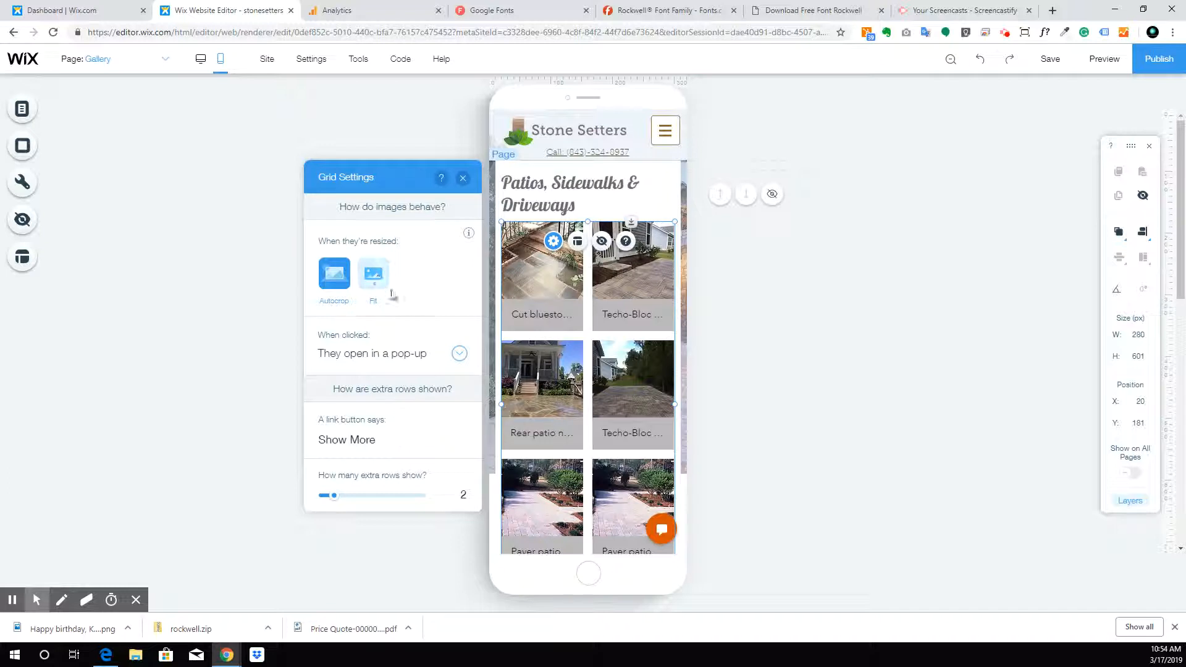
drag(335, 496, 324, 497)
click(463, 178)
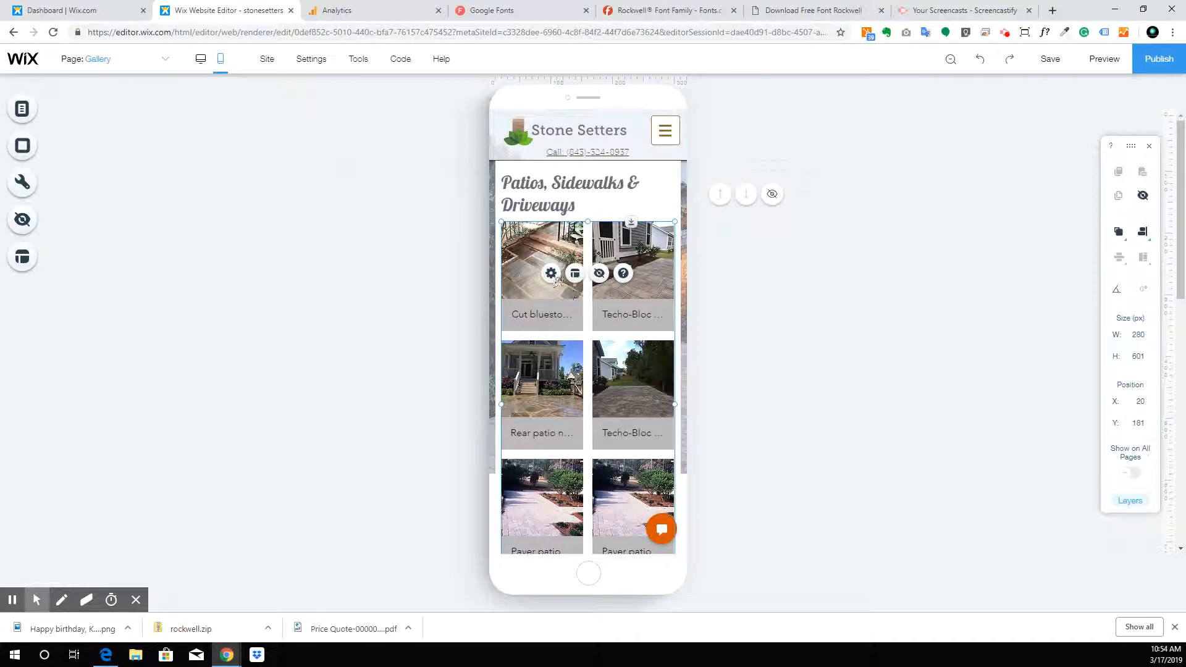
click(551, 273)
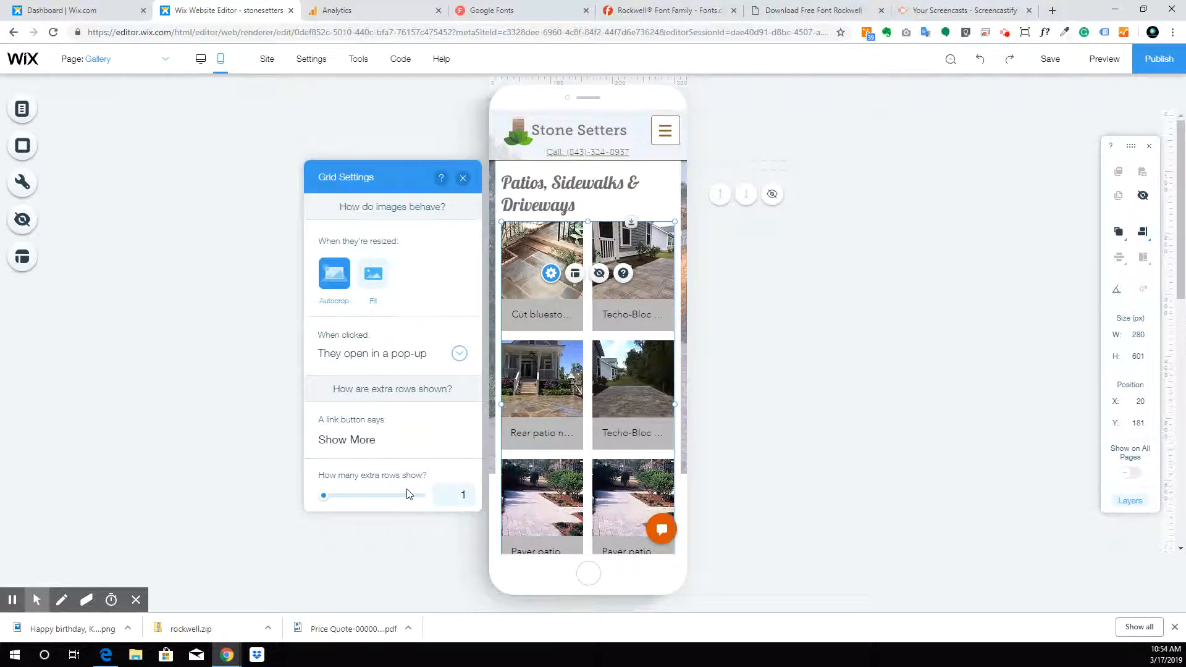
click(364, 439)
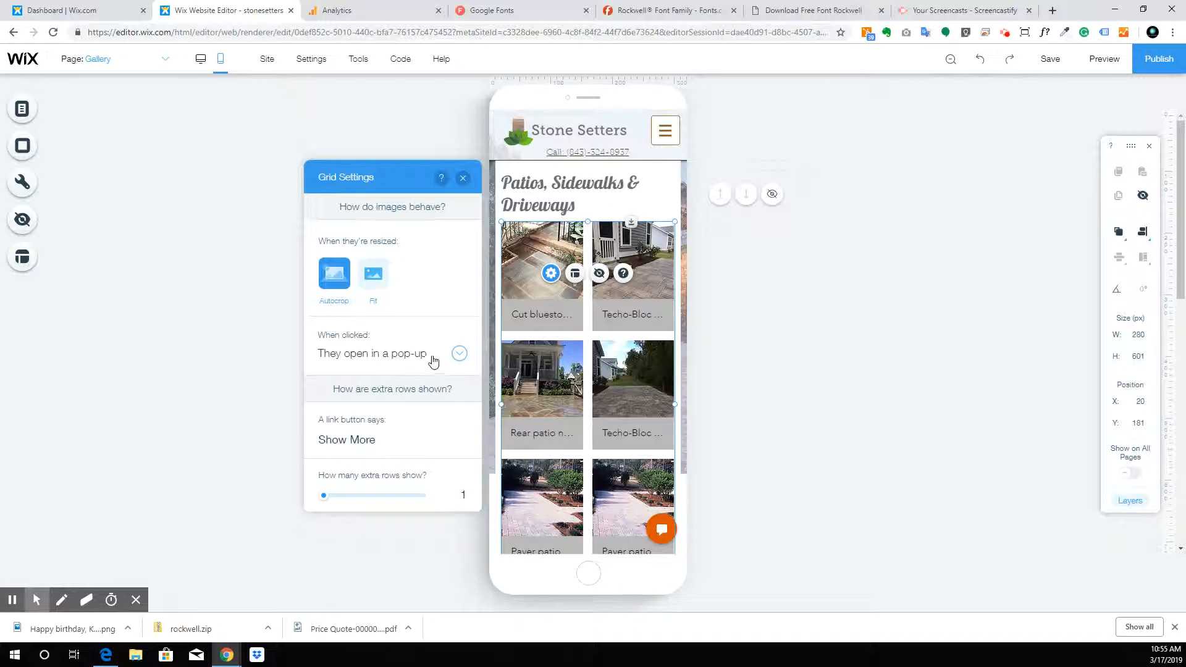
Compare the two mobile gallery grids, checking the Show More link, section headings and spacing down to the footer.
scroll(565, 312, down, 10)
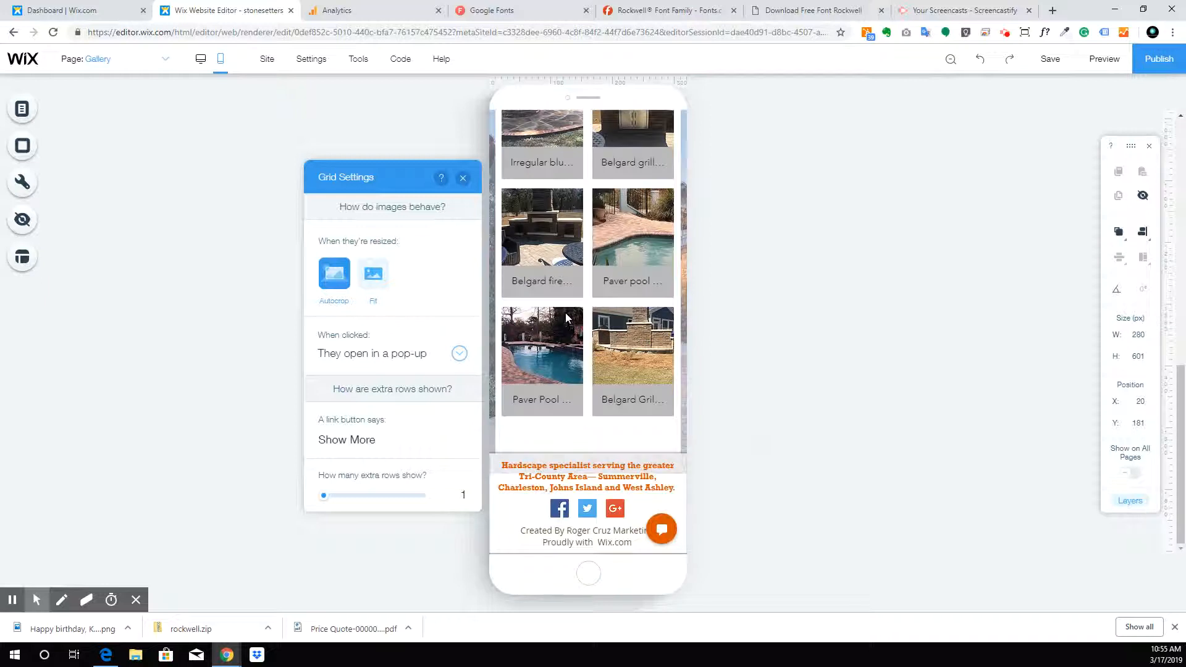
click(566, 312)
scroll(565, 312, up, 6)
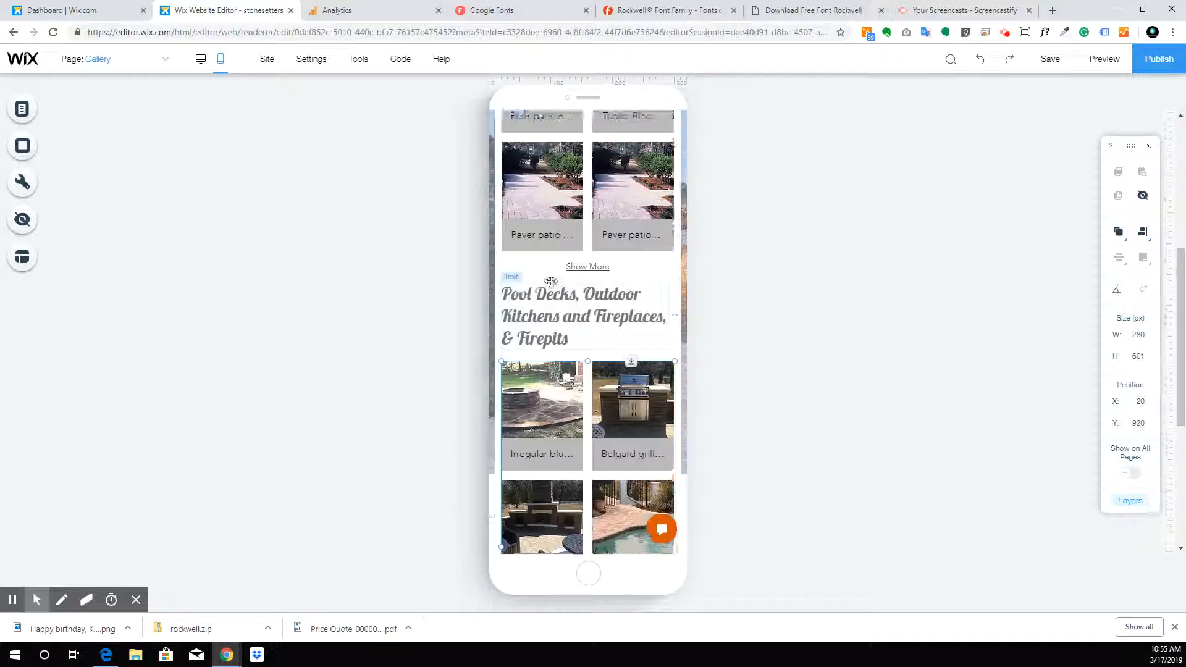
scroll(590, 334, up, 5)
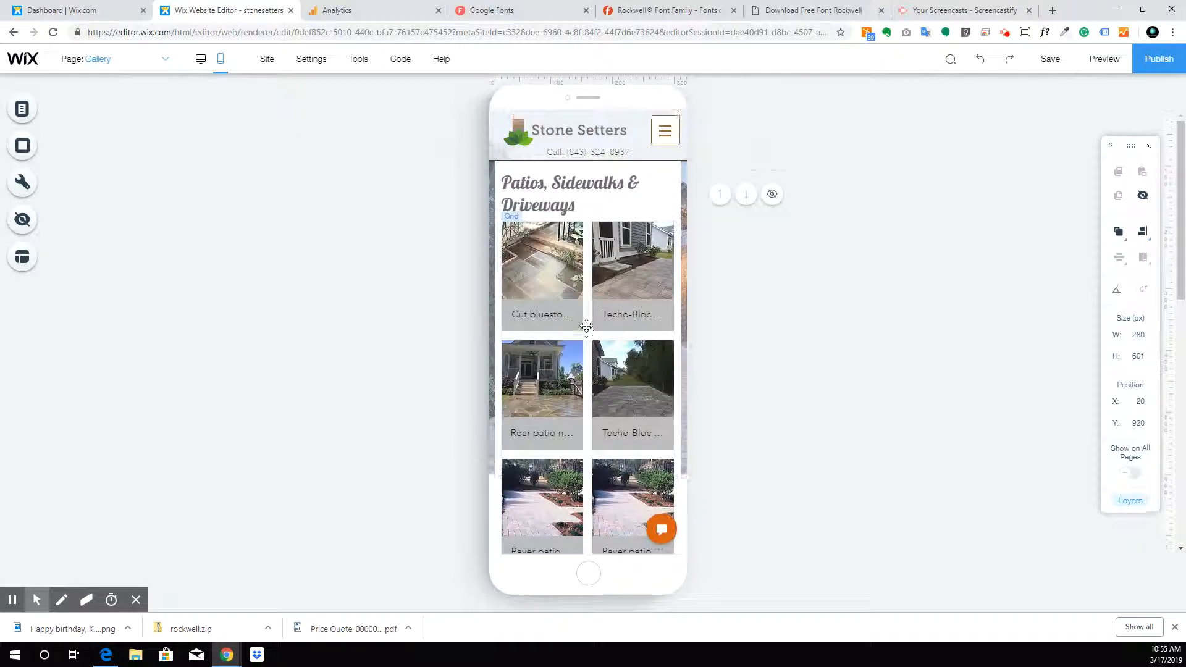
scroll(586, 326, down, 10)
click(454, 281)
scroll(578, 247, up, 10)
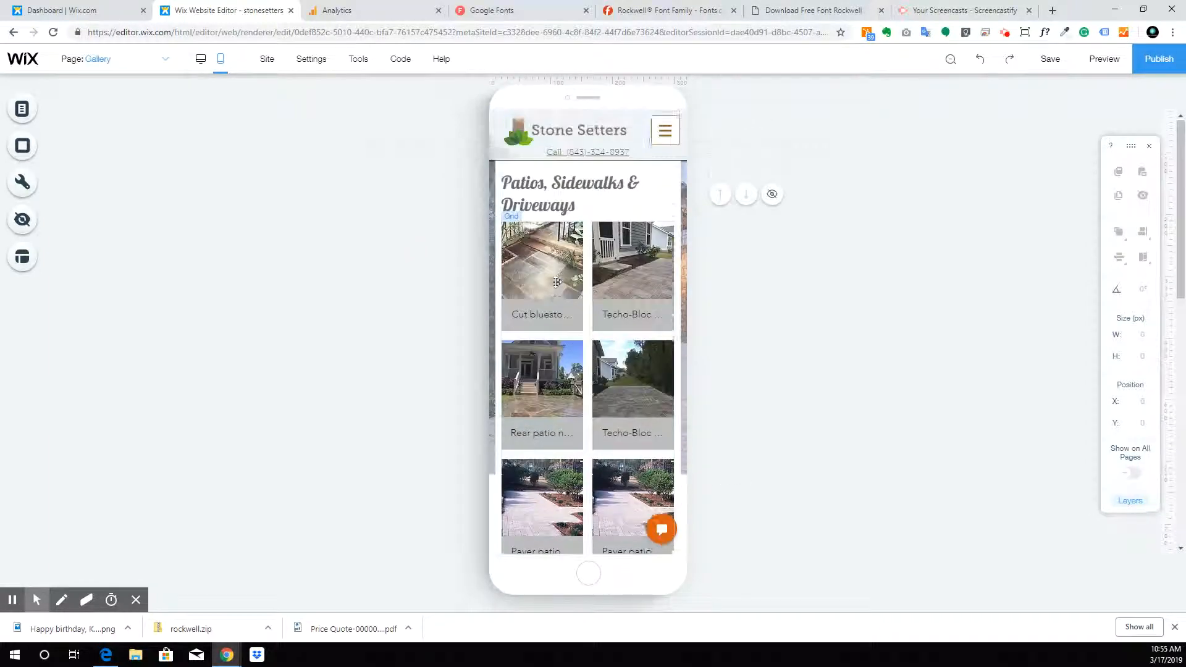
scroll(575, 337, down, 4)
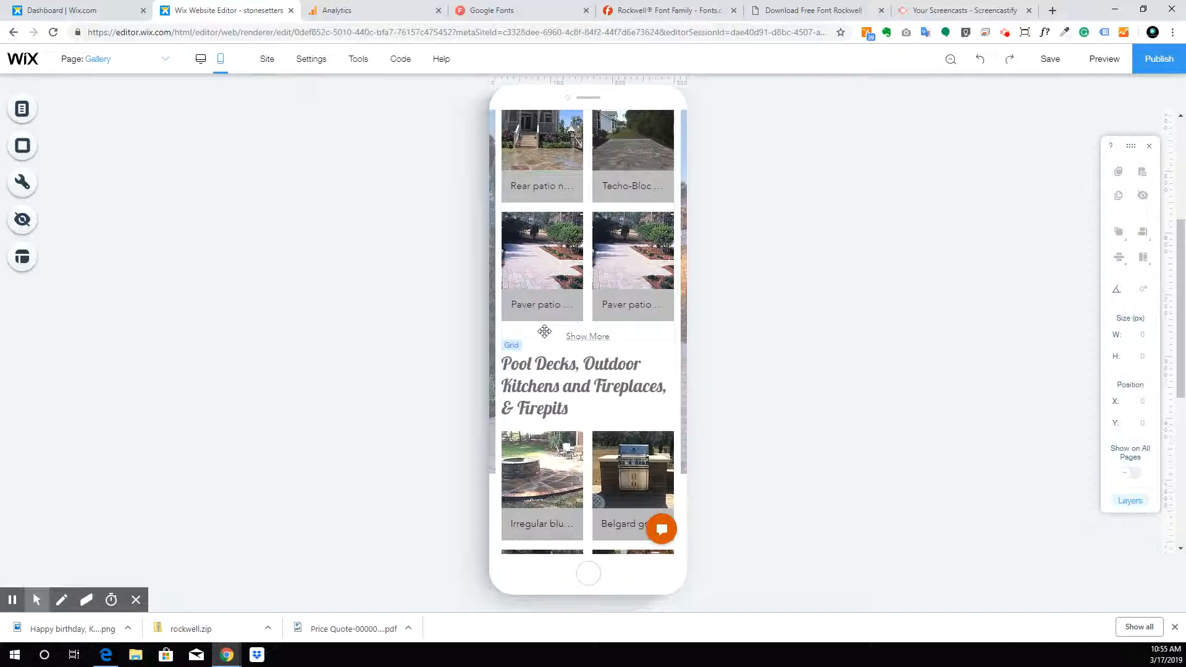
scroll(581, 352, down, 7)
scroll(596, 248, up, 4)
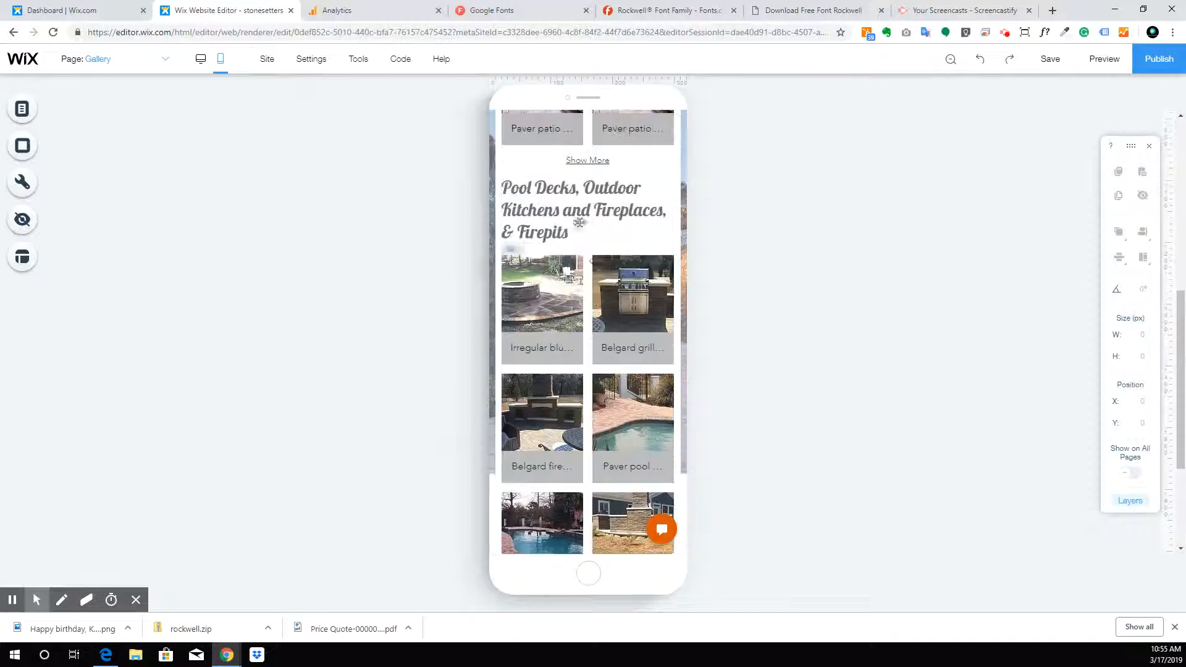
scroll(624, 333, up, 6)
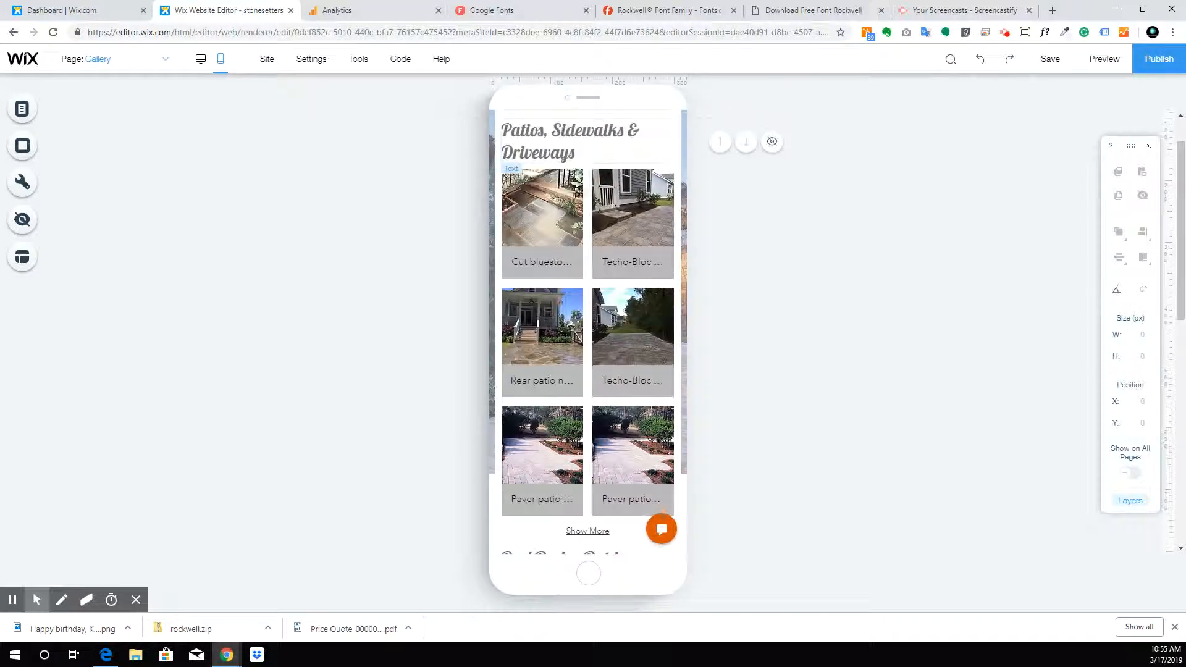
scroll(627, 346, up, 2)
scroll(593, 333, down, 8)
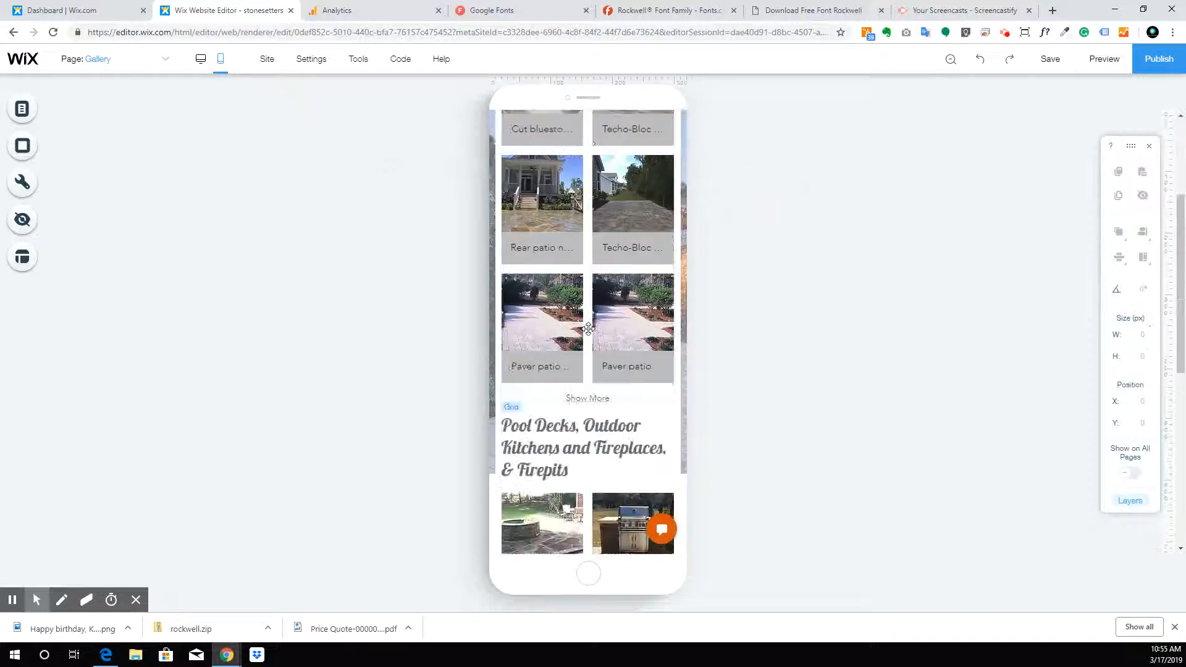
scroll(588, 330, up, 10)
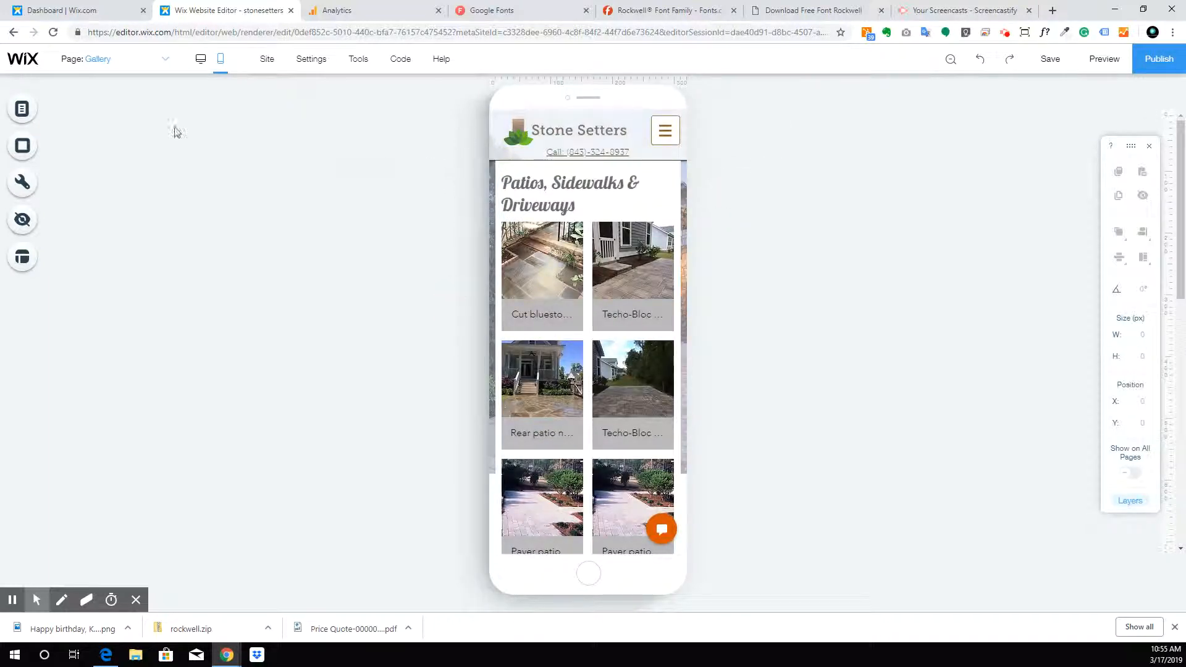
Give the mobile Gallery page a final check and publish the site.
click(139, 57)
click(312, 142)
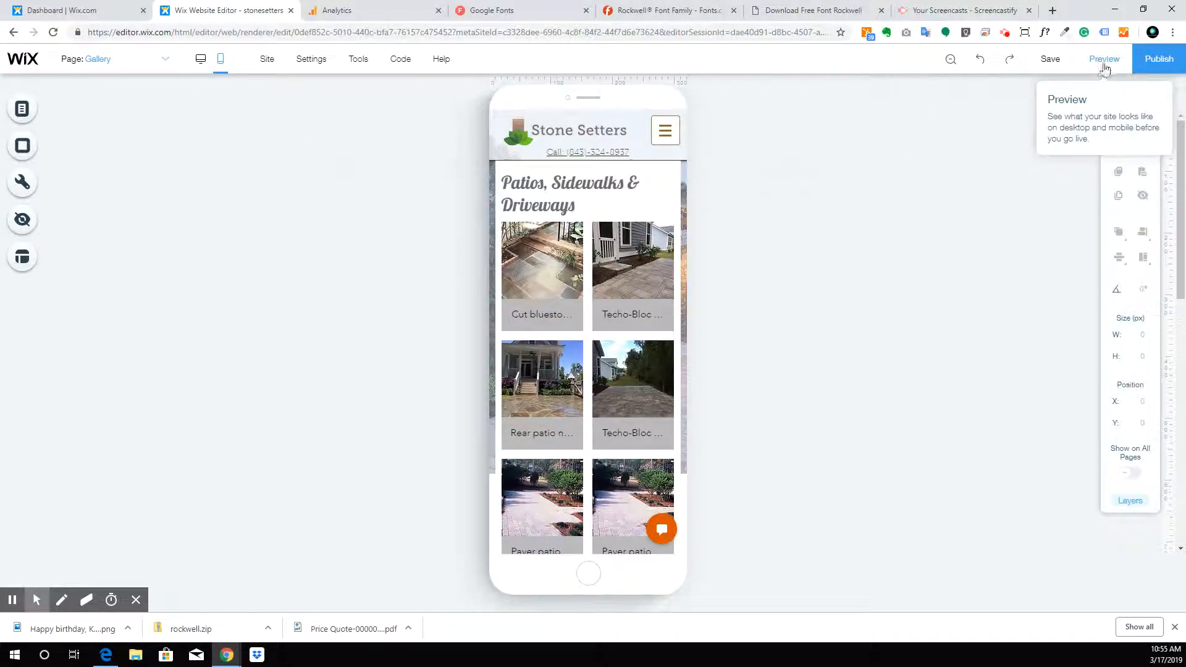
scroll(562, 250, down, 10)
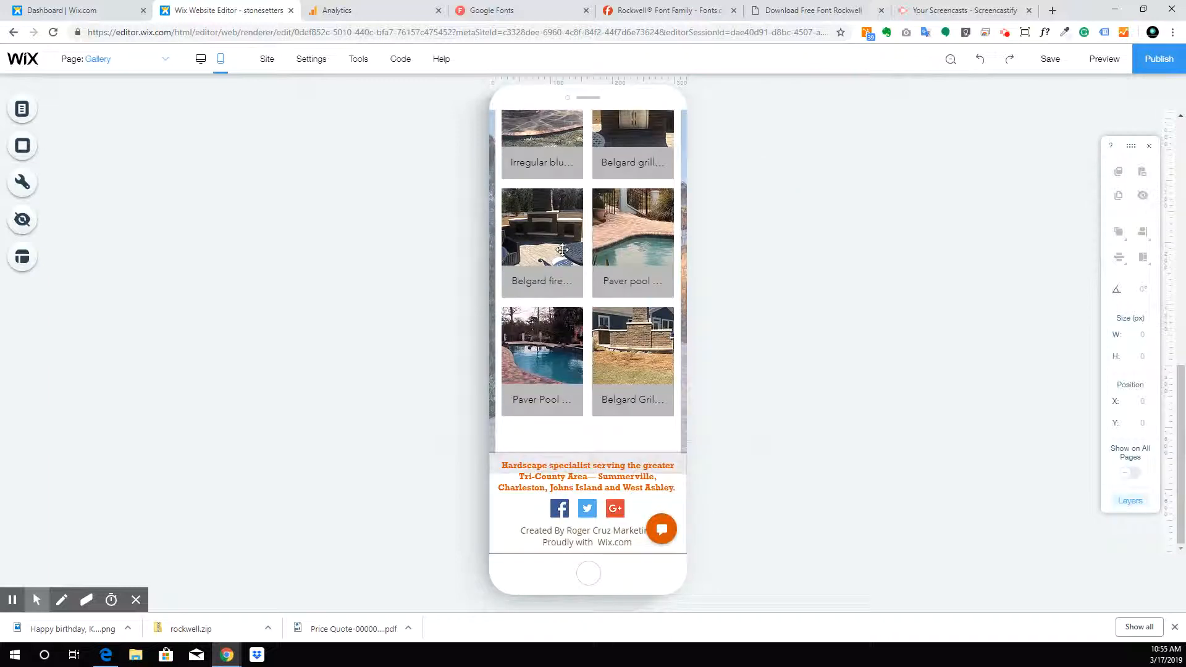
scroll(562, 250, up, 10)
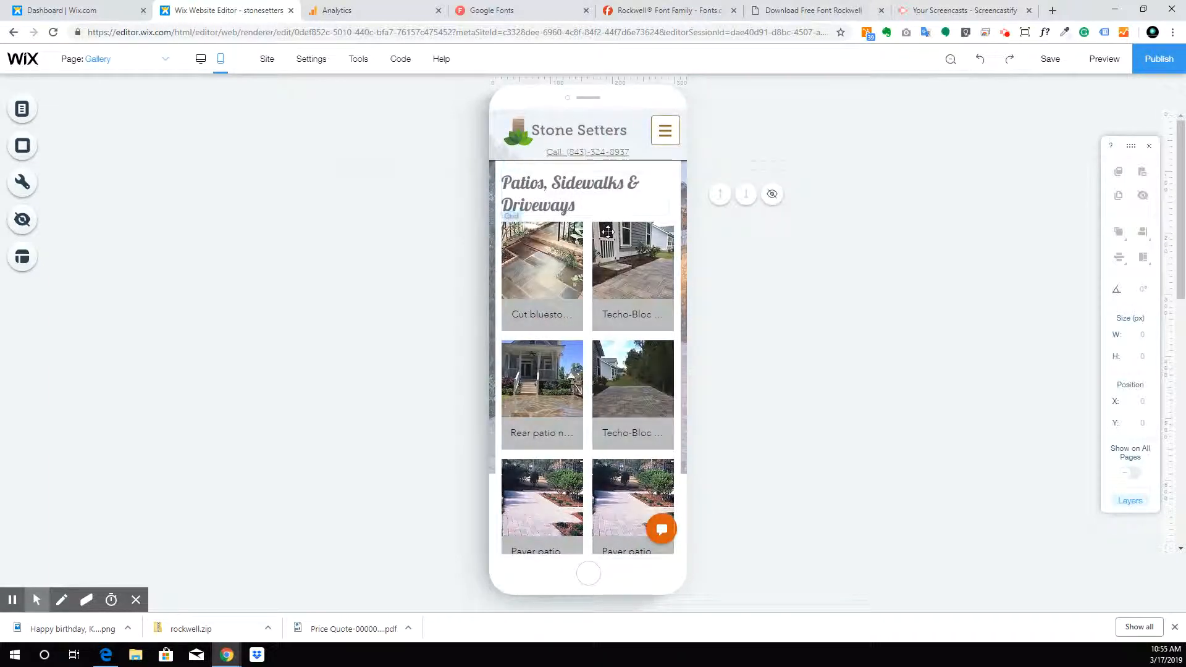
click(1157, 60)
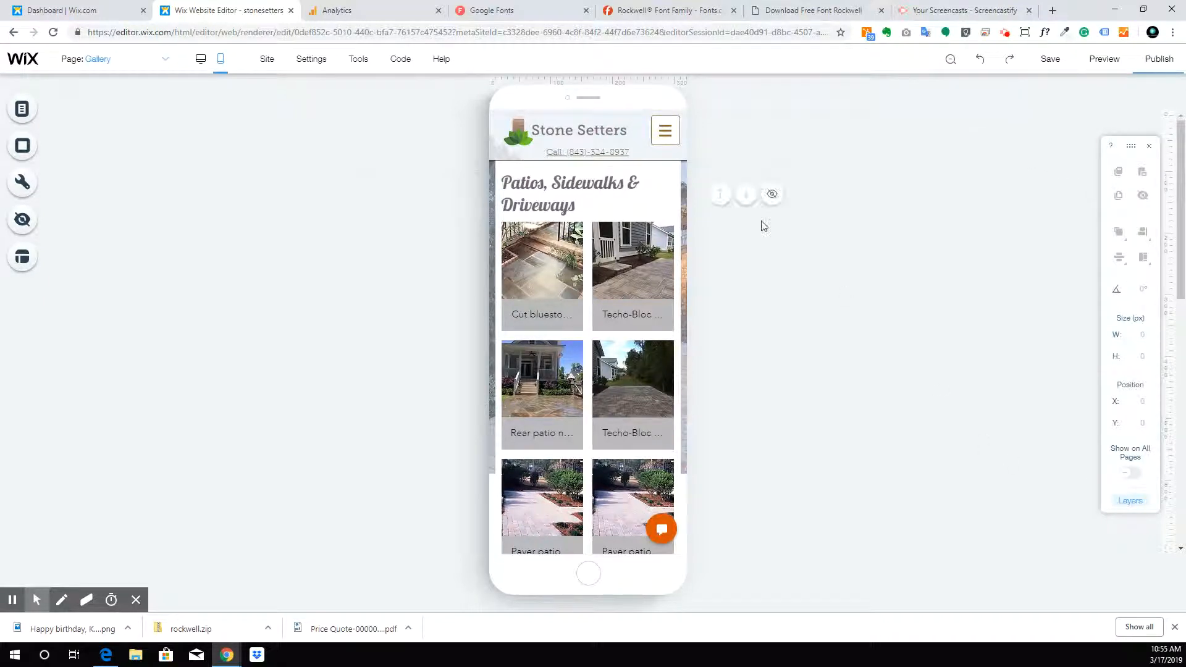